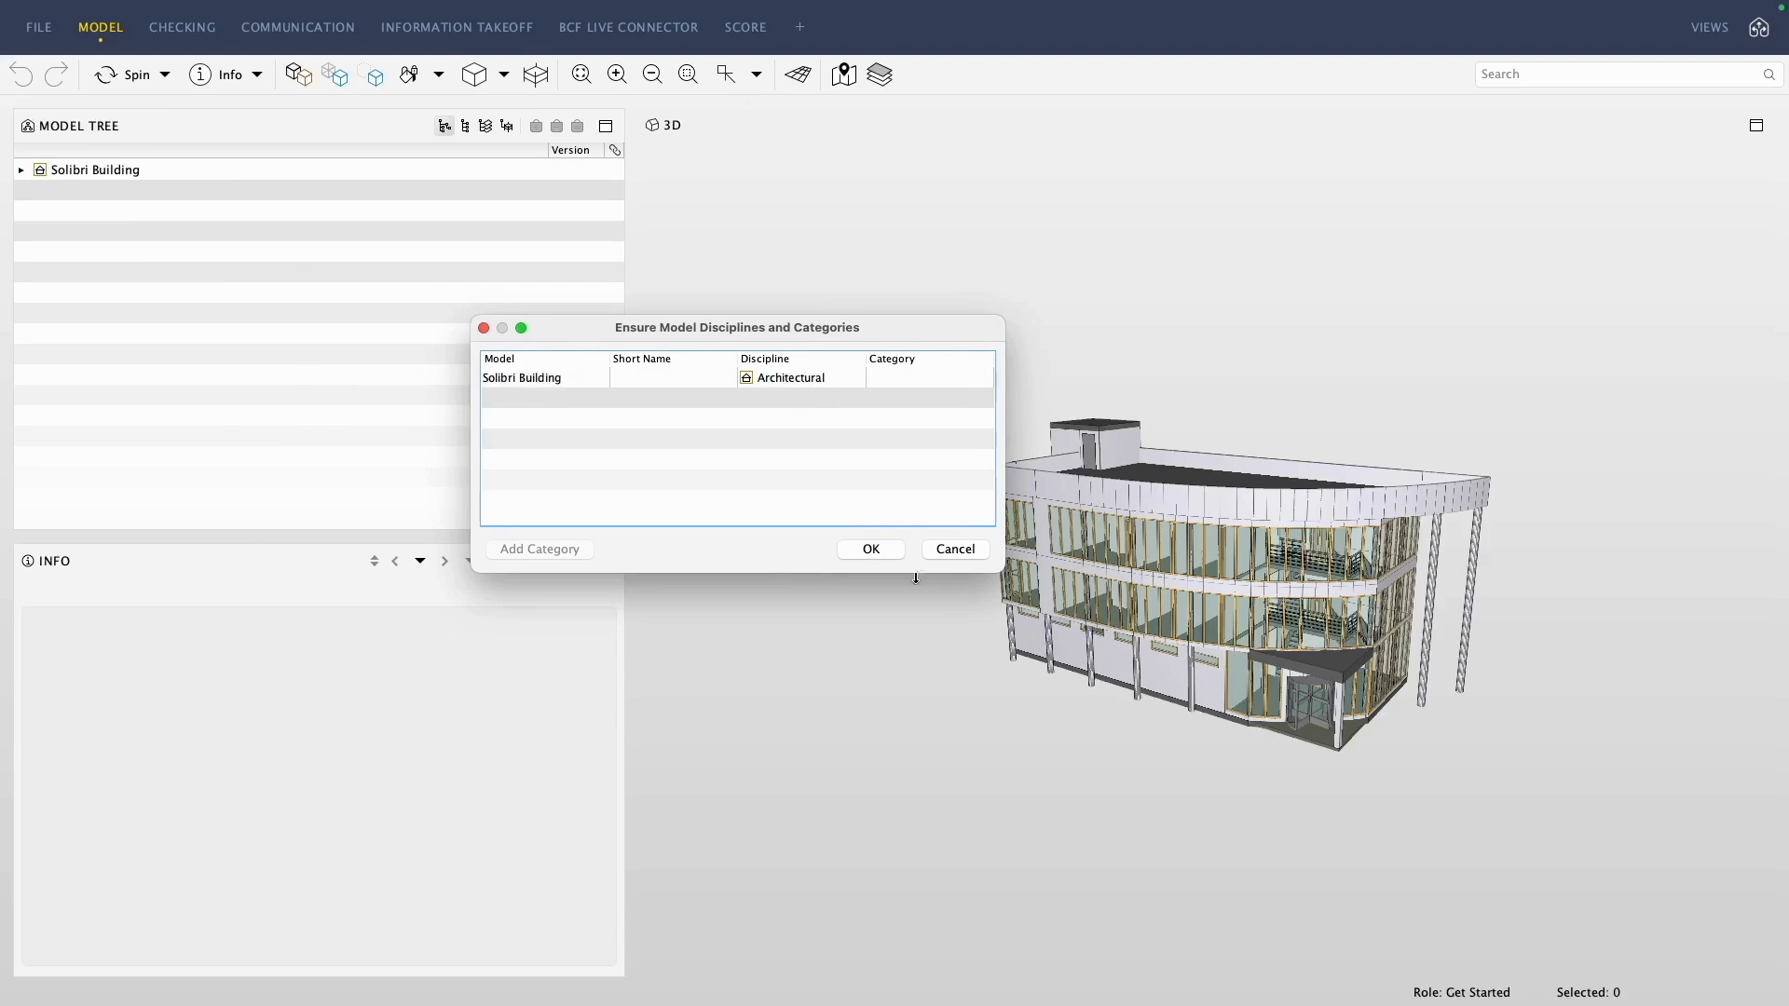
Set the Solibri Building model's discipline to Architectural and accept the model disciplines and categories.
left_click(891, 378)
left_click(847, 377)
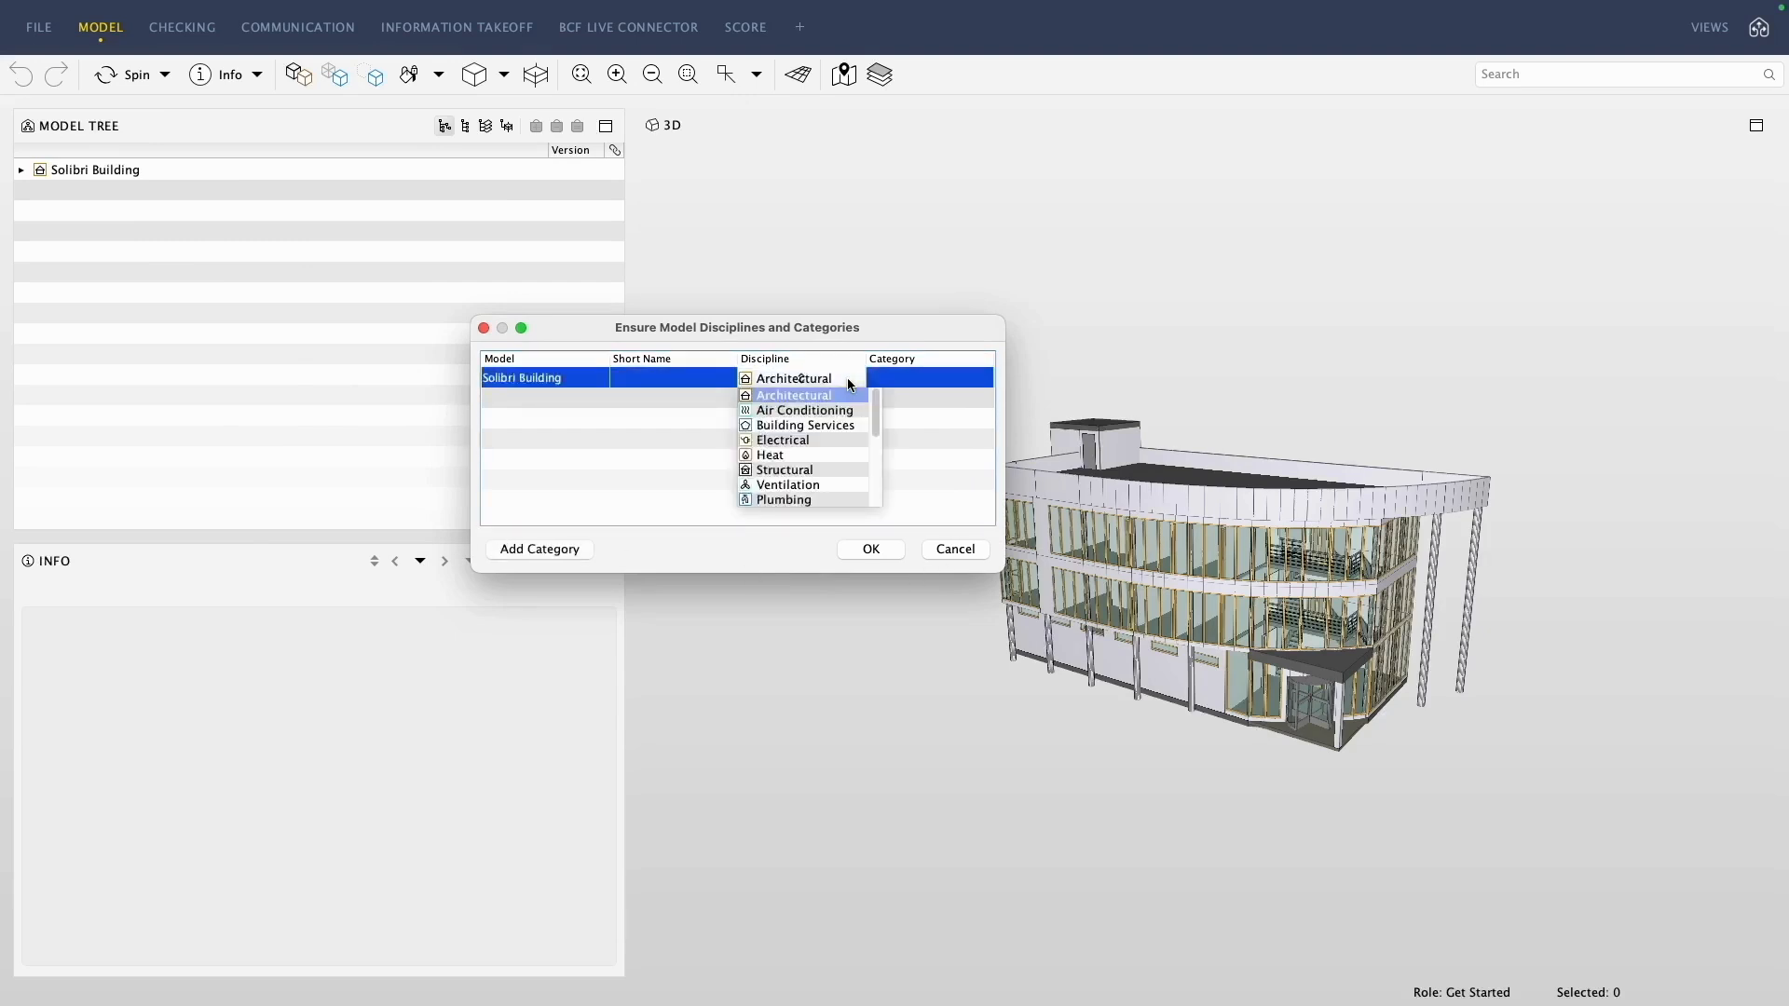
left_click(817, 395)
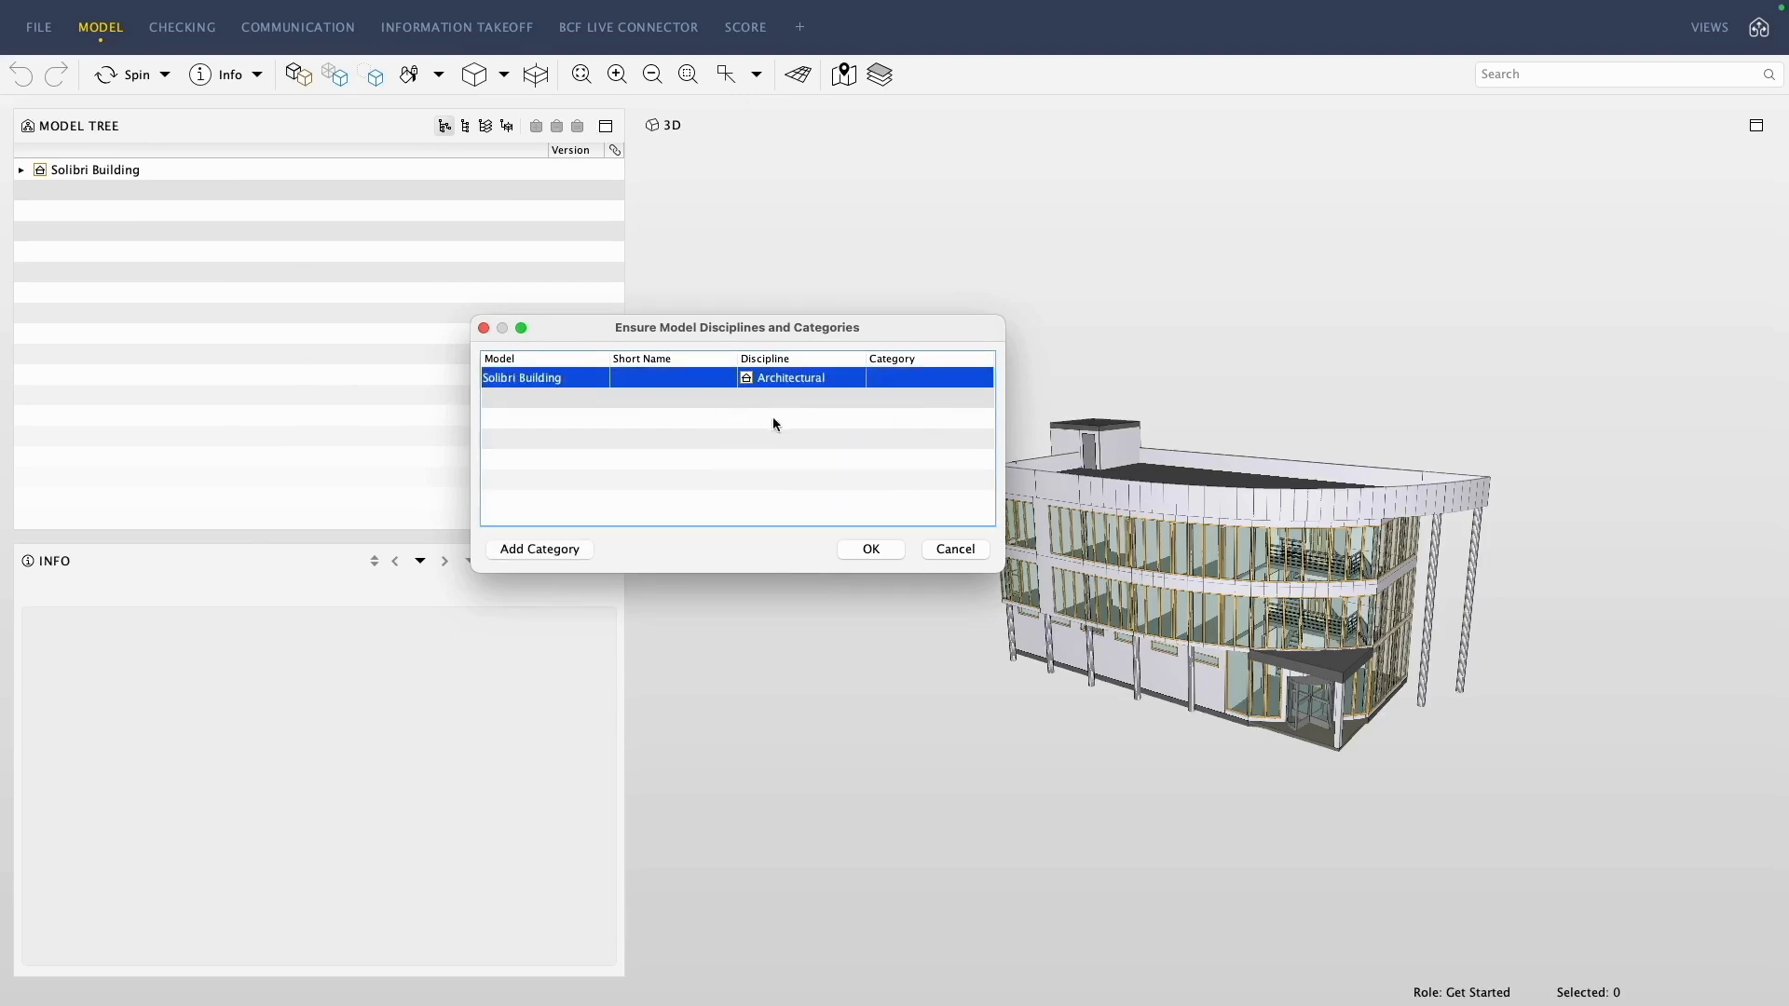
left_click(871, 549)
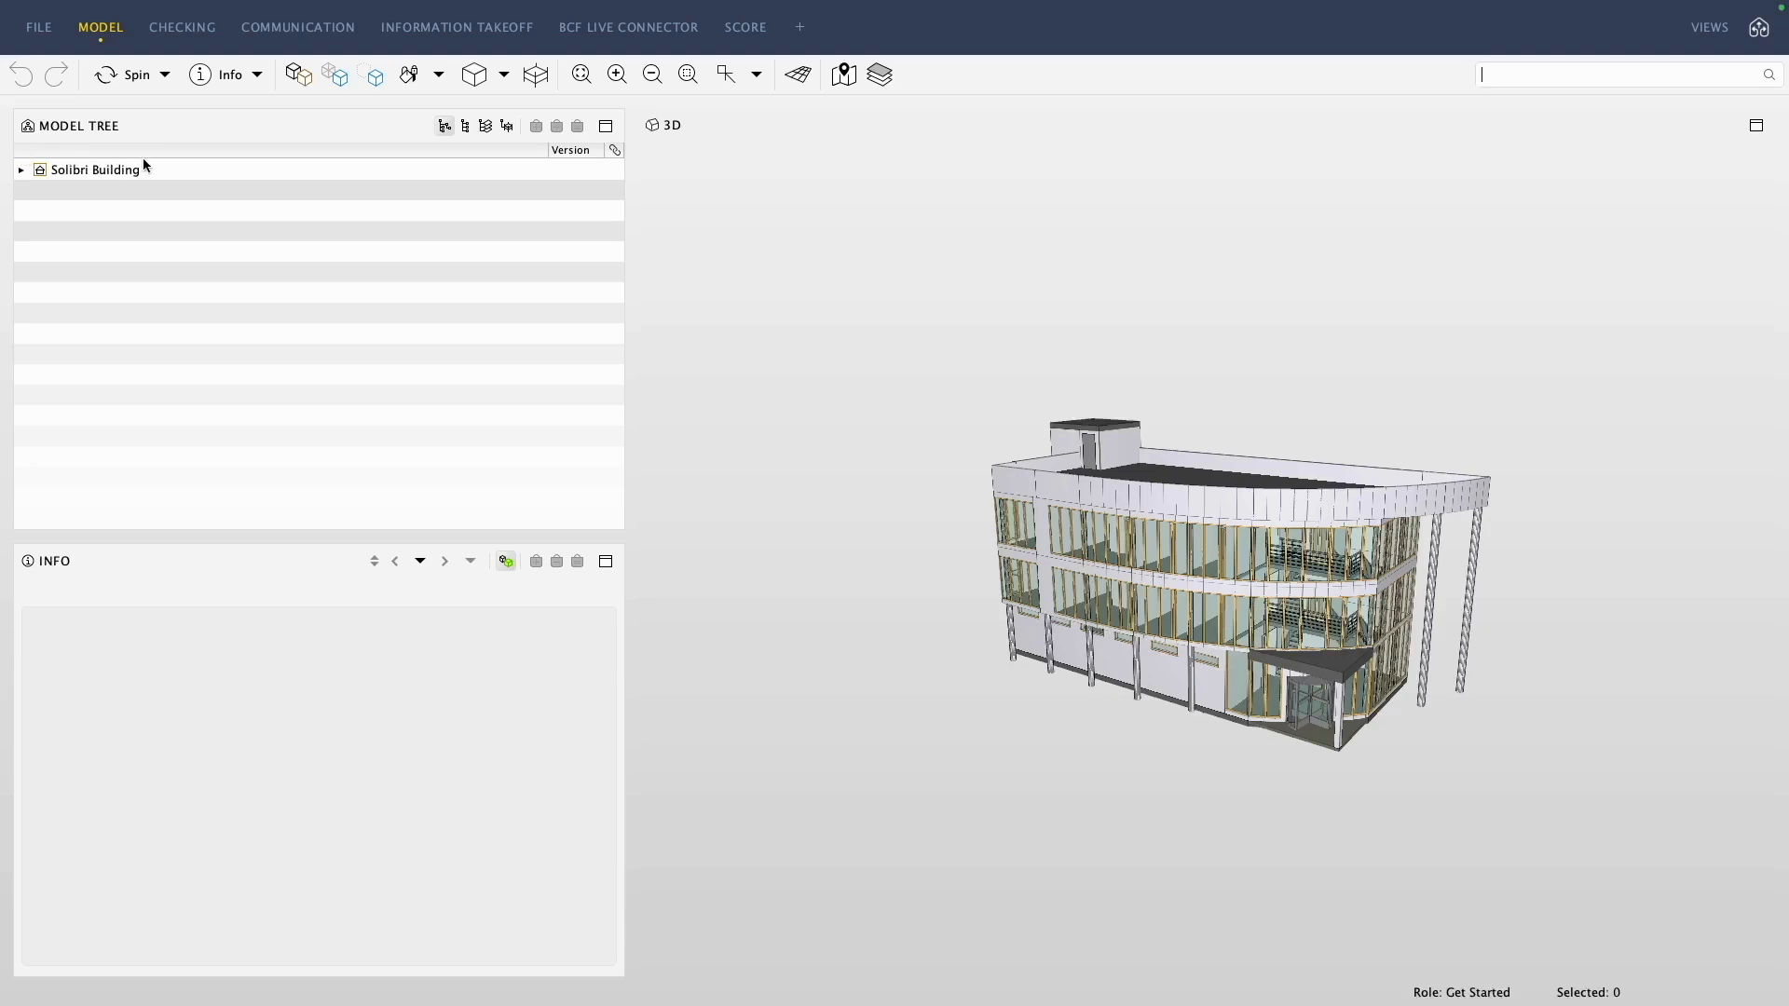
Expand the model hierarchy down to the ground floor columns and zoom to Column.0.9.1.
left_click(21, 170)
left_click(40, 232)
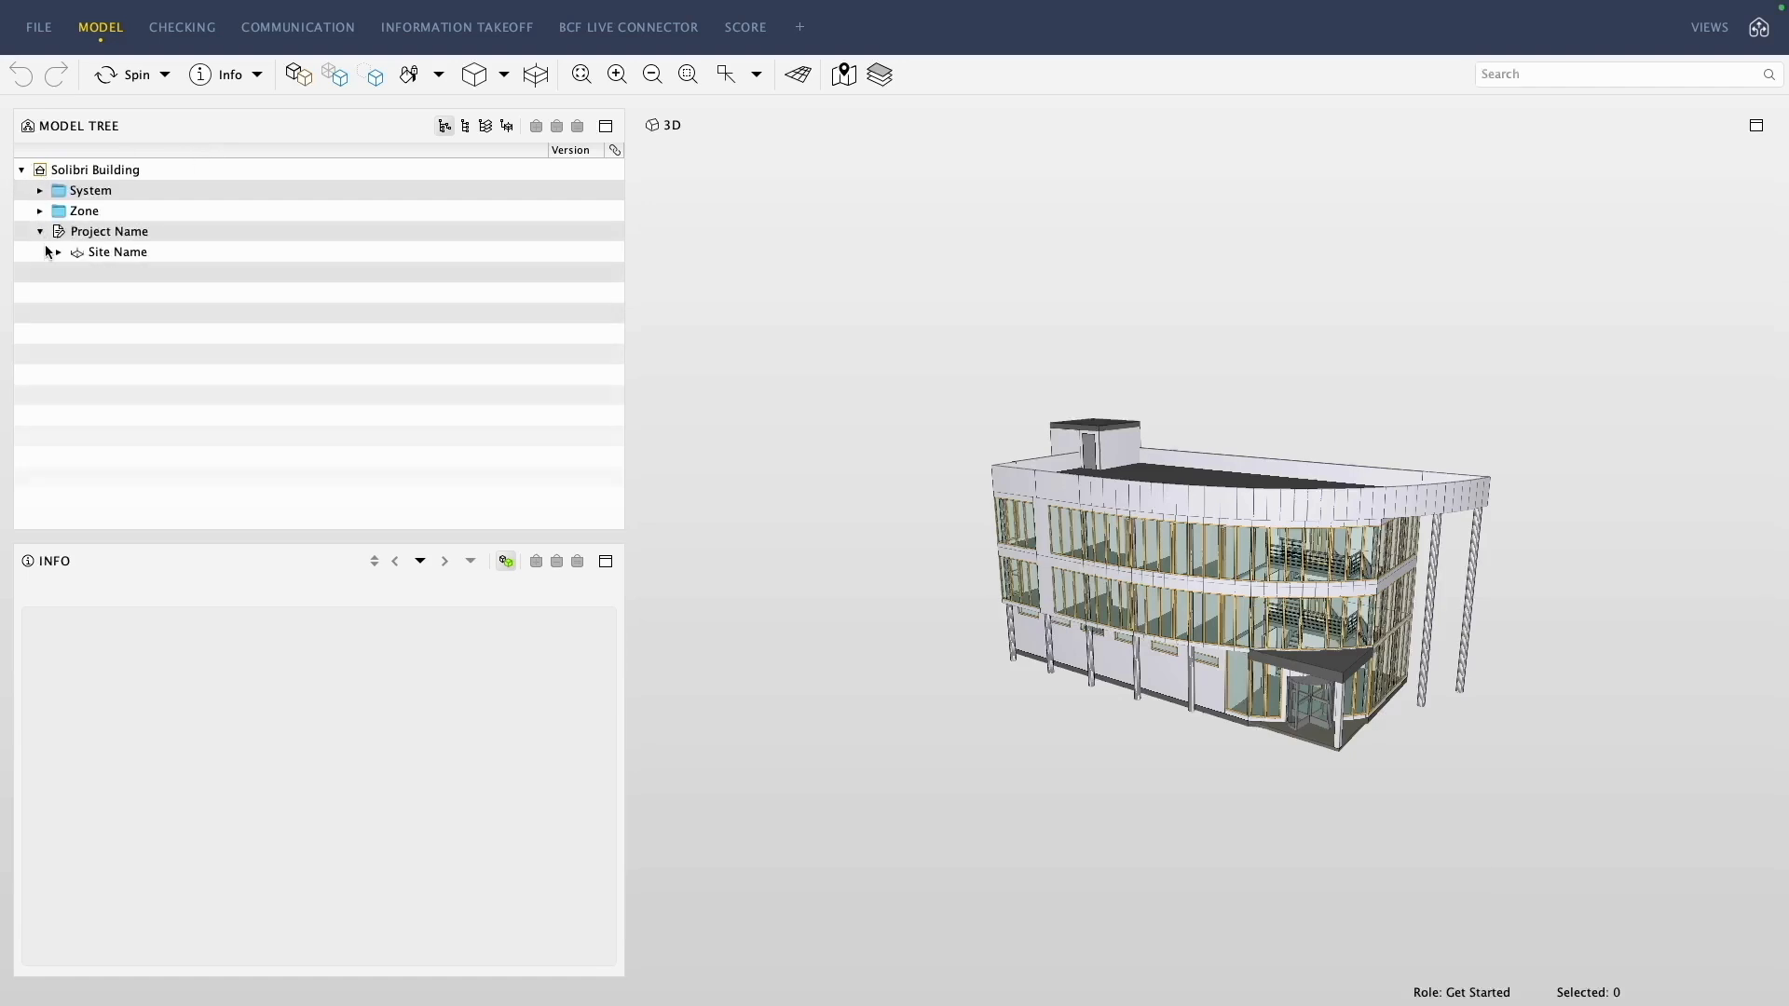
left_click(55, 252)
left_click(76, 273)
left_click(96, 295)
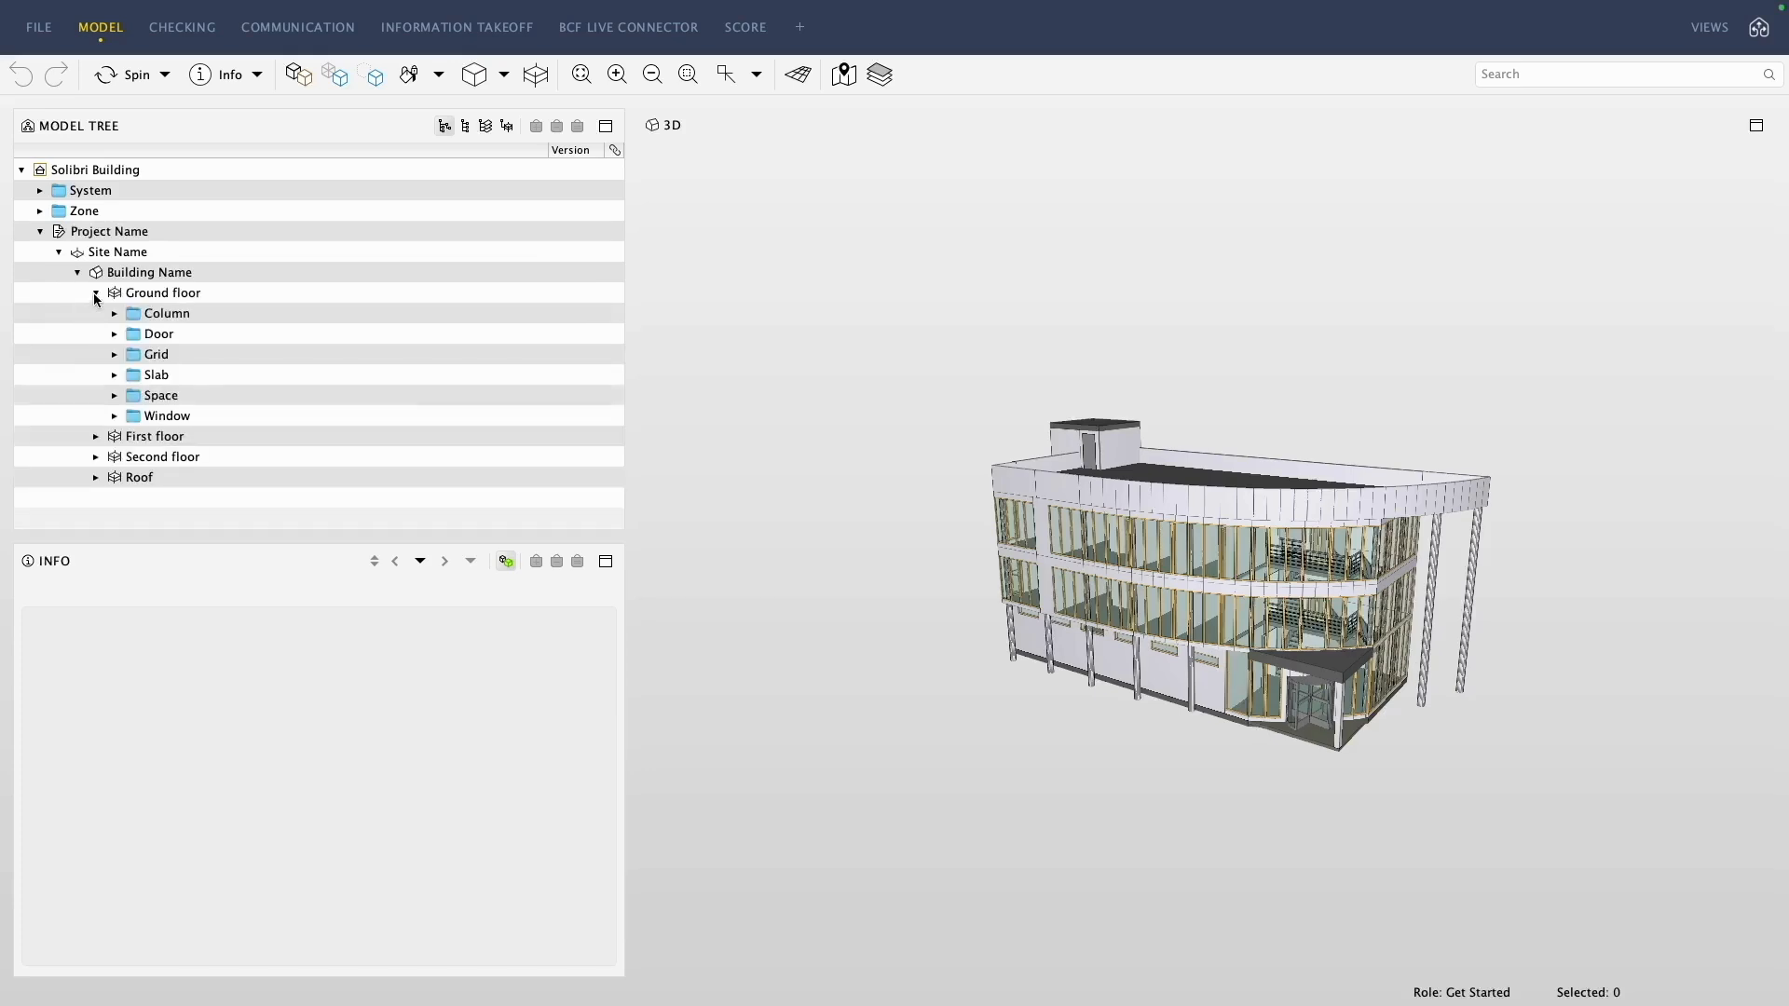
left_click(114, 315)
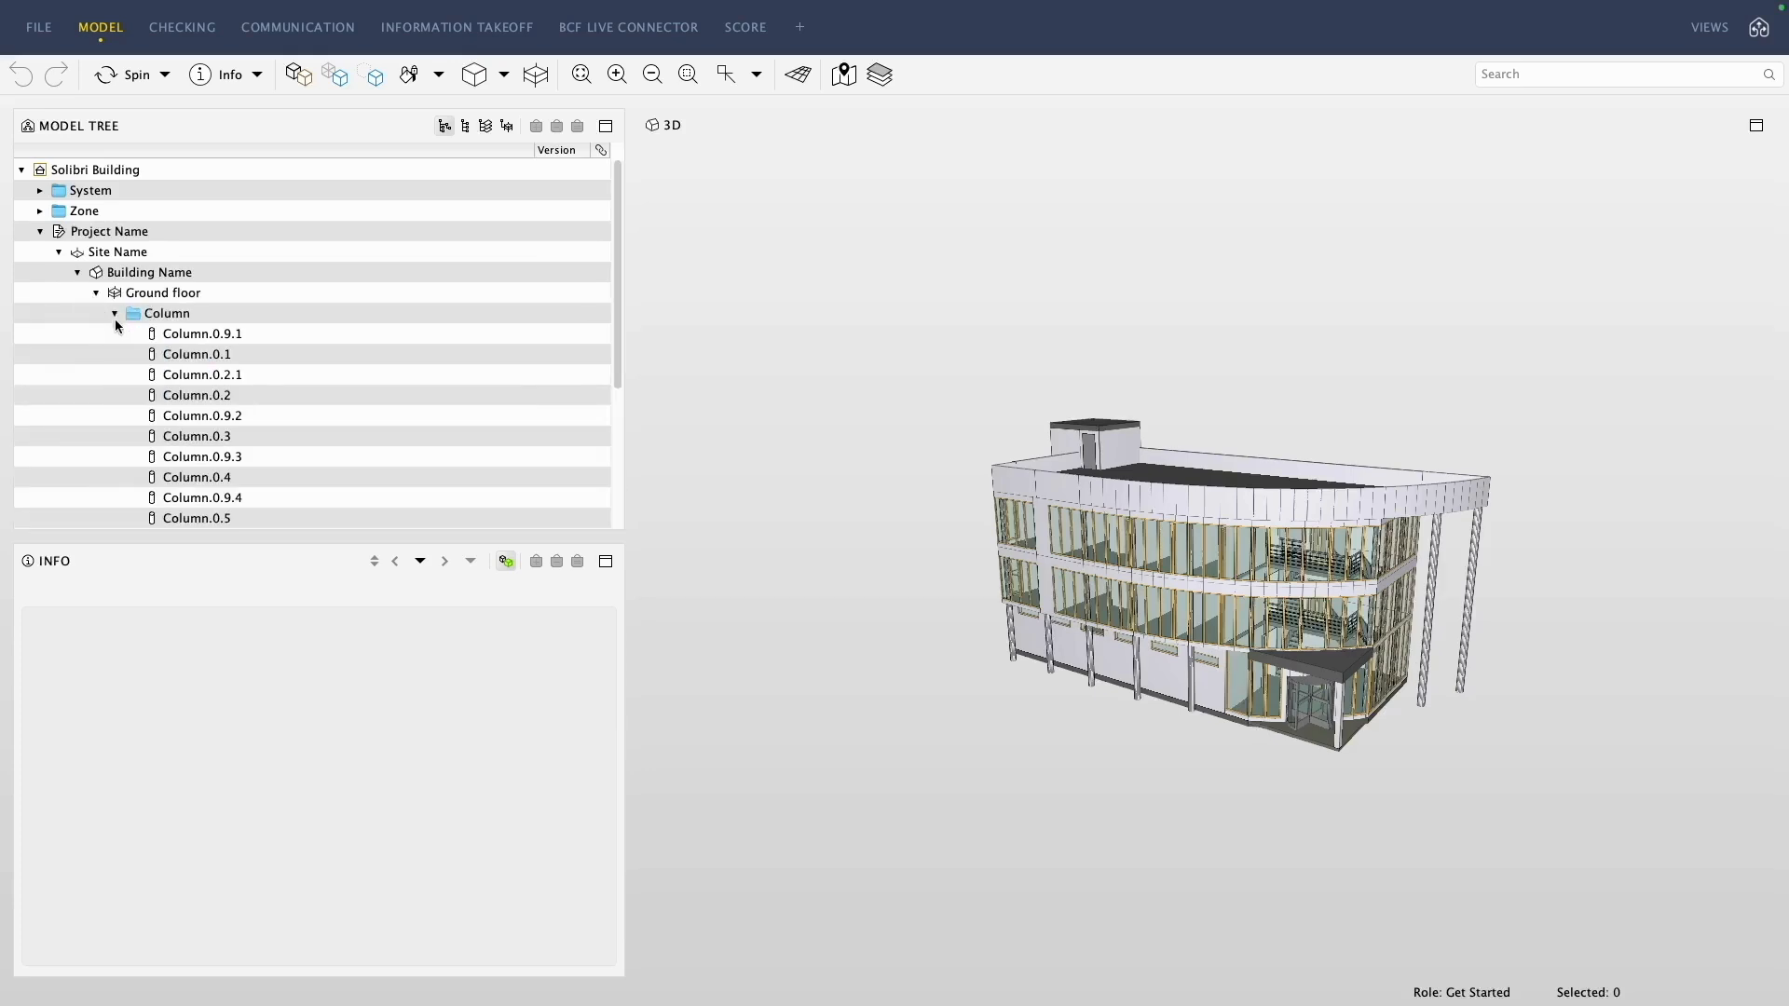
double_click(250, 336)
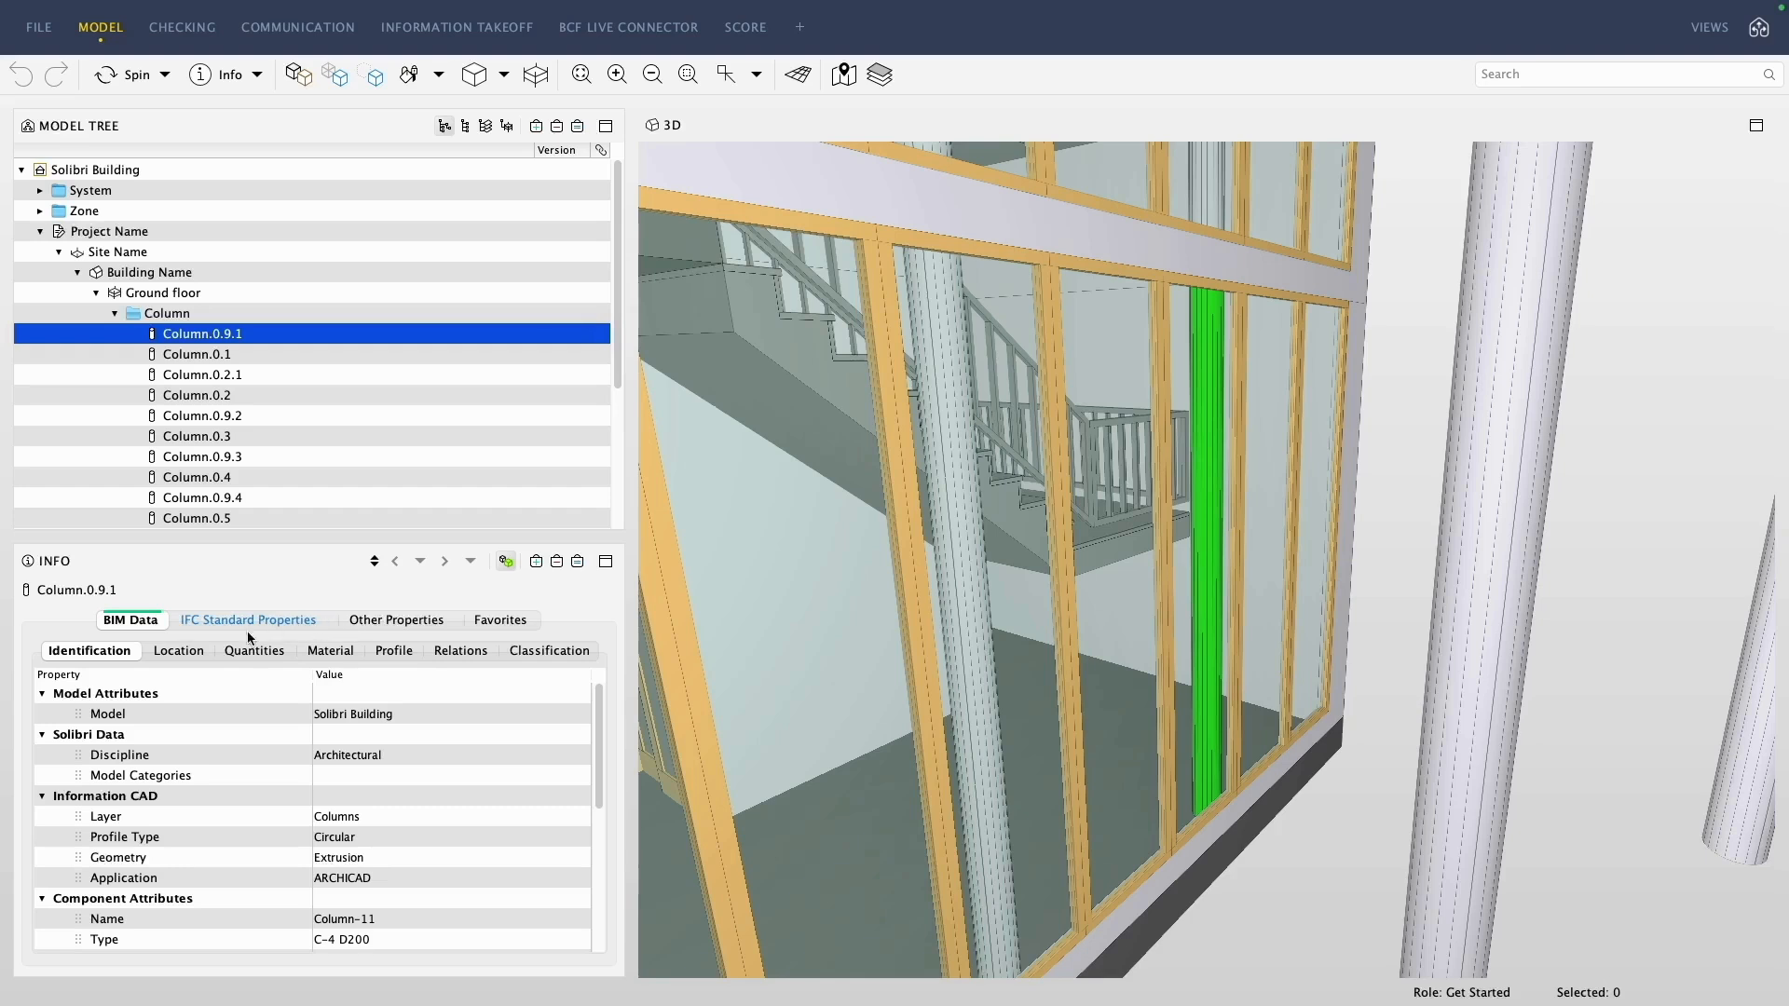
Review Column.0.9.1's location, quantities, material, profile, relations and IFC standard properties.
left_click(174, 655)
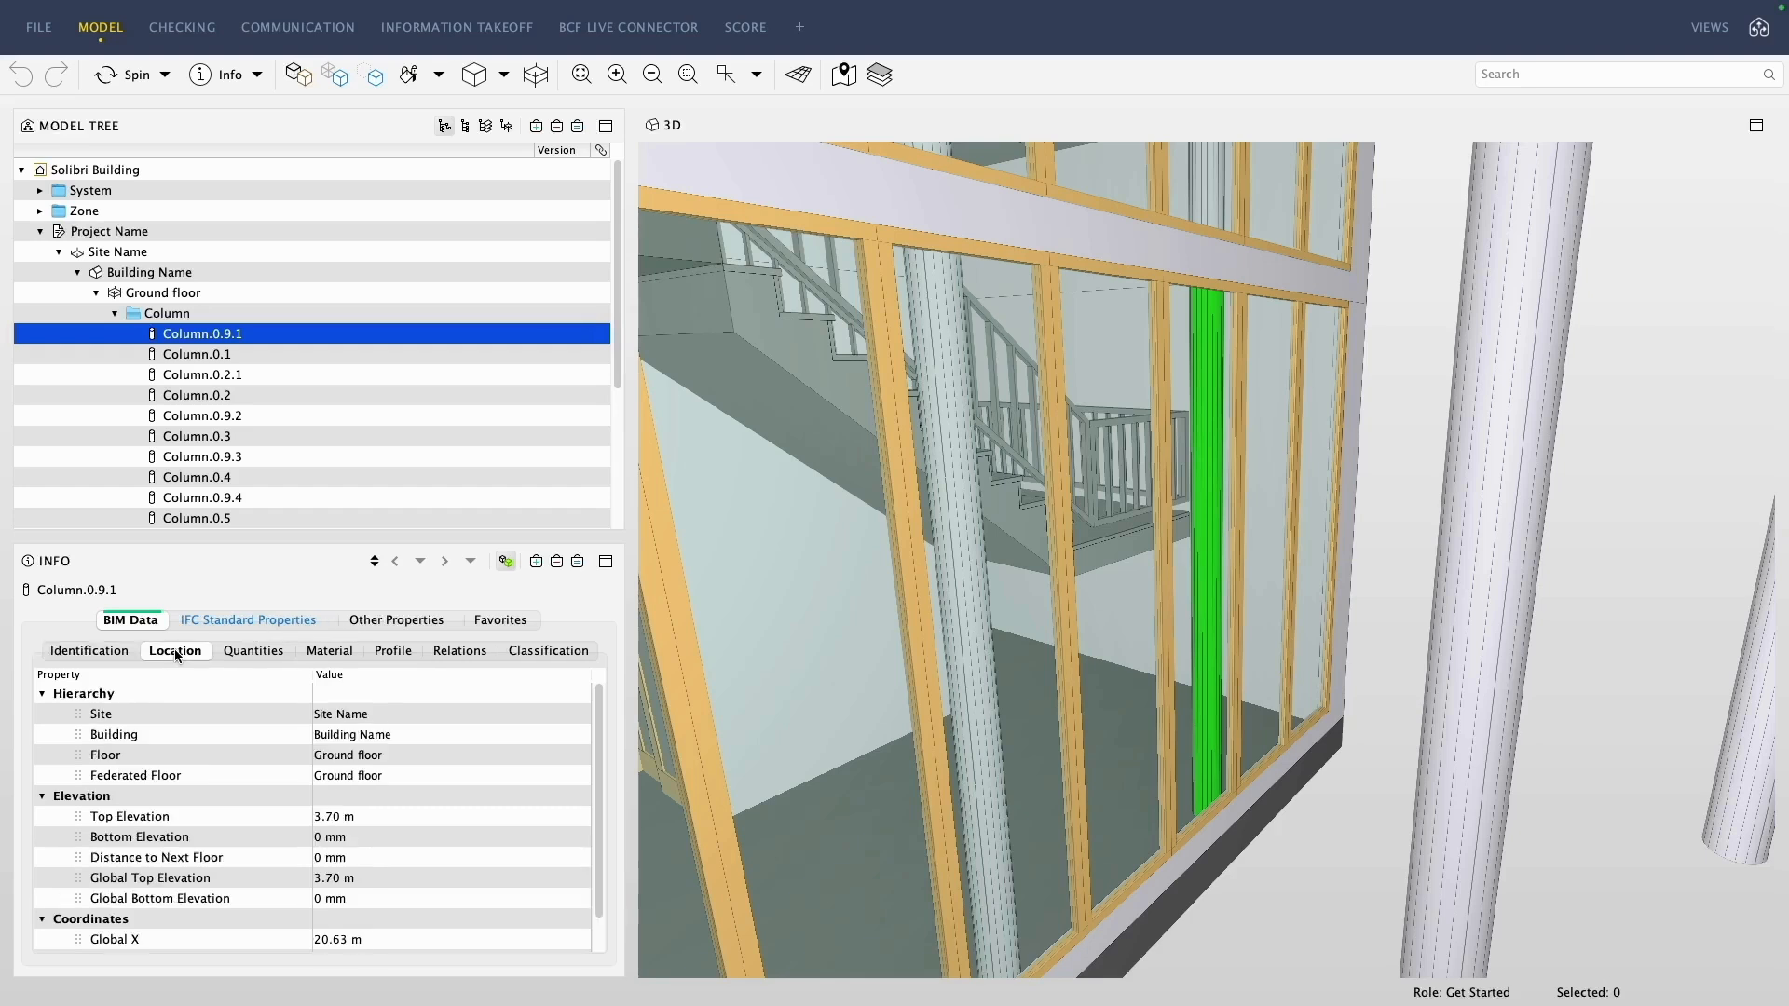
left_click(264, 656)
left_click(329, 656)
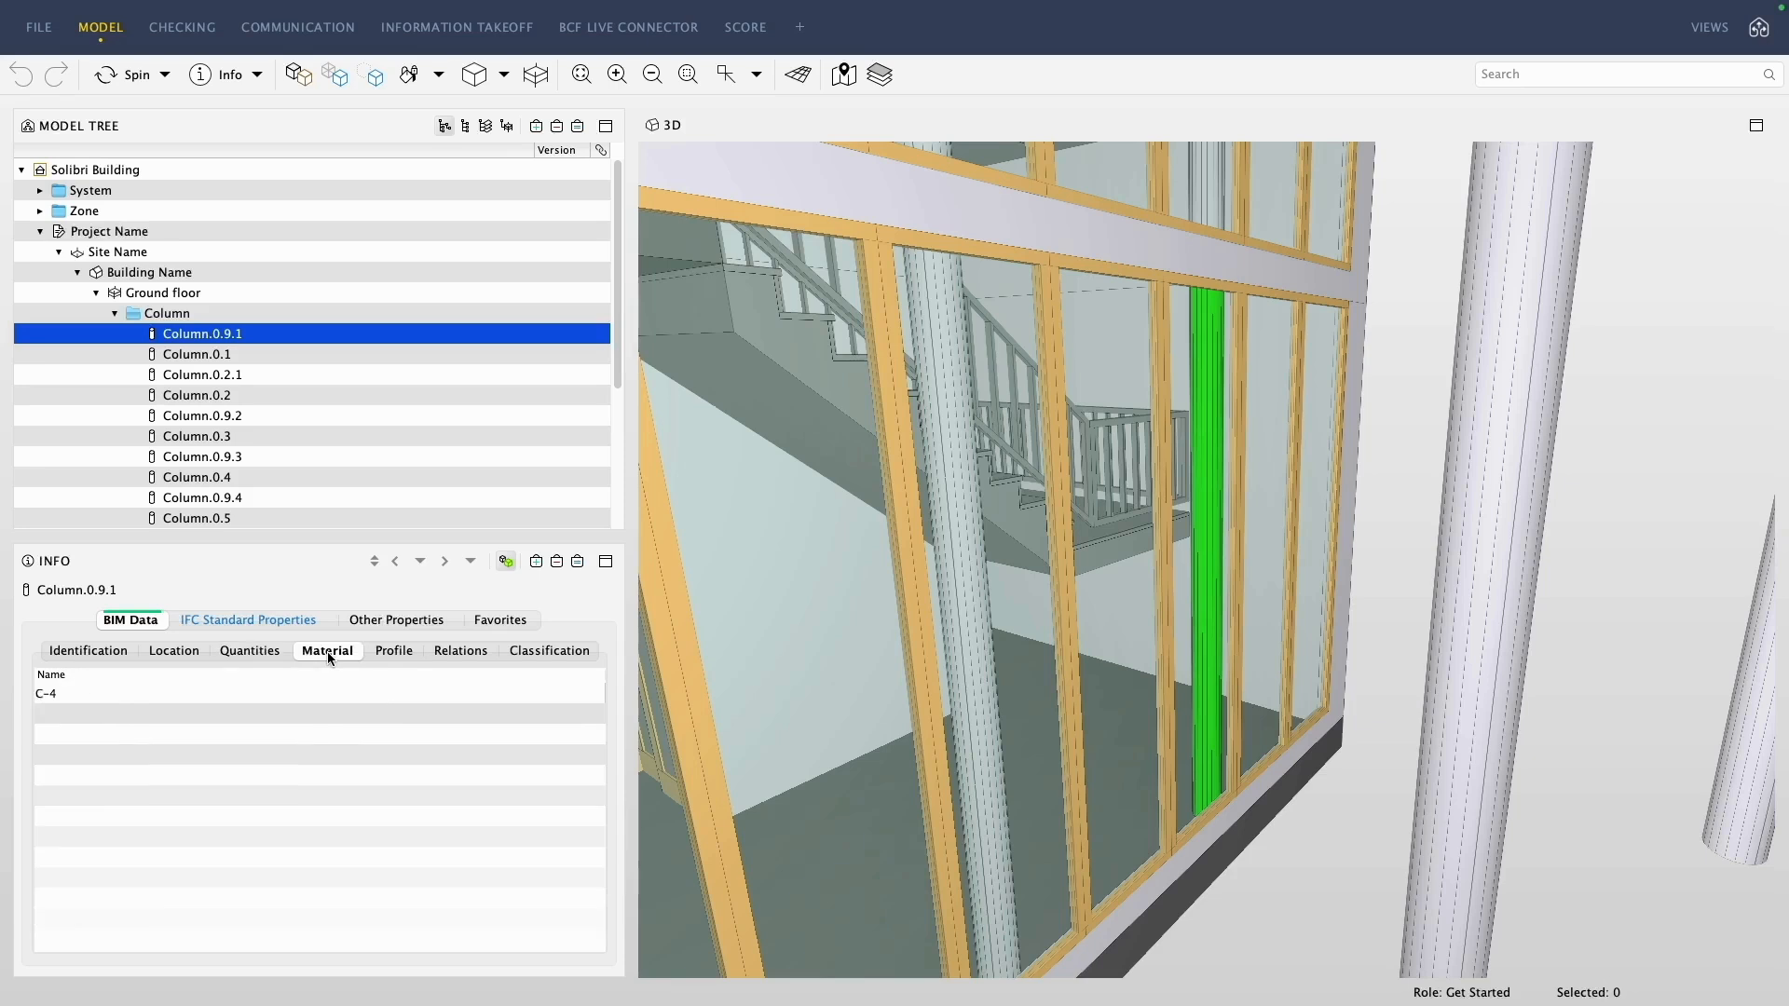
left_click(385, 656)
left_click(472, 660)
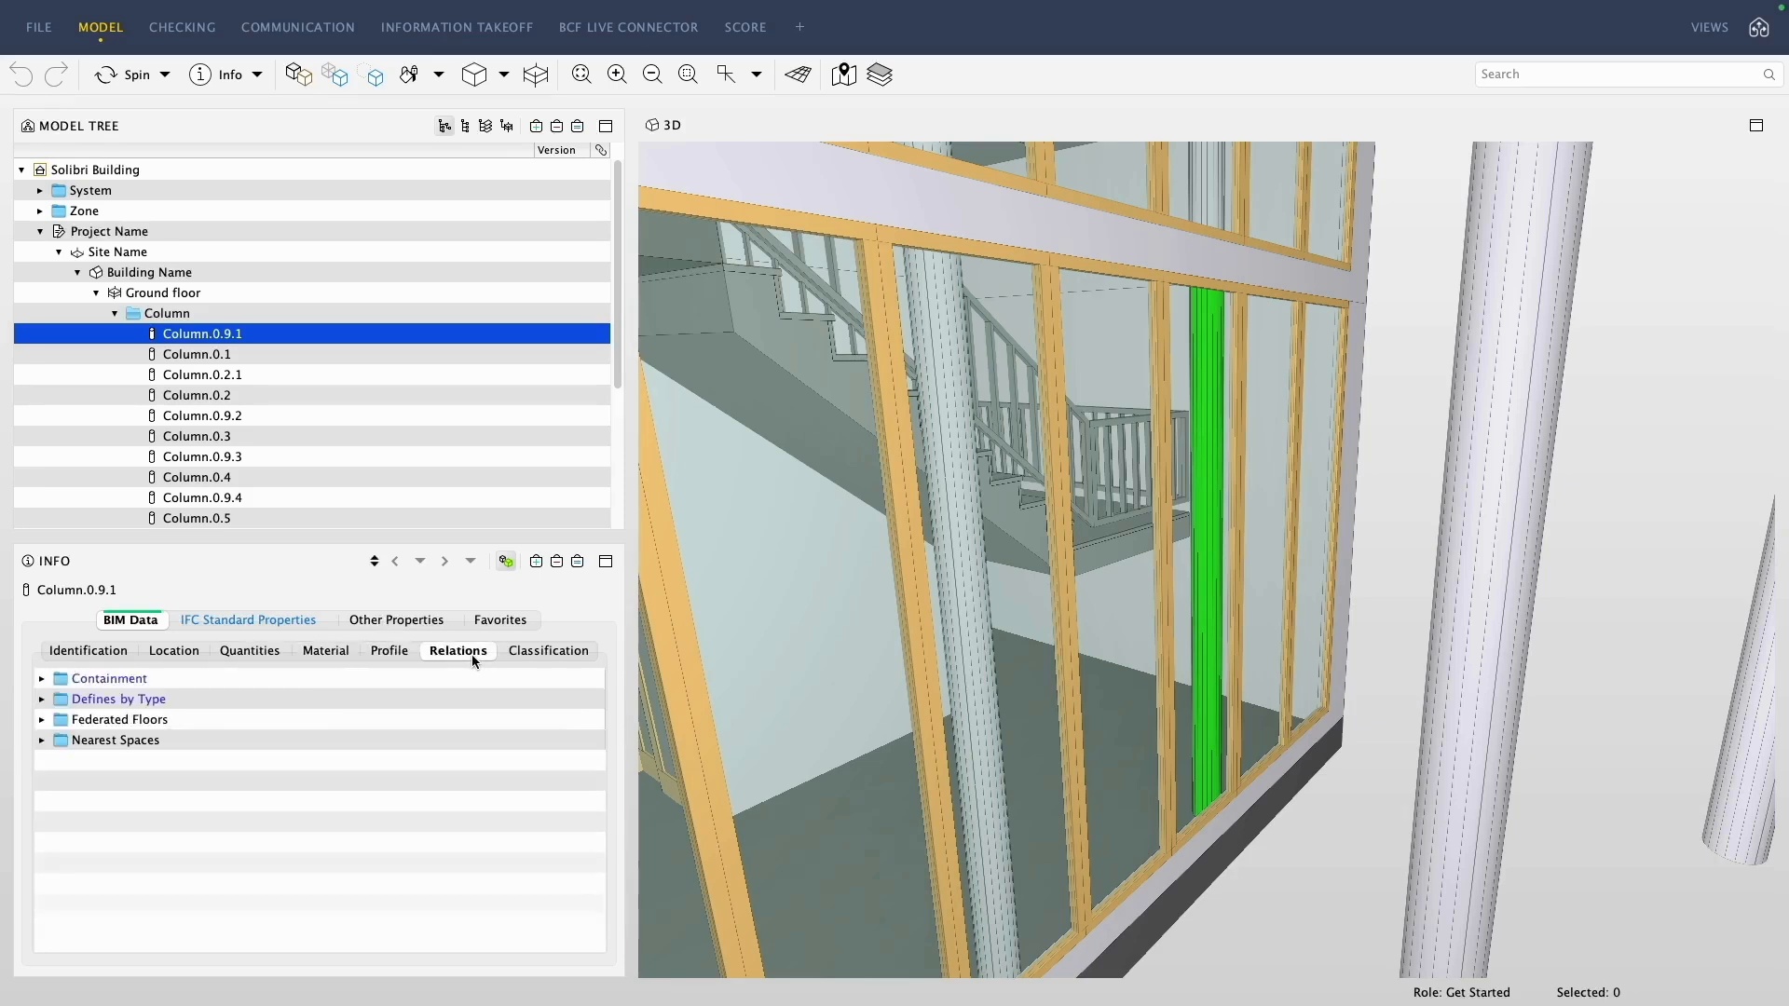
left_click(303, 624)
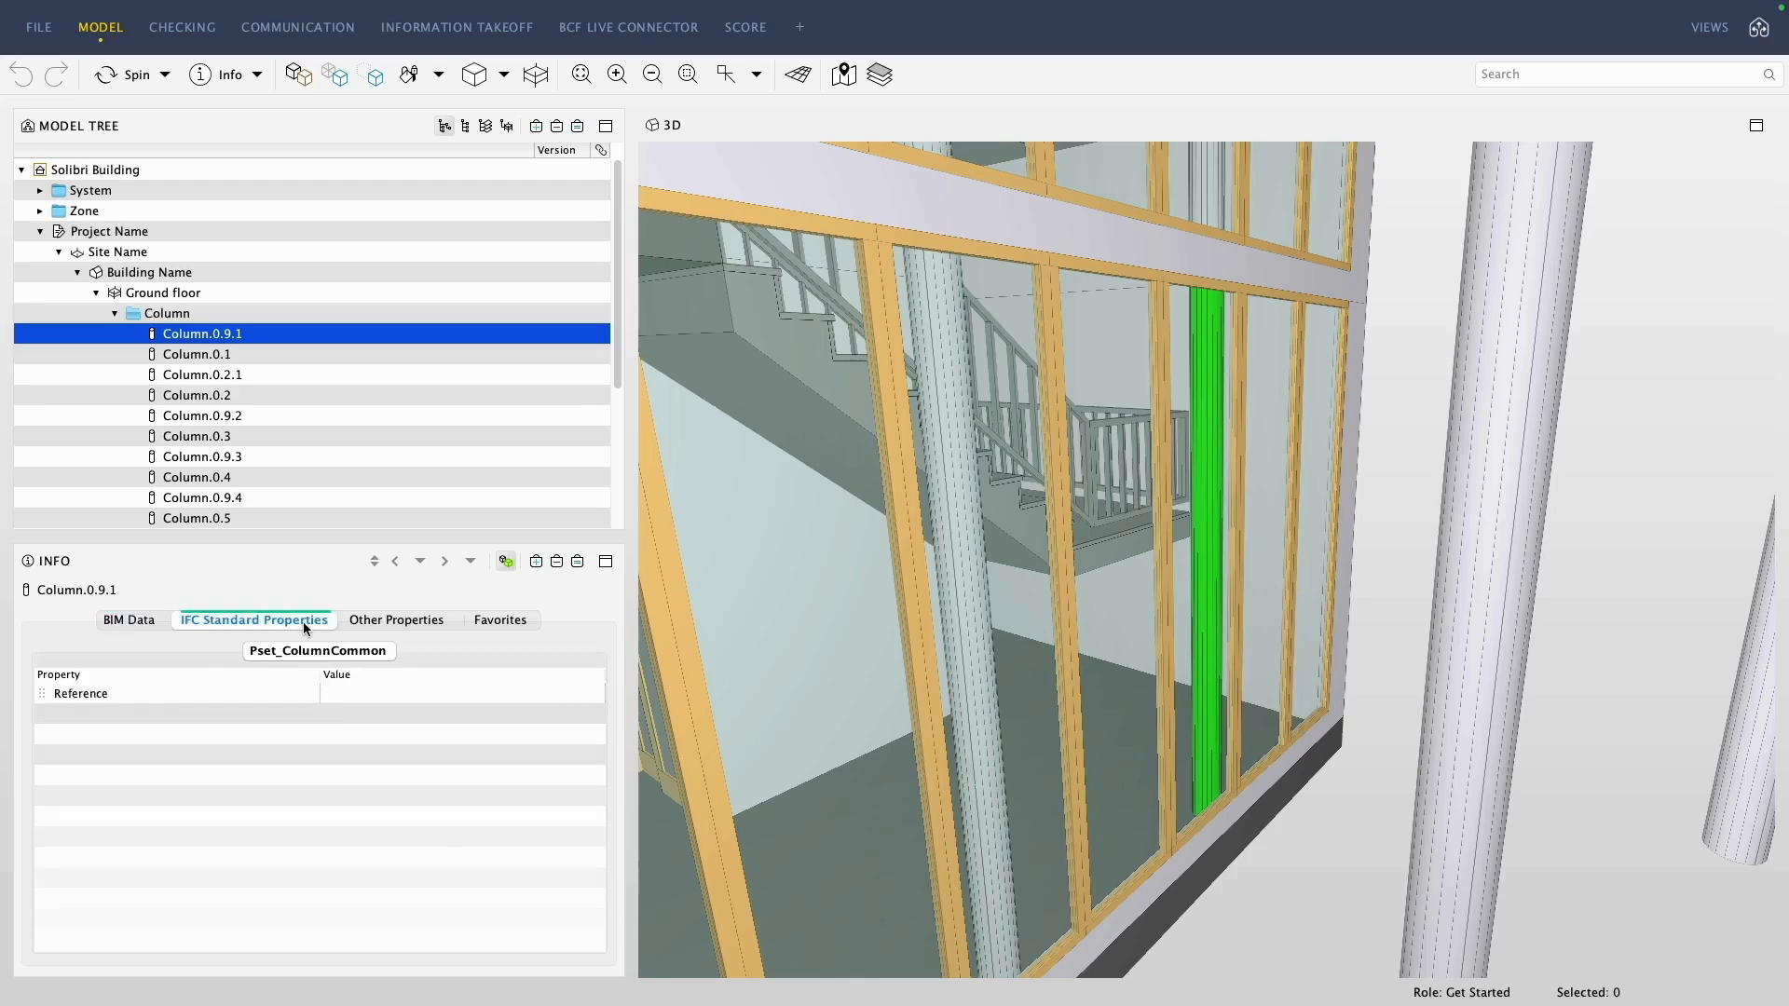
left_click(128, 620)
Bring the building back into view and move it across the 3D view in Pan navigation mode.
left_click(164, 75)
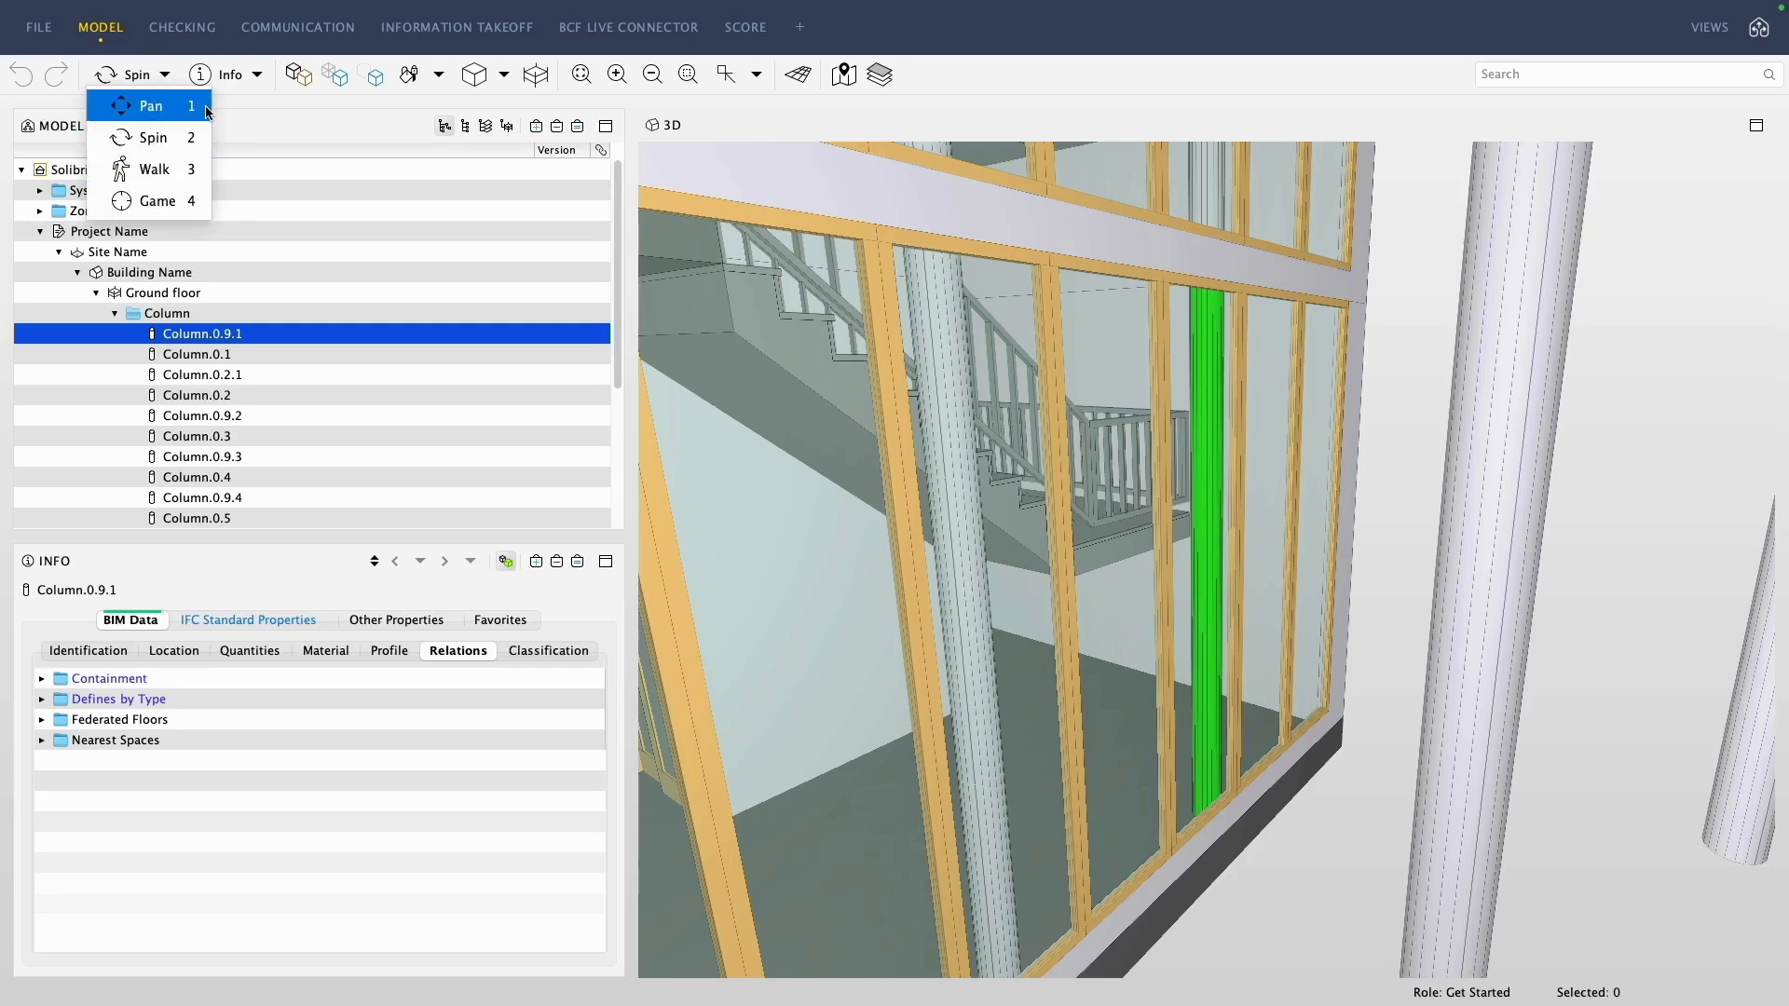
left_click(151, 105)
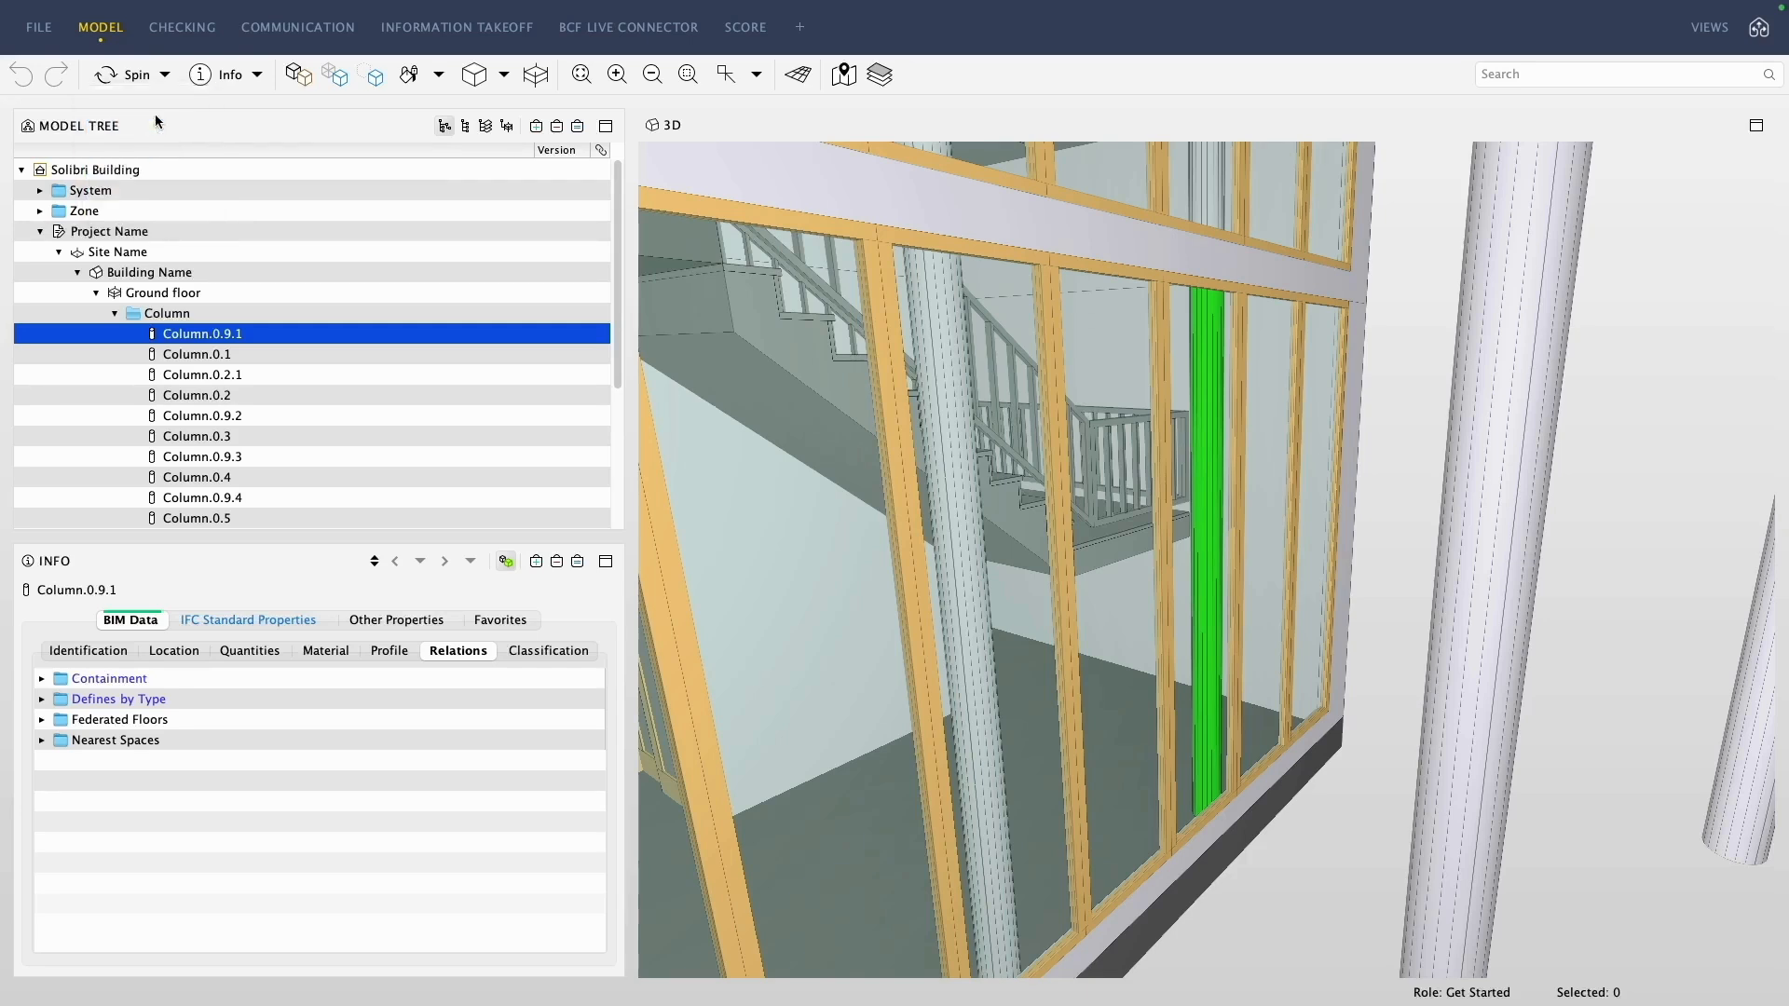
left_click(575, 76)
left_click(160, 75)
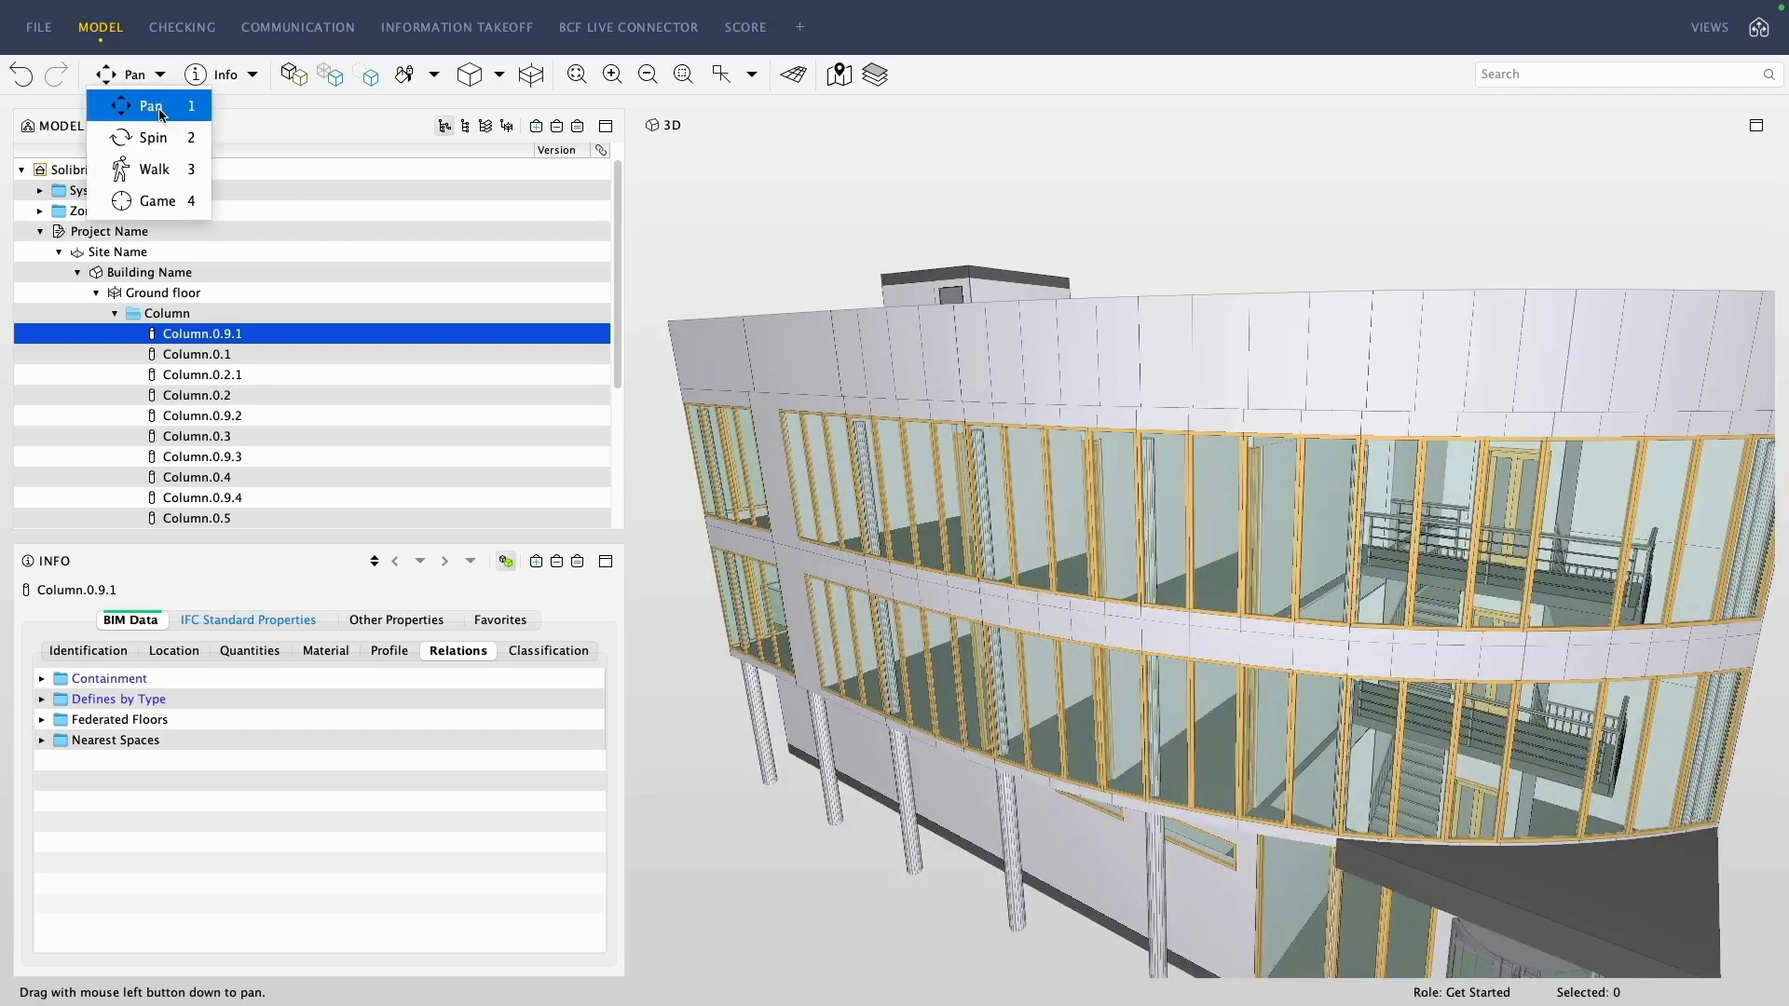
left_click(151, 104)
left_click_drag(917, 598, 1145, 562)
Orbit the building in Spin navigation mode and move around it in Walk mode.
left_click(155, 76)
left_click(152, 137)
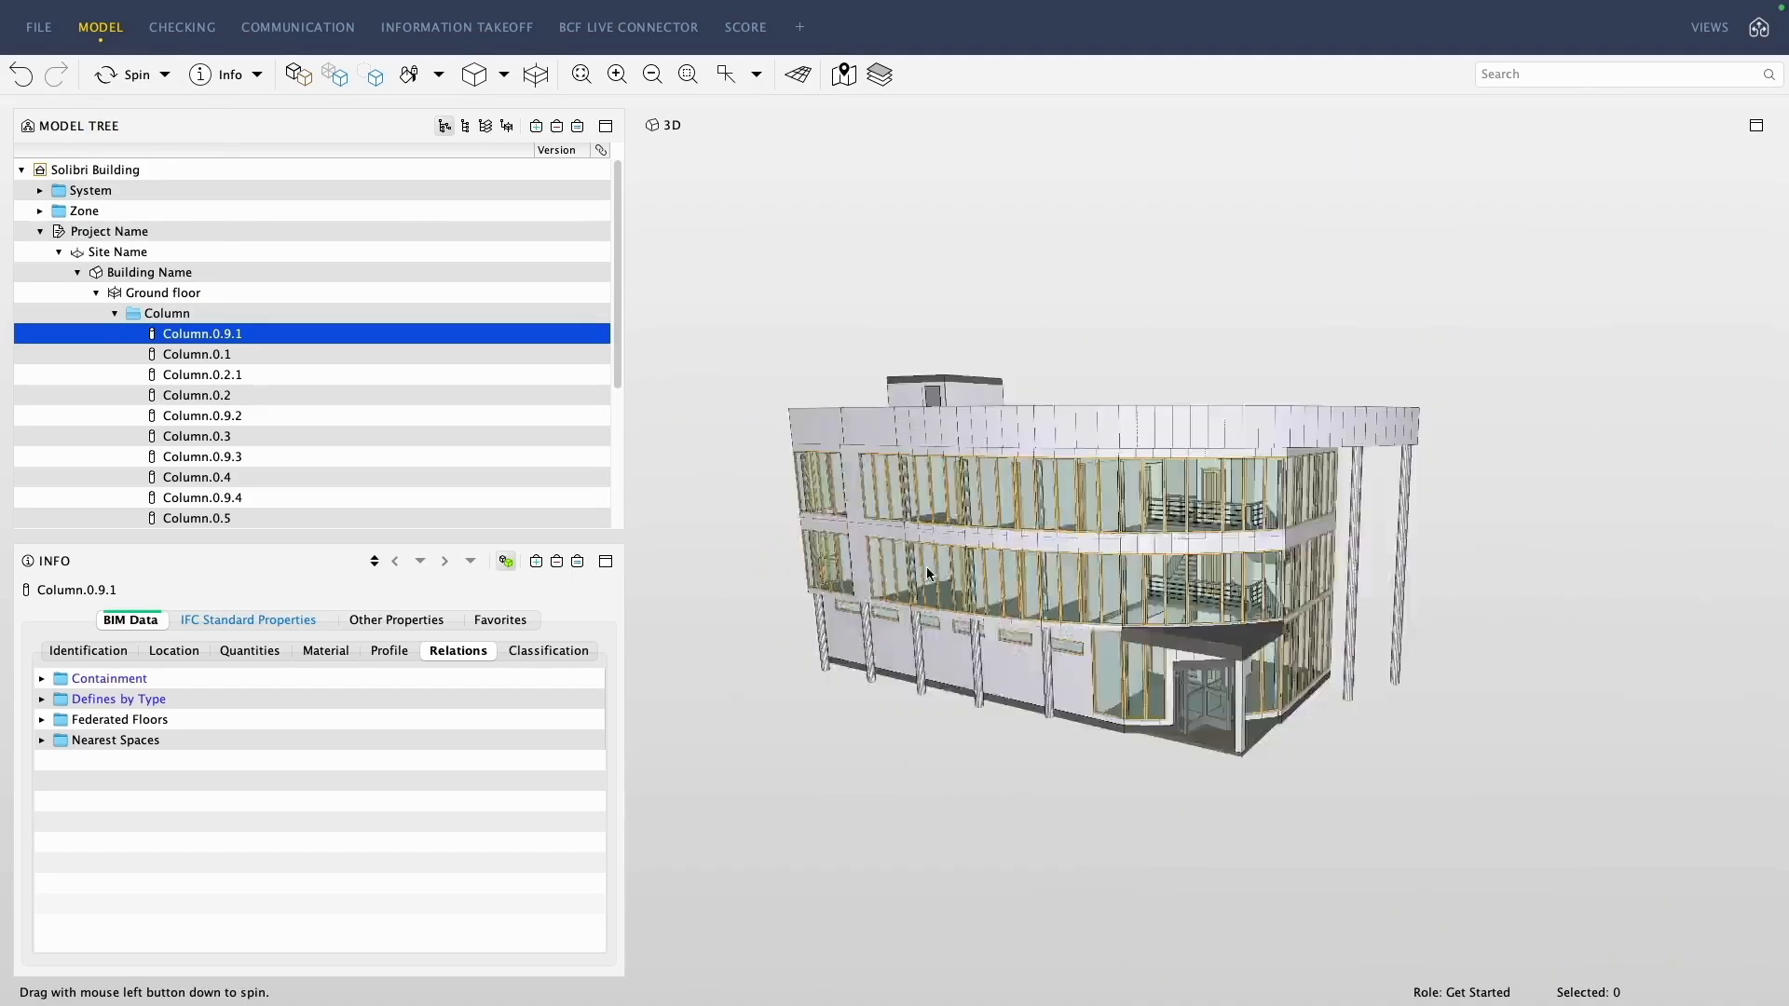
left_click(160, 75)
left_click(154, 169)
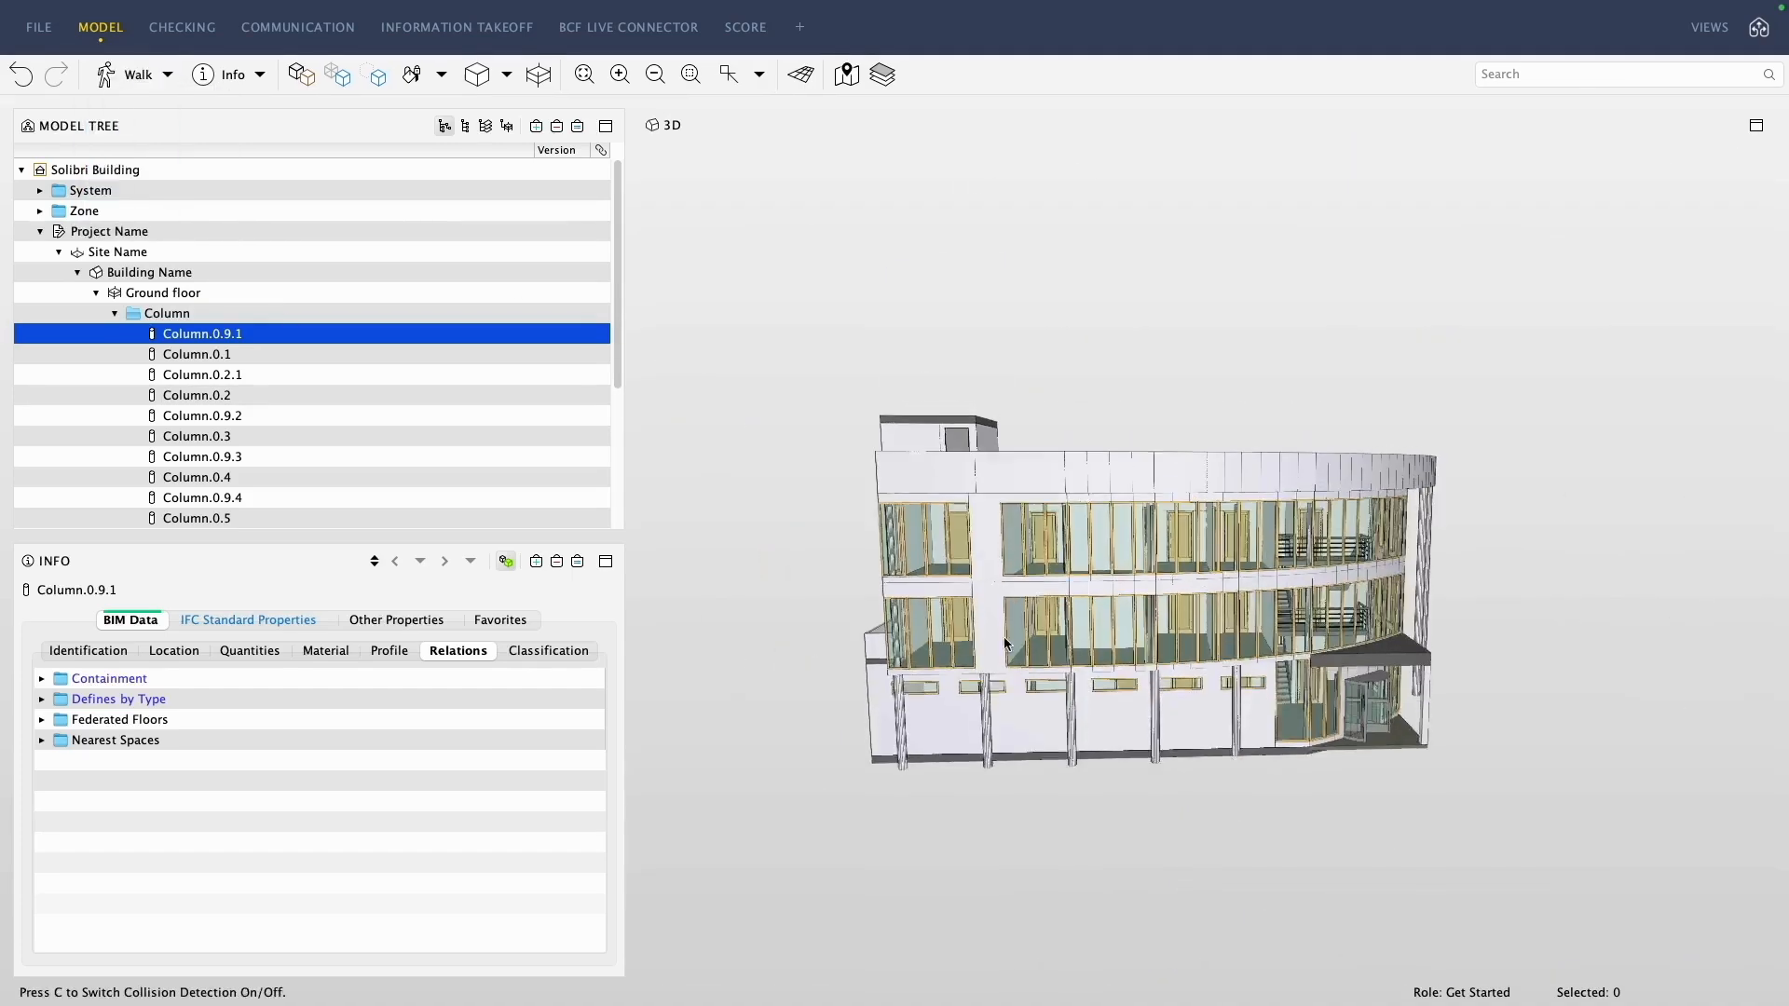
left_click_drag(1201, 798, 1208, 587)
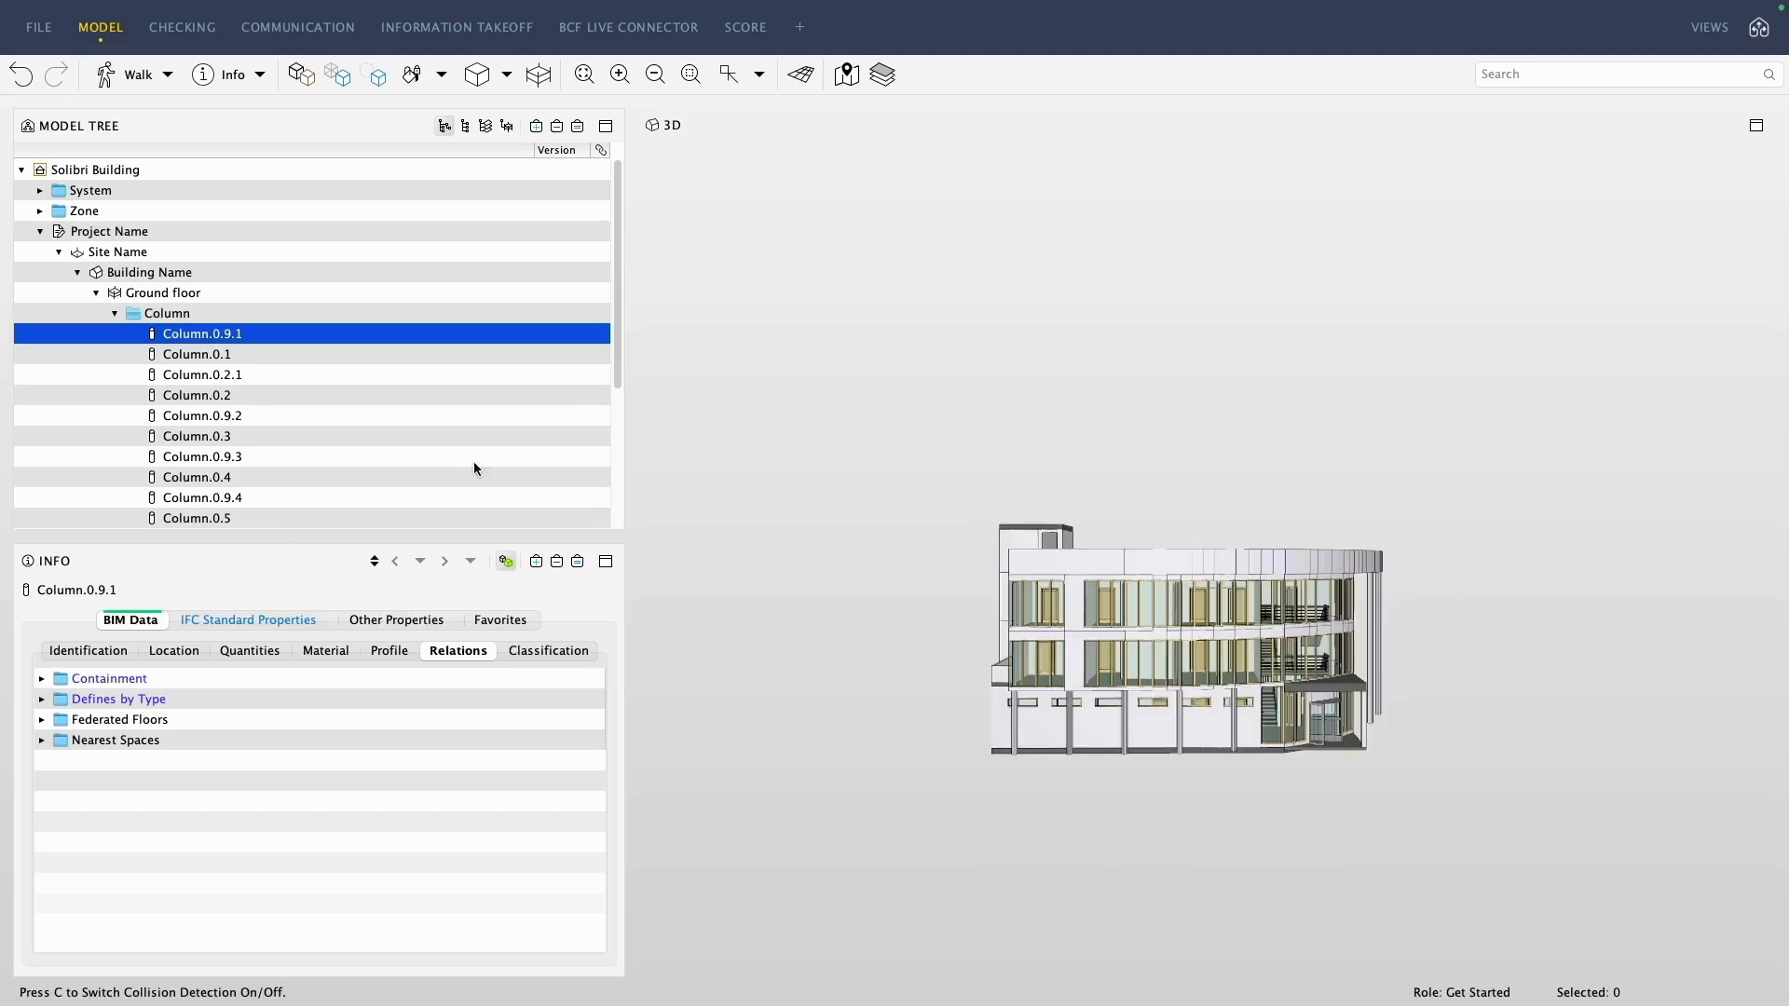
Move through the 3D view in Game navigation mode and exit that mode.
left_click(166, 74)
left_click(156, 200)
key("w")
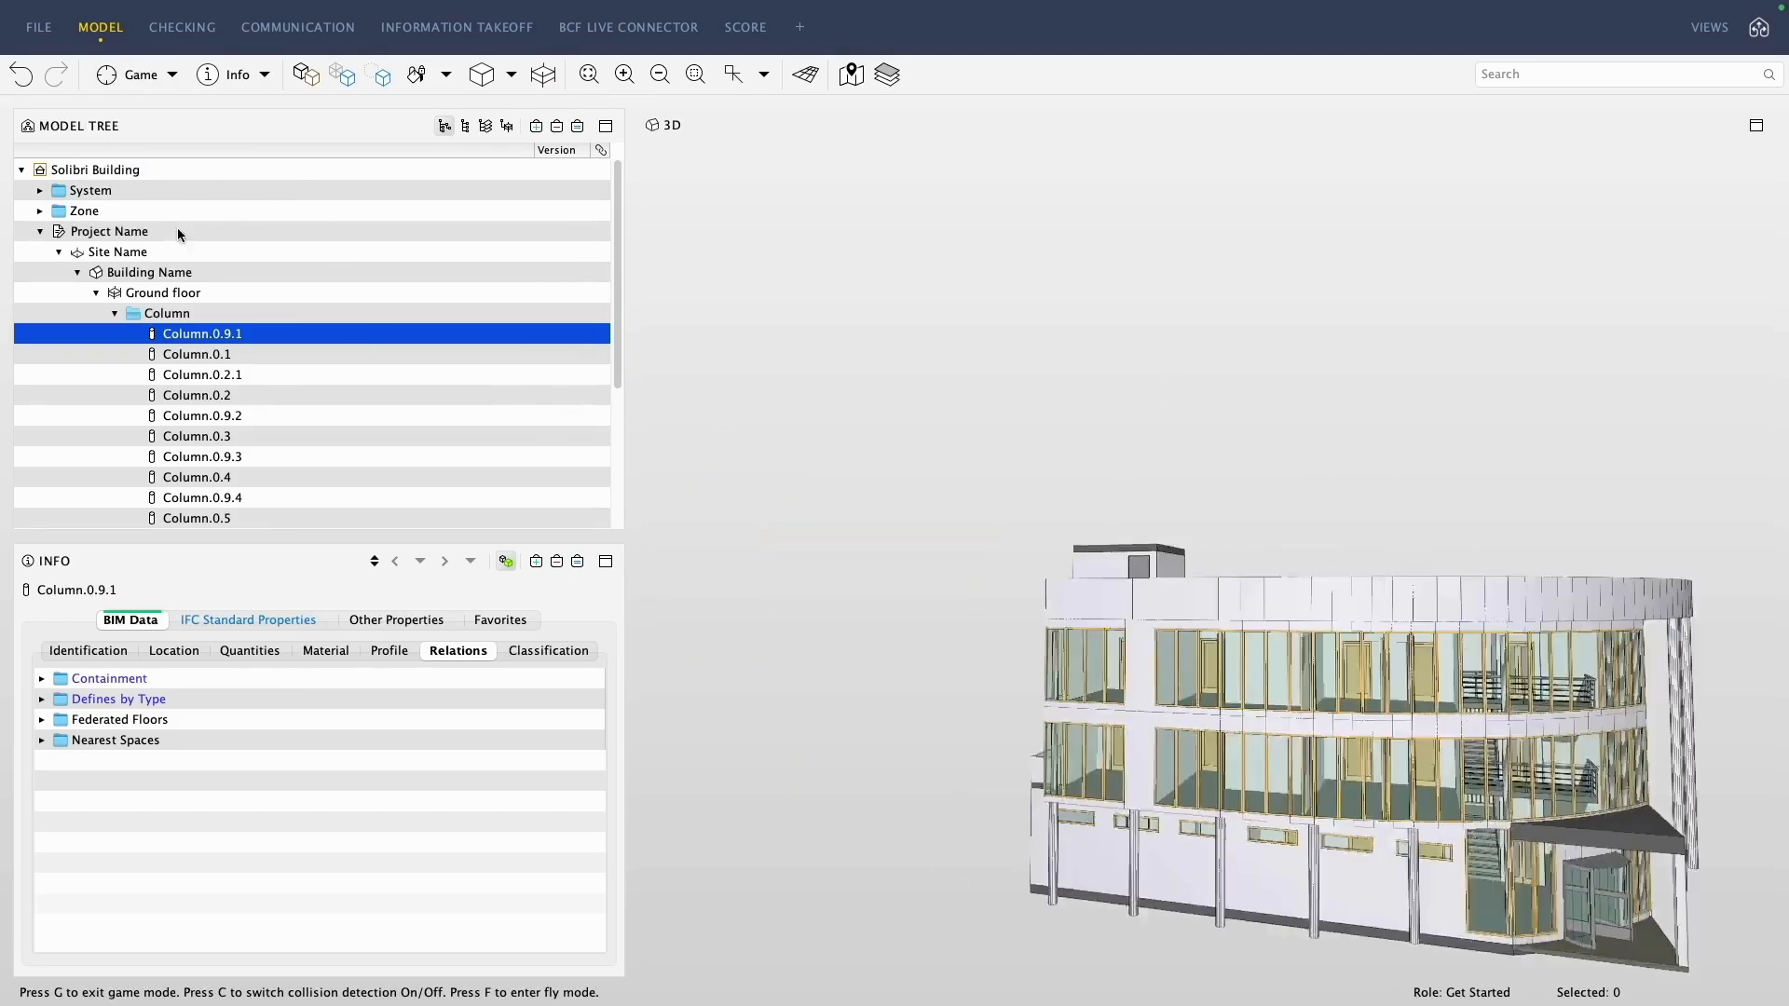
key("g")
Use the Info tool to inspect the identification data of the ground floor external wall and the round column in front of it.
left_click(258, 76)
left_click(259, 106)
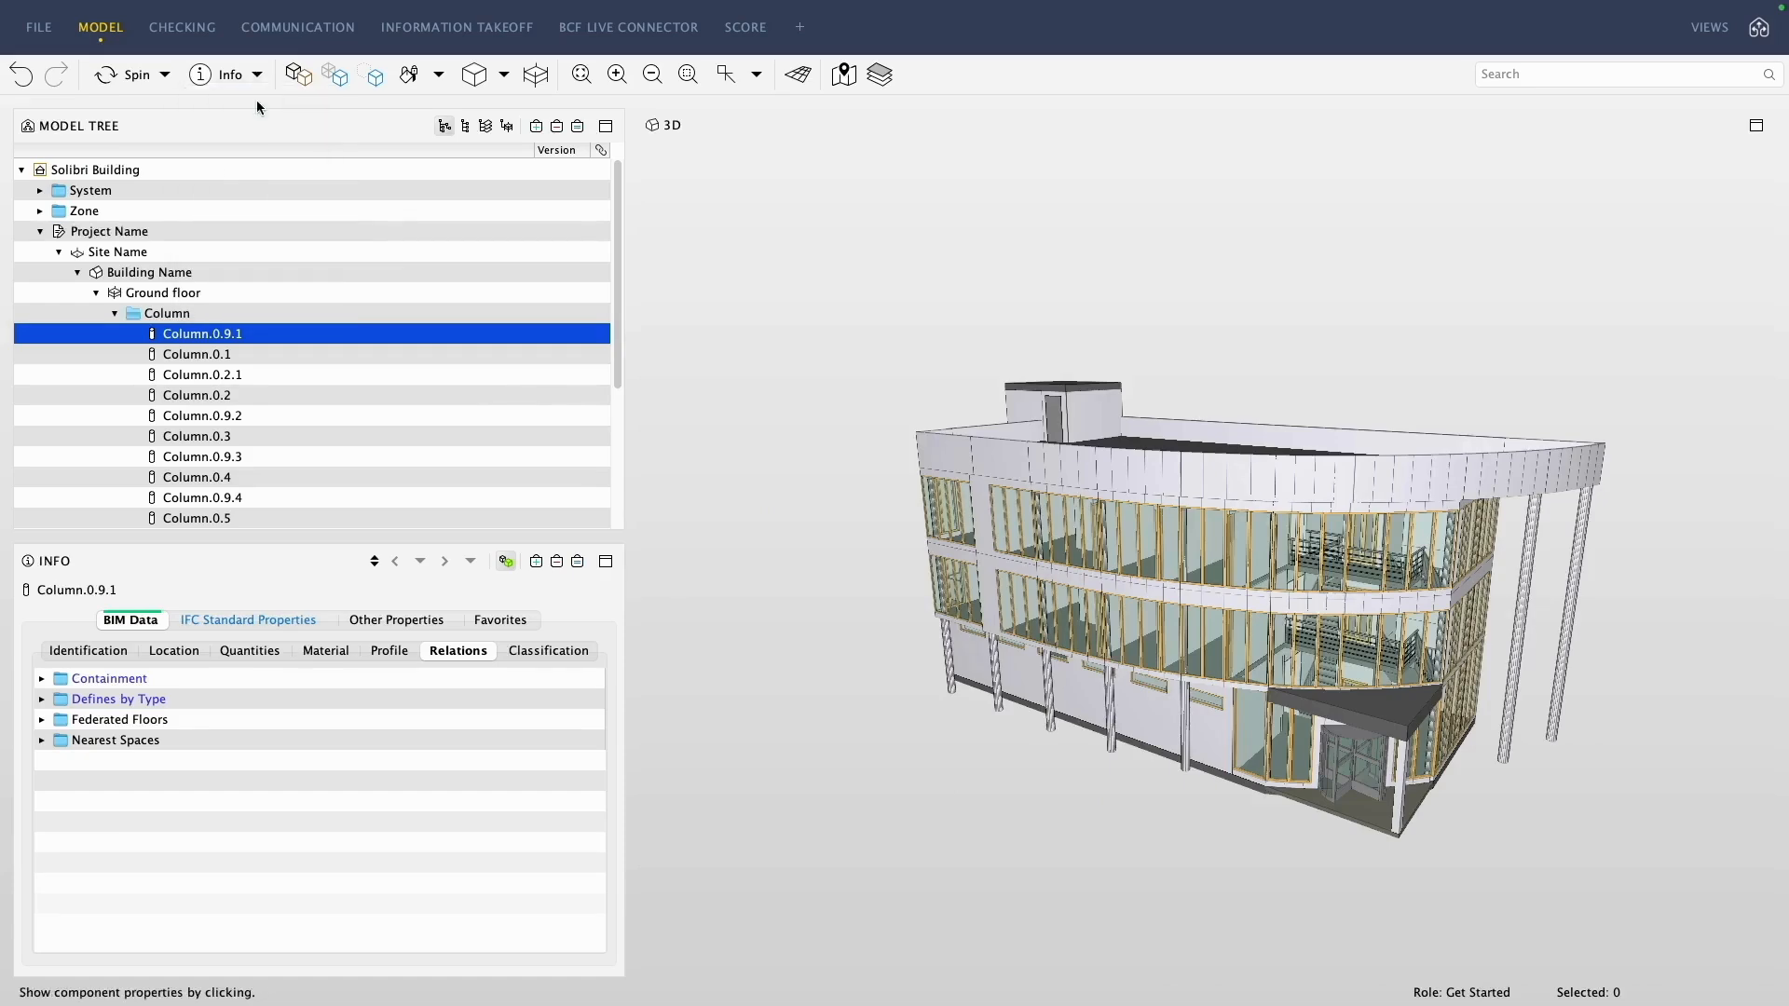
scroll(1333, 753, "up", 4)
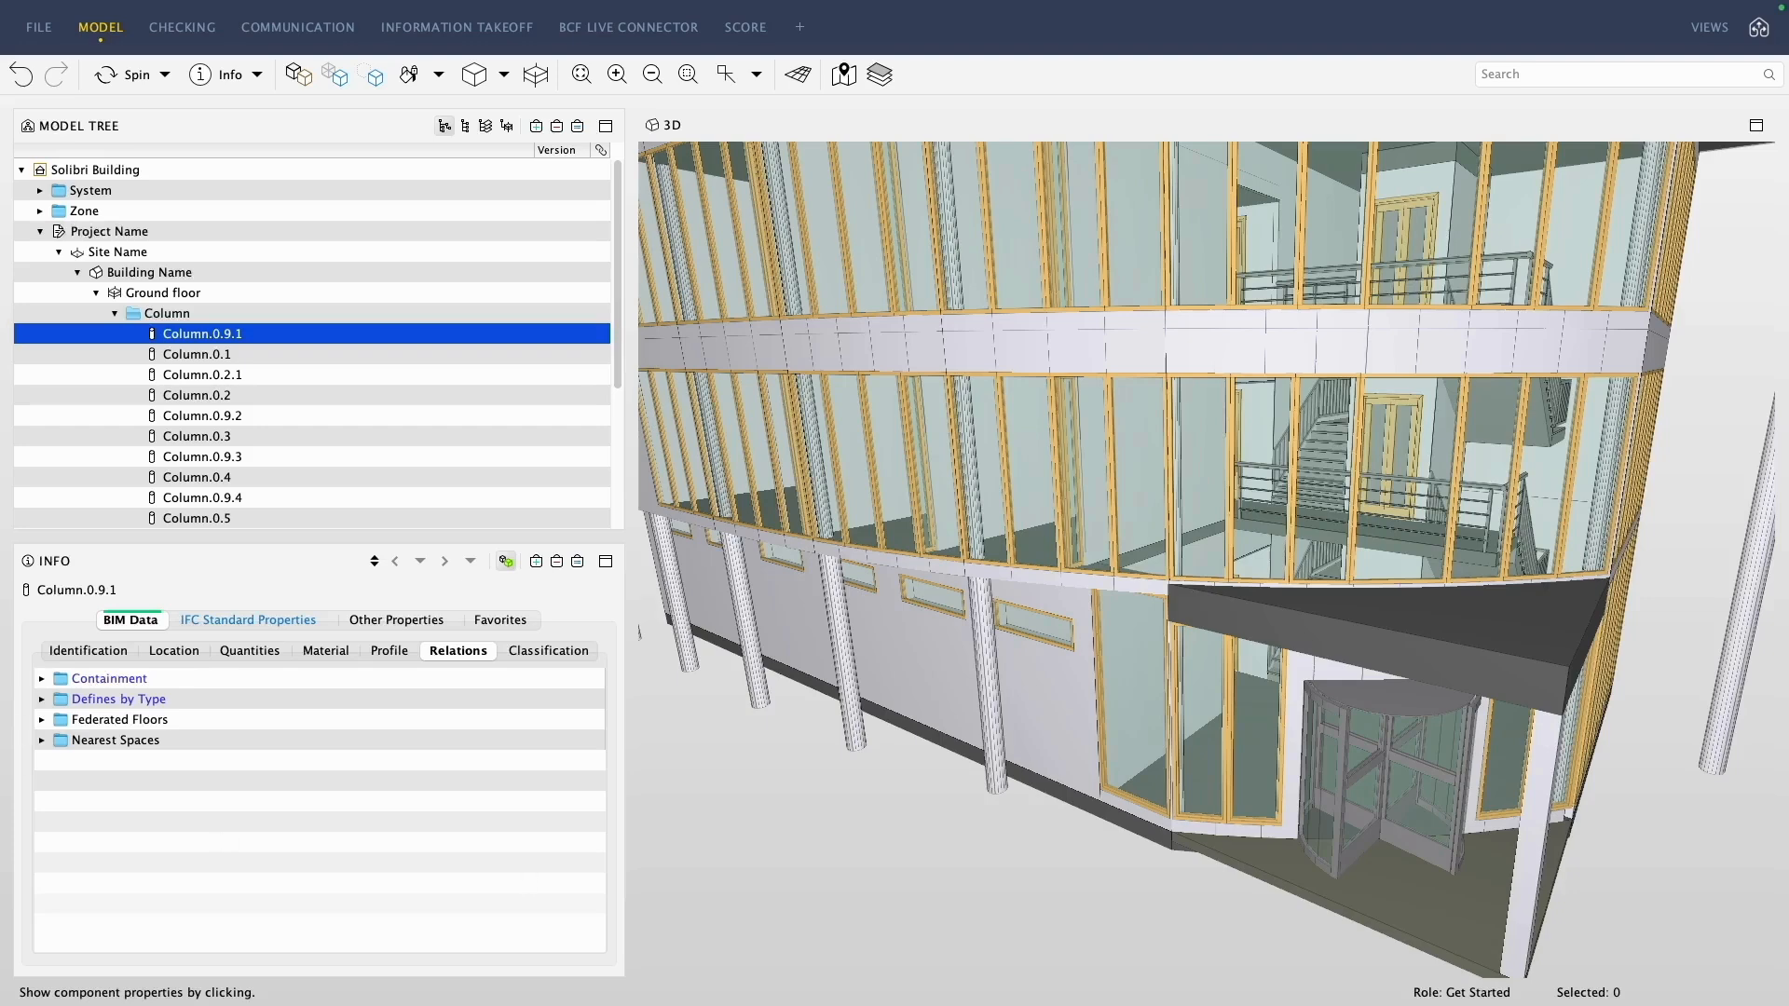
left_click(1062, 748)
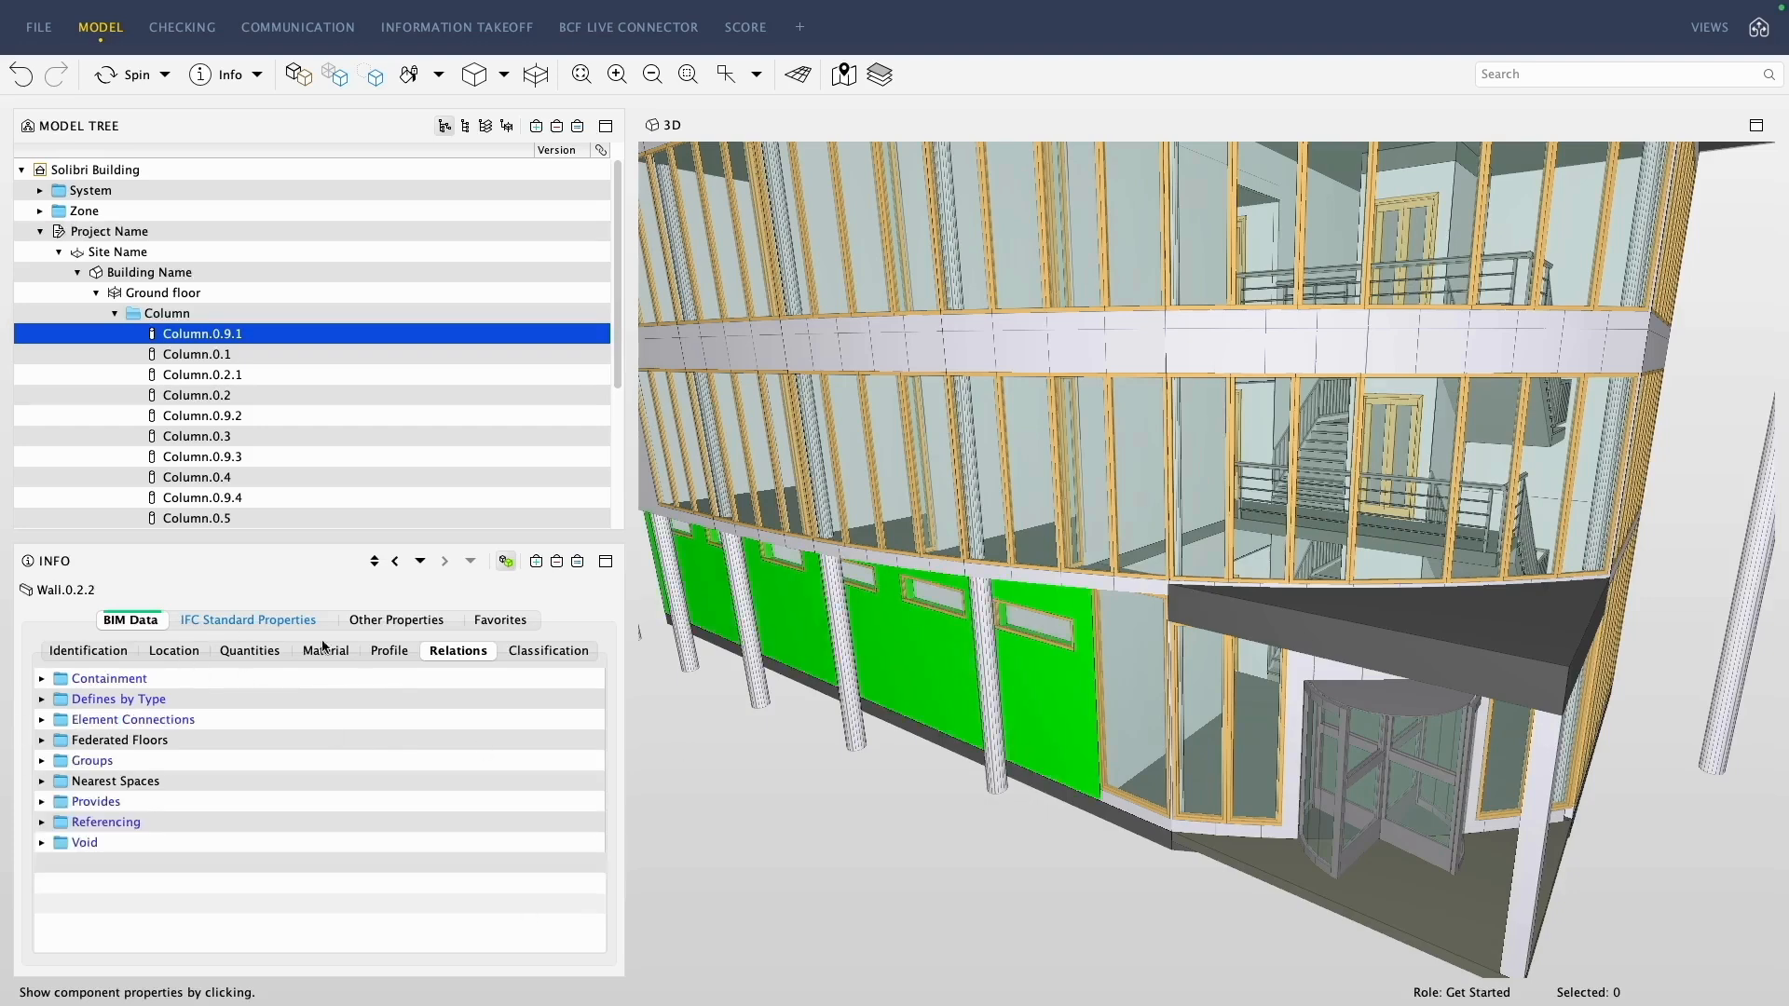
left_click(982, 672)
left_click(108, 651)
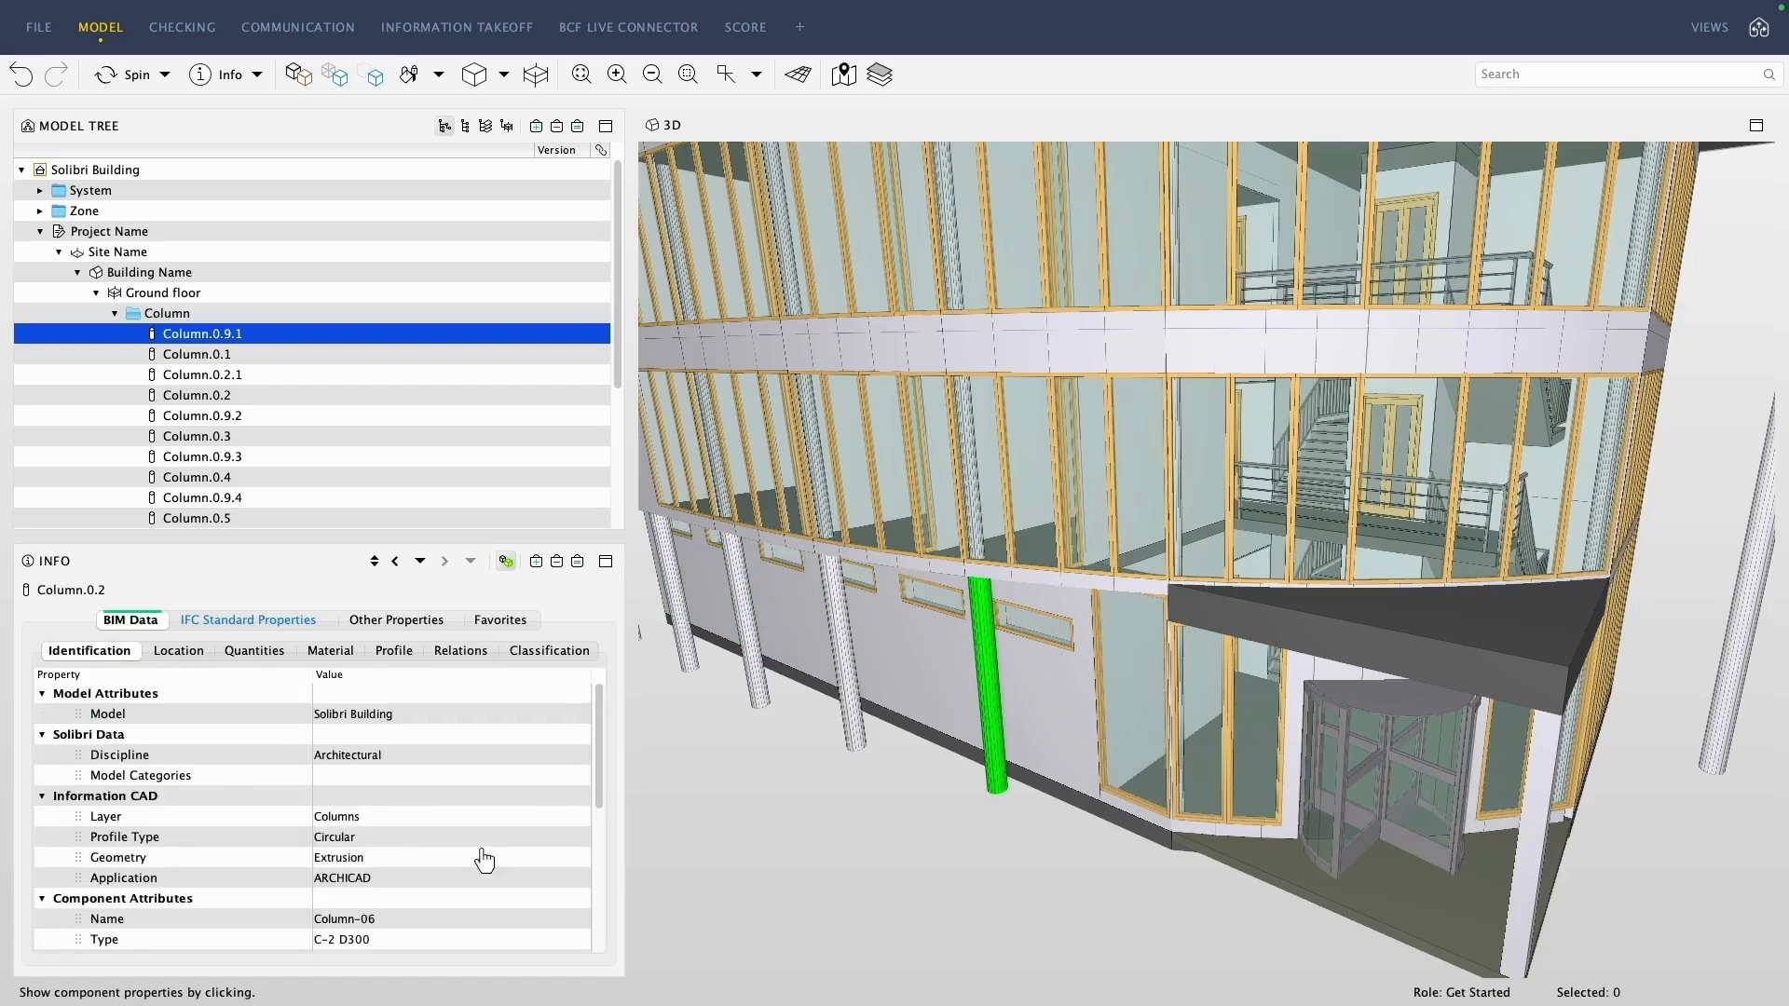
scroll(479, 851, "down", 3)
left_click(913, 671)
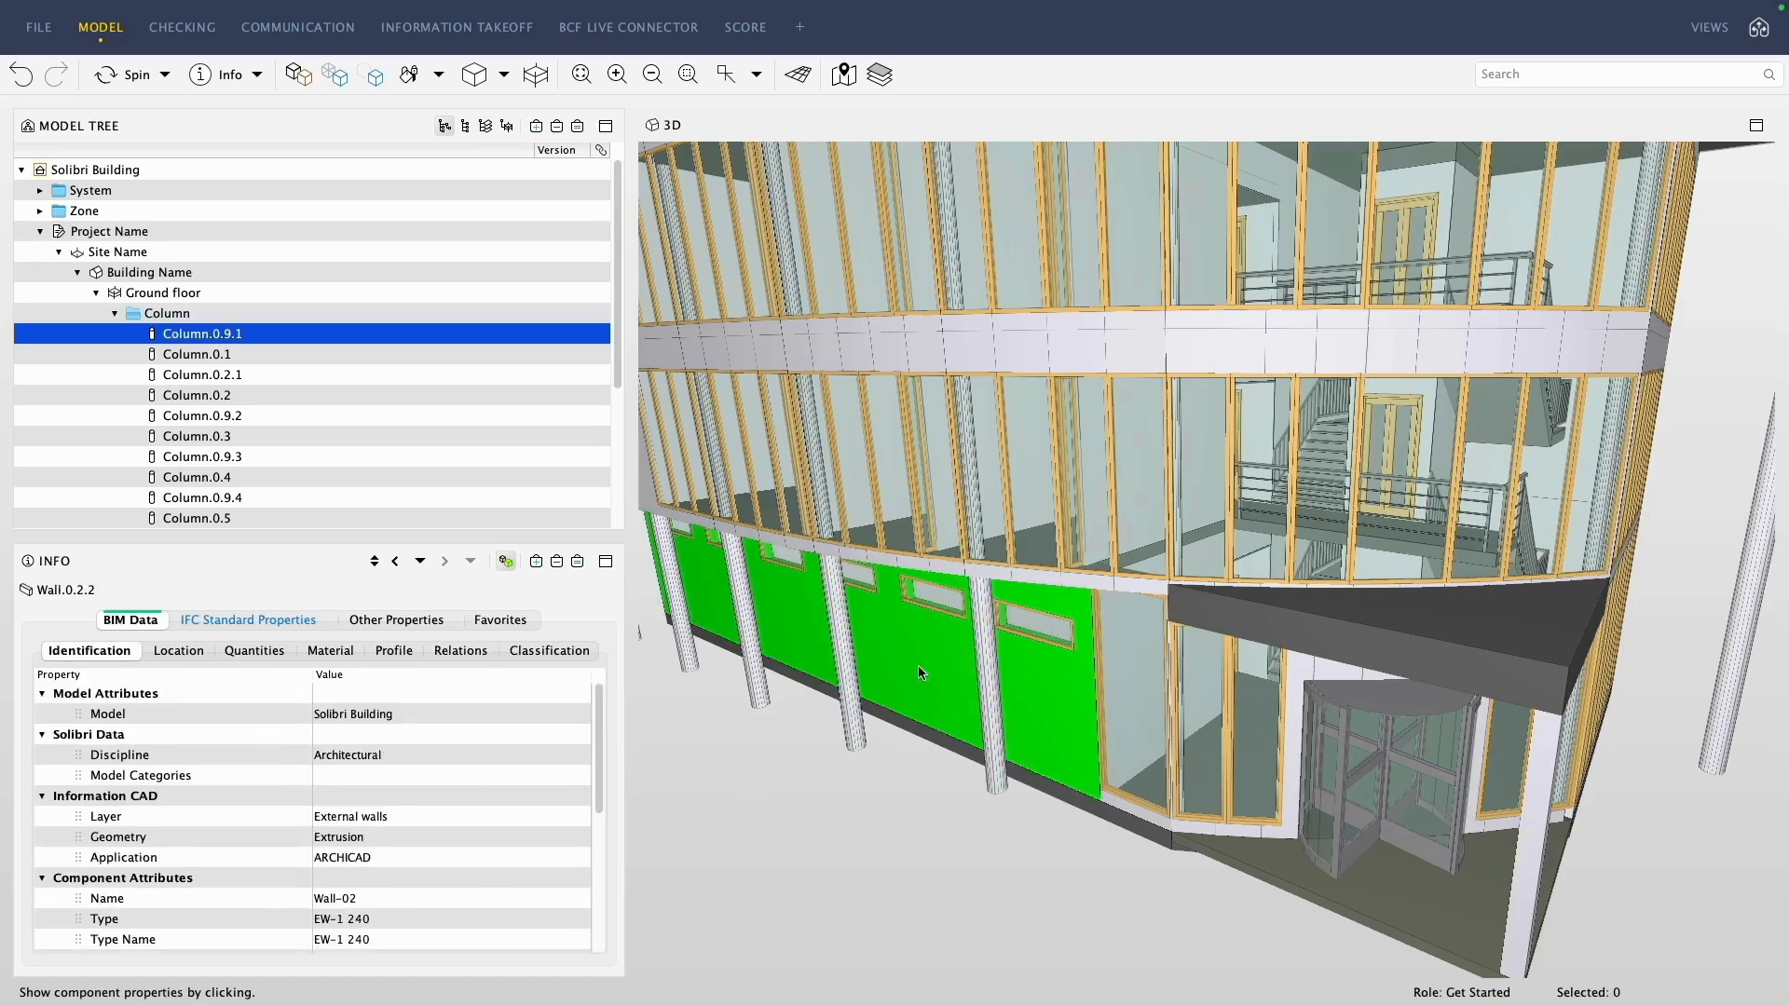
Activate the Select tool and pick the ground floor glazing panels one by one, ending with the panel beside the revolving door.
left_click(256, 80)
left_click(262, 139)
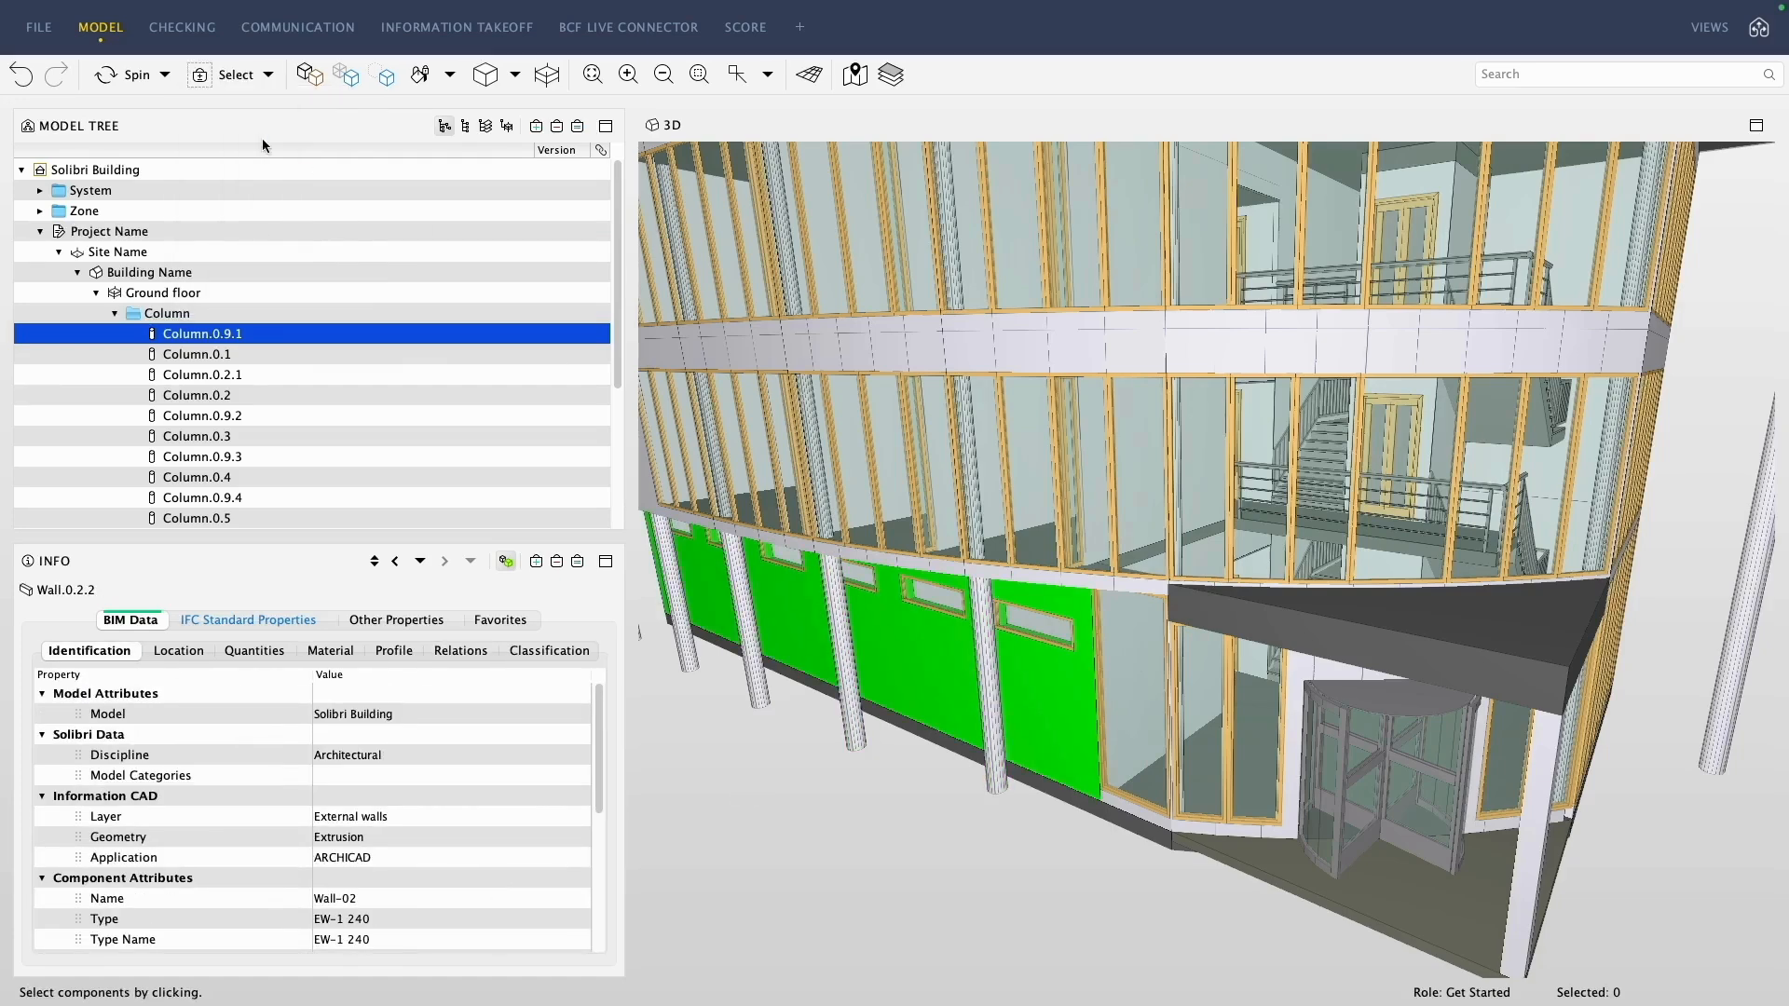
left_click(1143, 661)
left_click(1206, 677)
left_click(1260, 684)
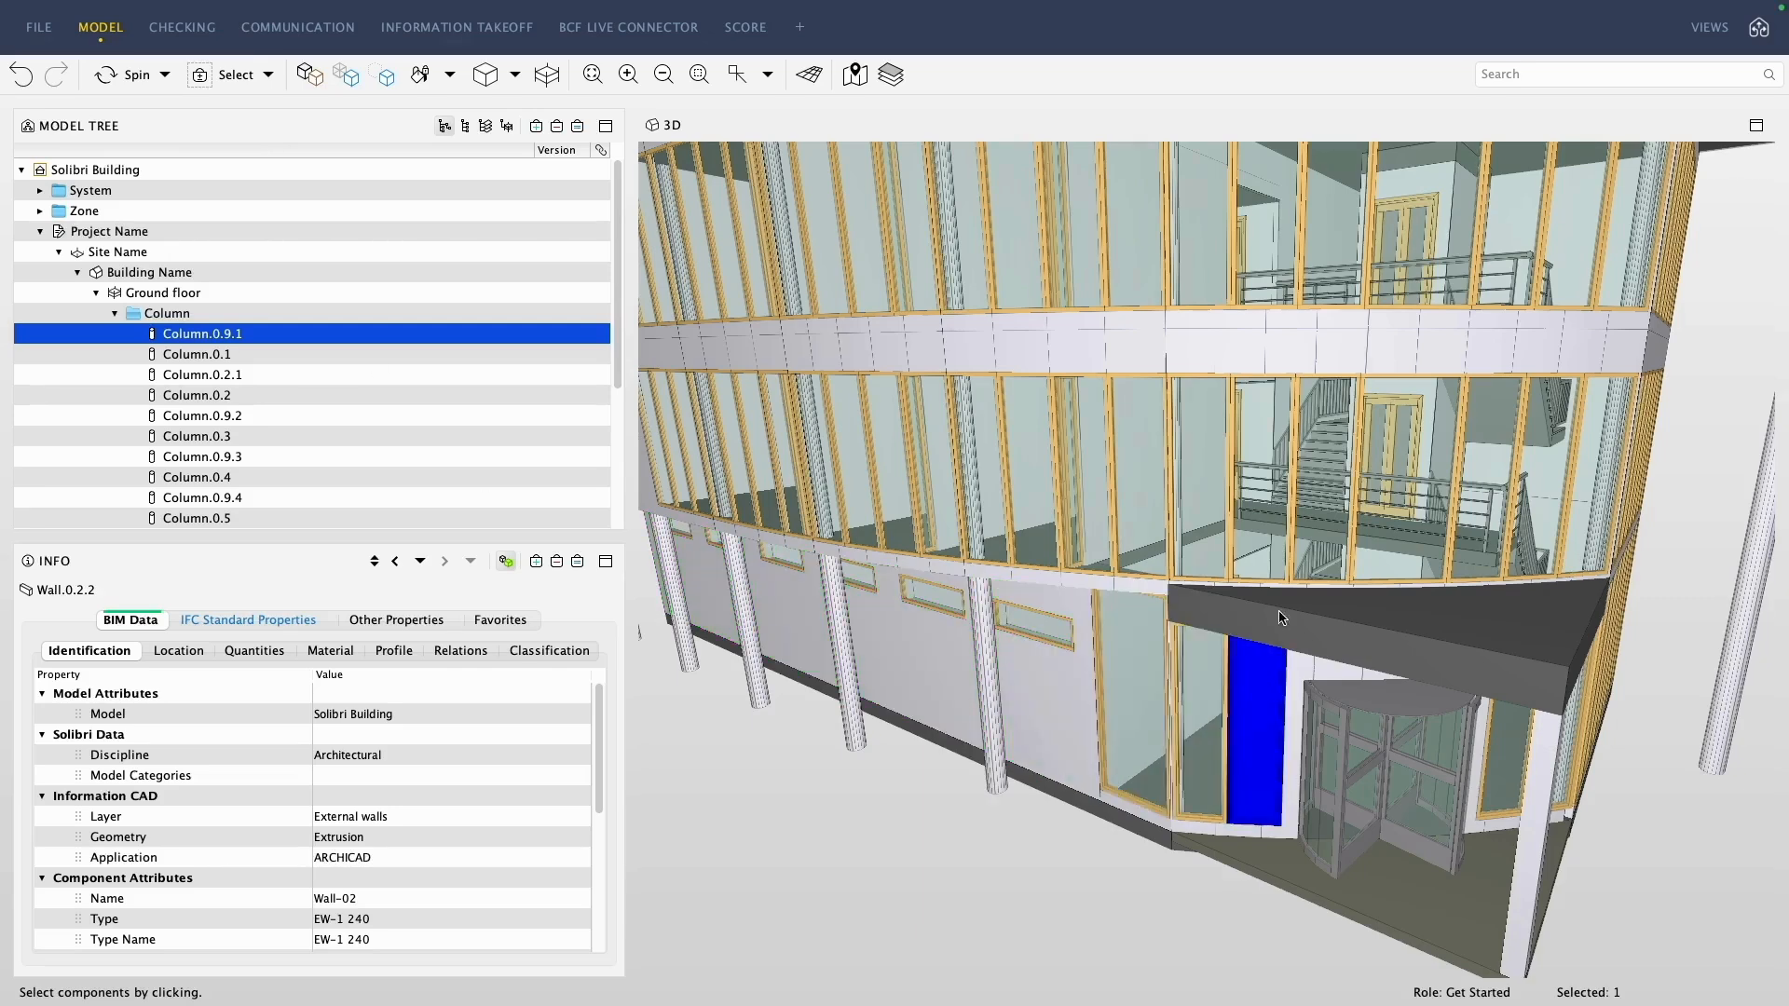
Open the Selection Basket beside the 3D model, select the round ground floor column and group the basket by component type.
left_click(1714, 29)
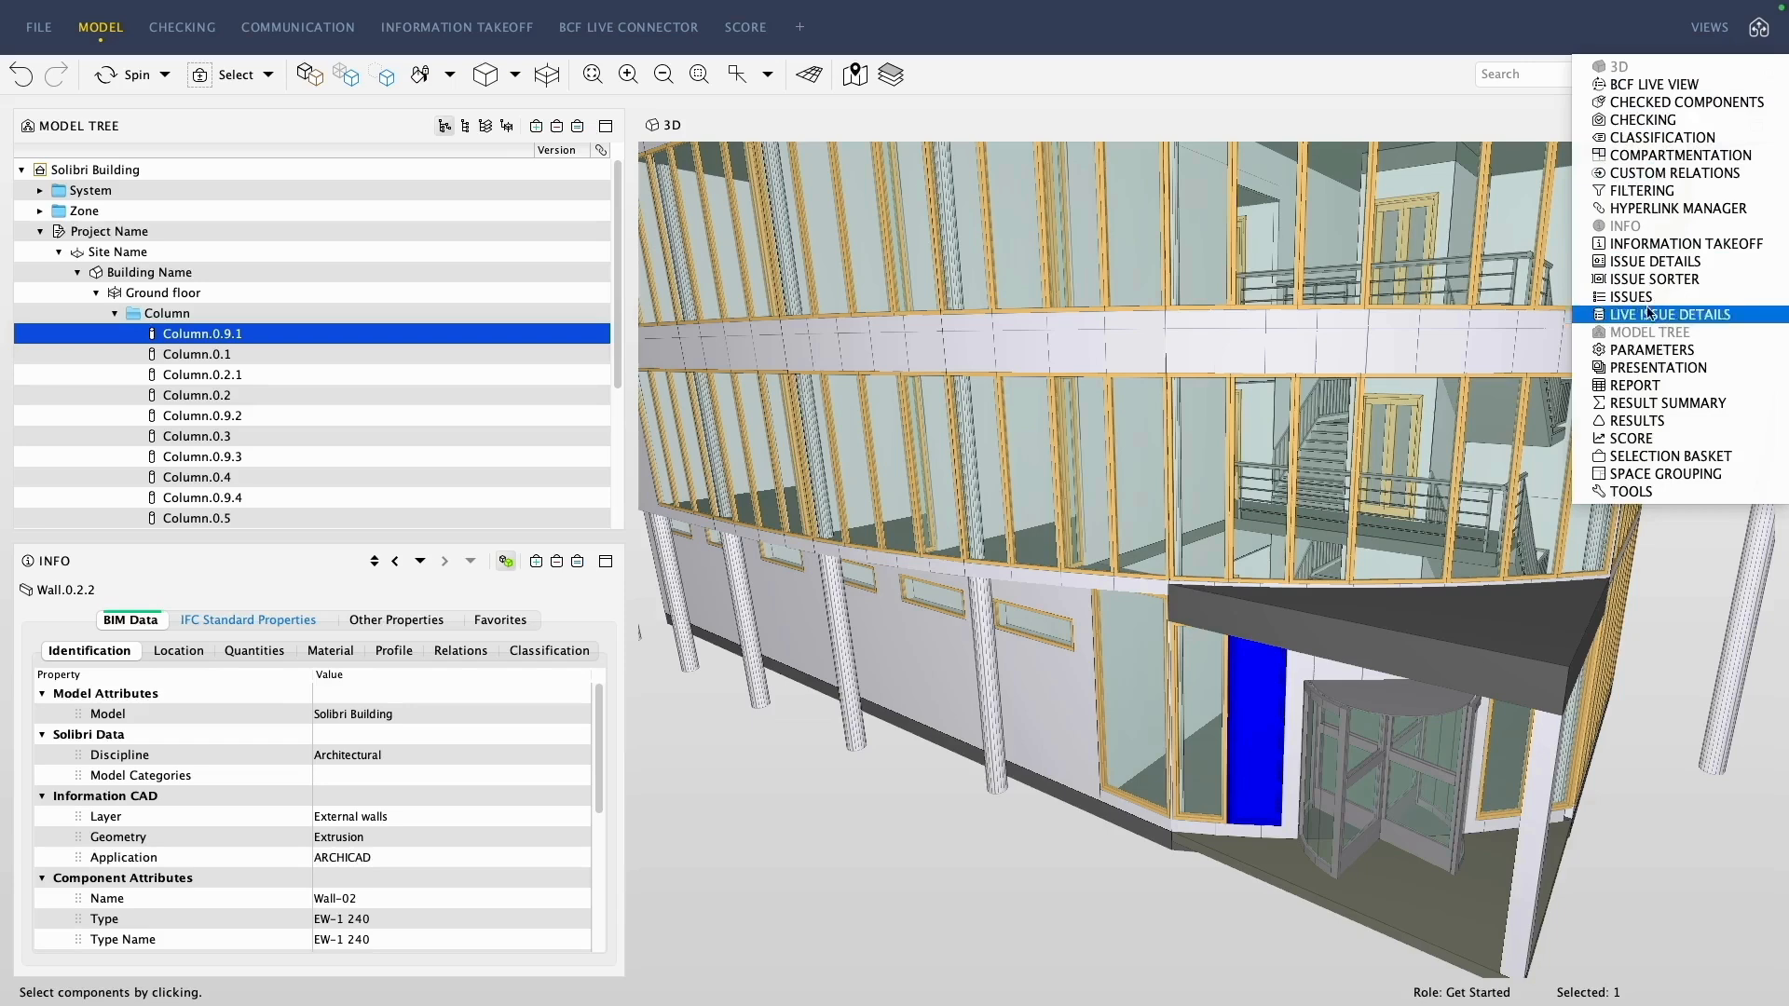
left_click(1668, 455)
left_click_drag(795, 336, 373, 291)
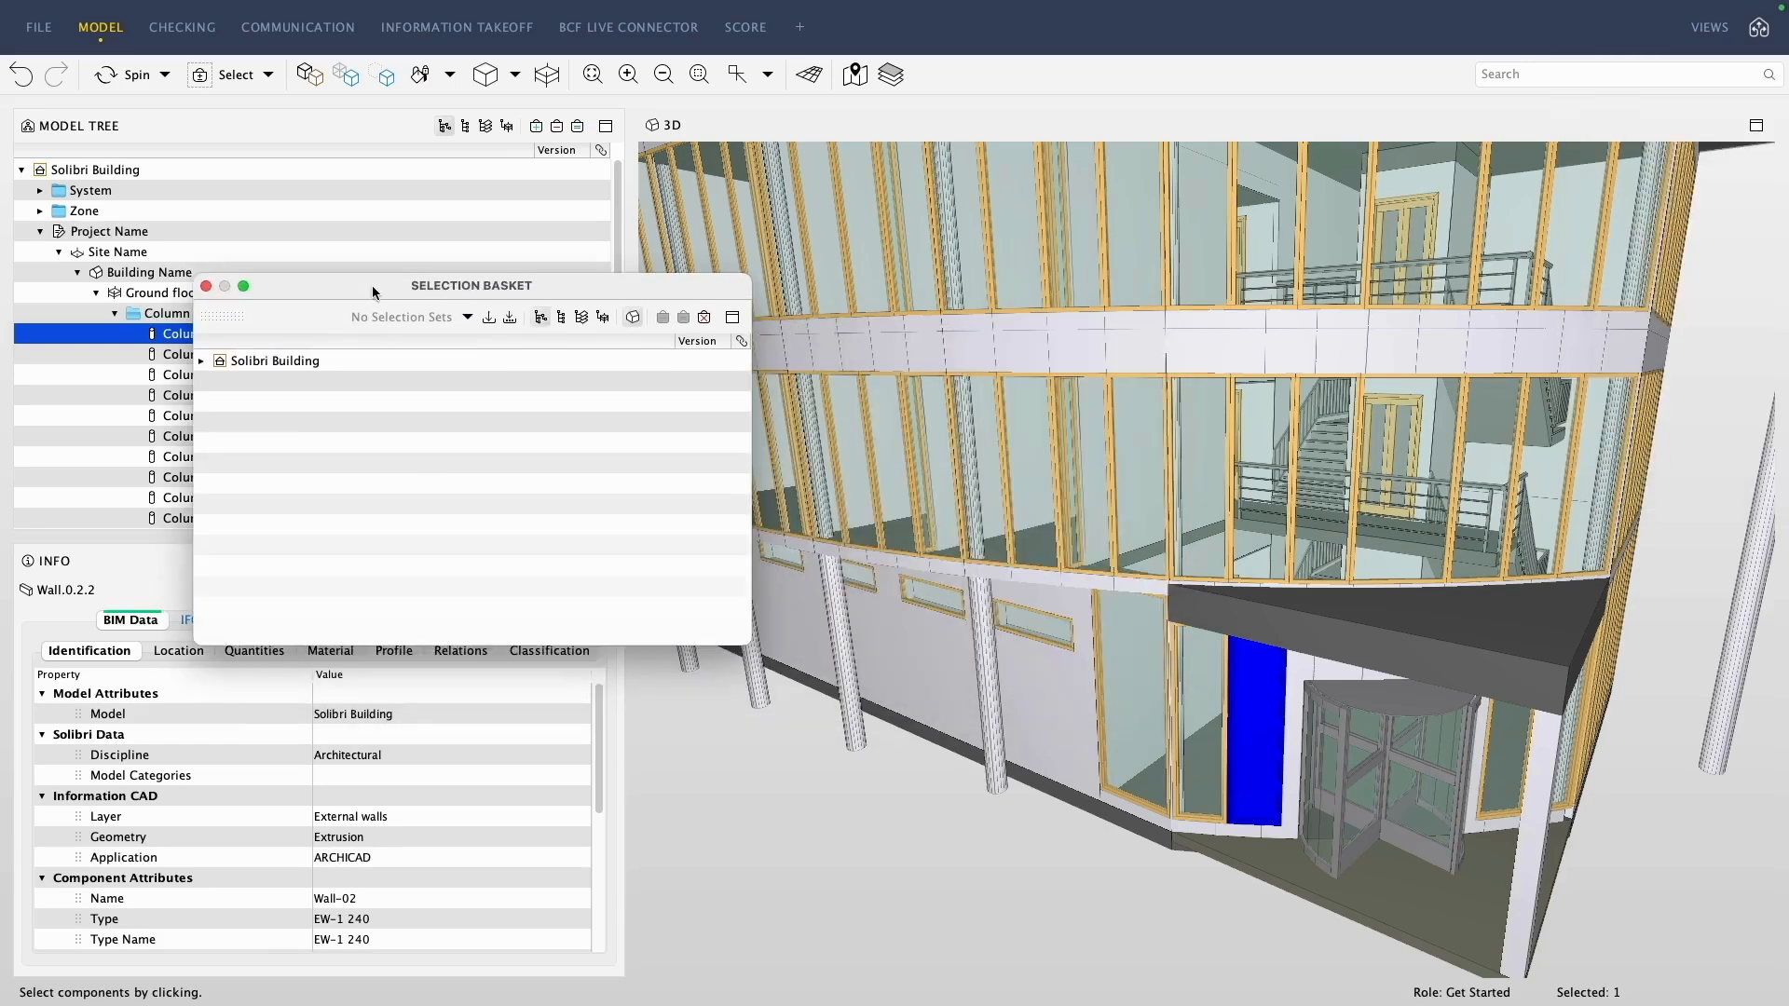
left_click(988, 615)
left_click(563, 318)
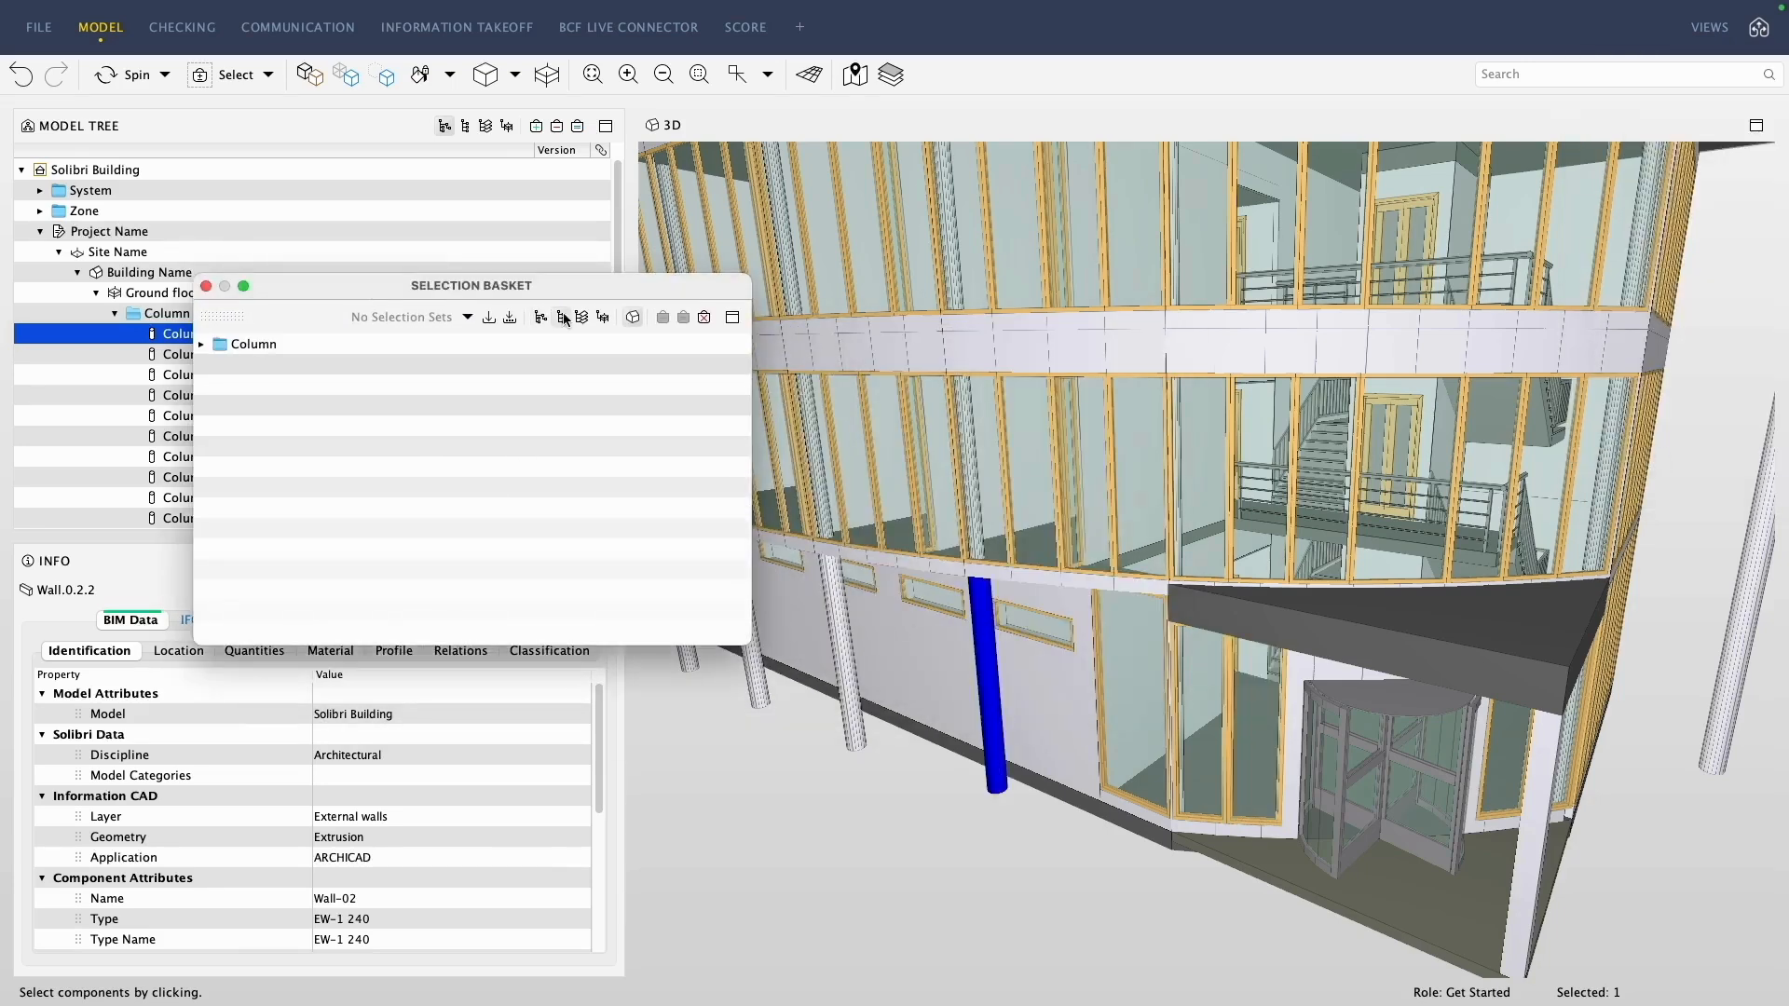
Select the first-floor storefront window above the entrance glazing, show the information of Window.0.2.5 from the Selection Basket and close the basket.
left_click(835, 610)
left_click(1067, 353)
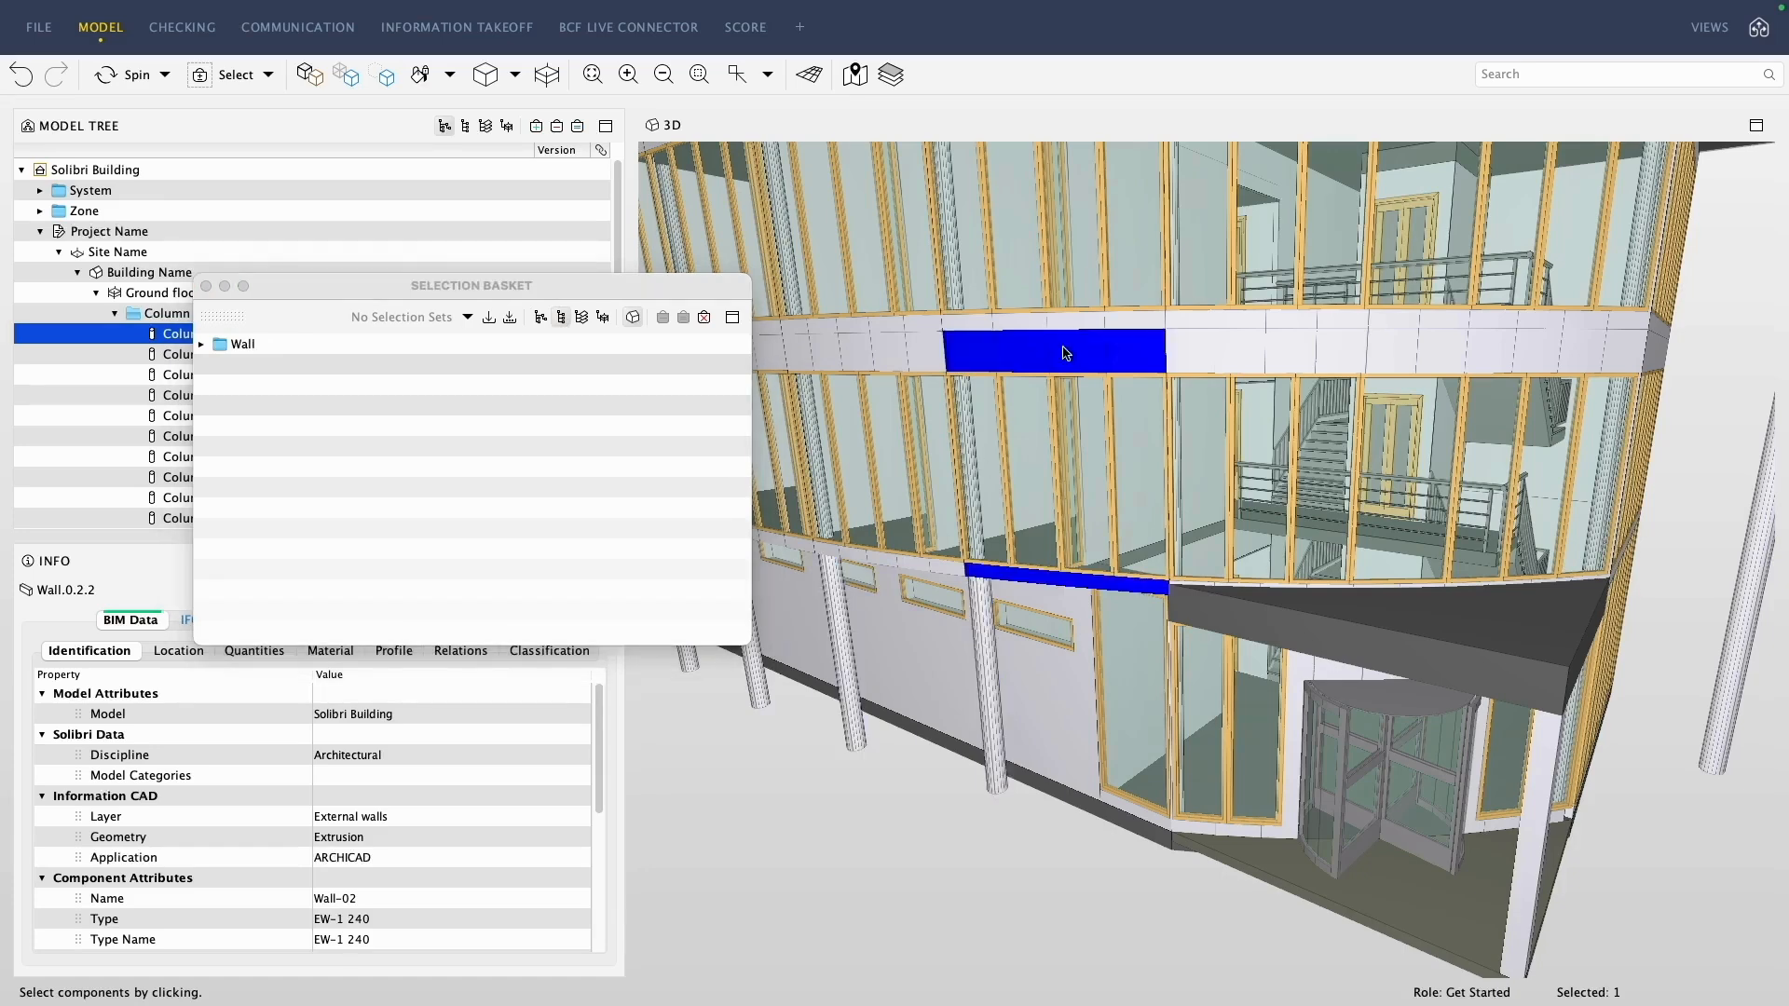
left_click(1154, 453)
left_click(201, 343)
double_click(221, 364)
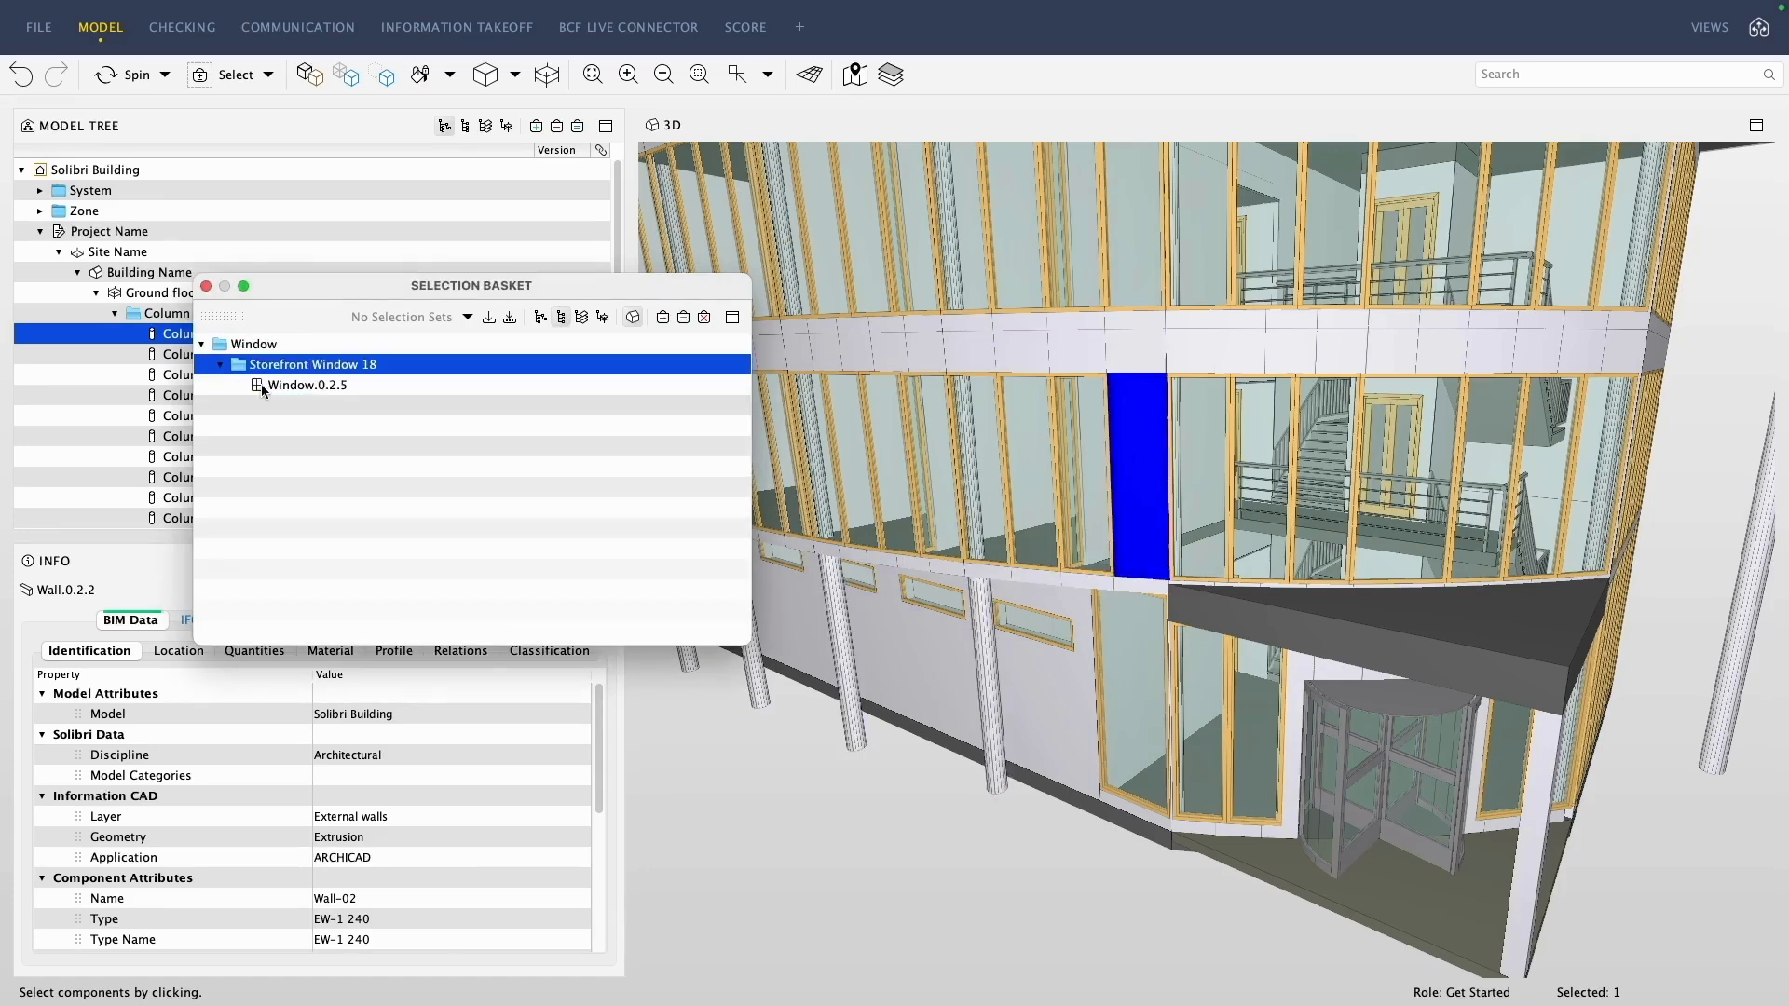
left_click(263, 386)
left_click(206, 286)
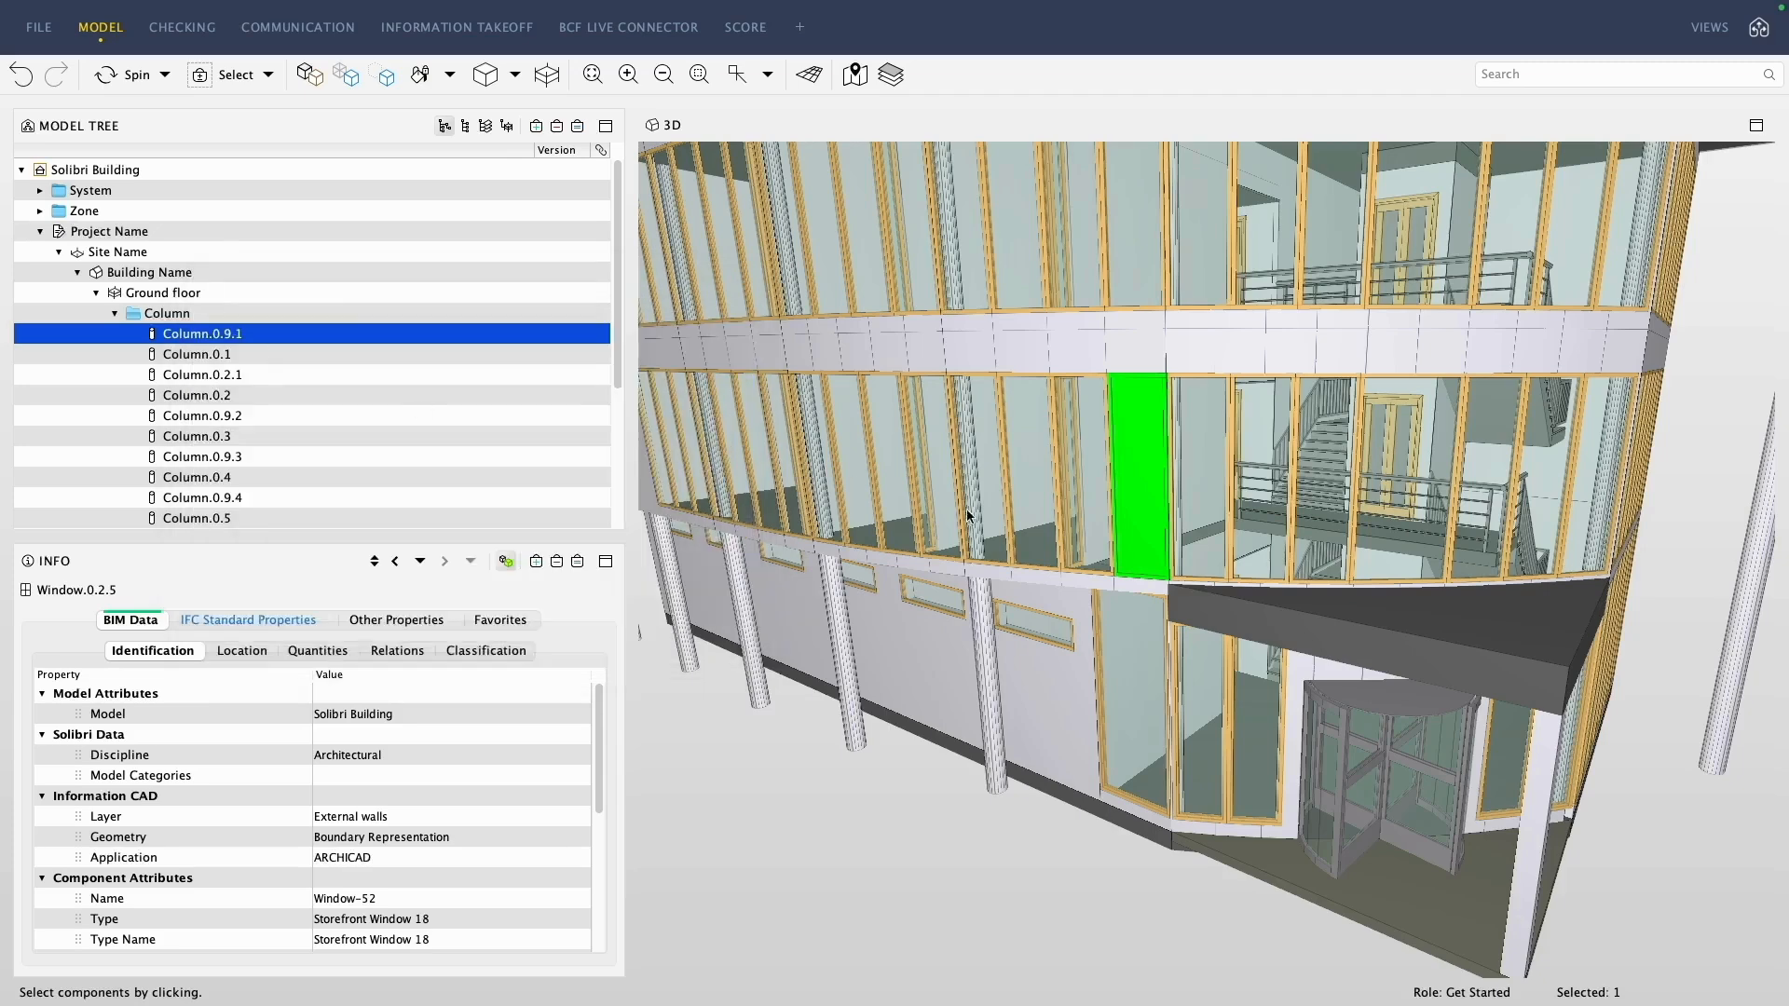
Hide the building's main roof and the stair tower's roof with the Hide tool.
left_click(269, 76)
left_click(250, 169)
scroll(1003, 596, "down", 8)
scroll(922, 593, "up", 5)
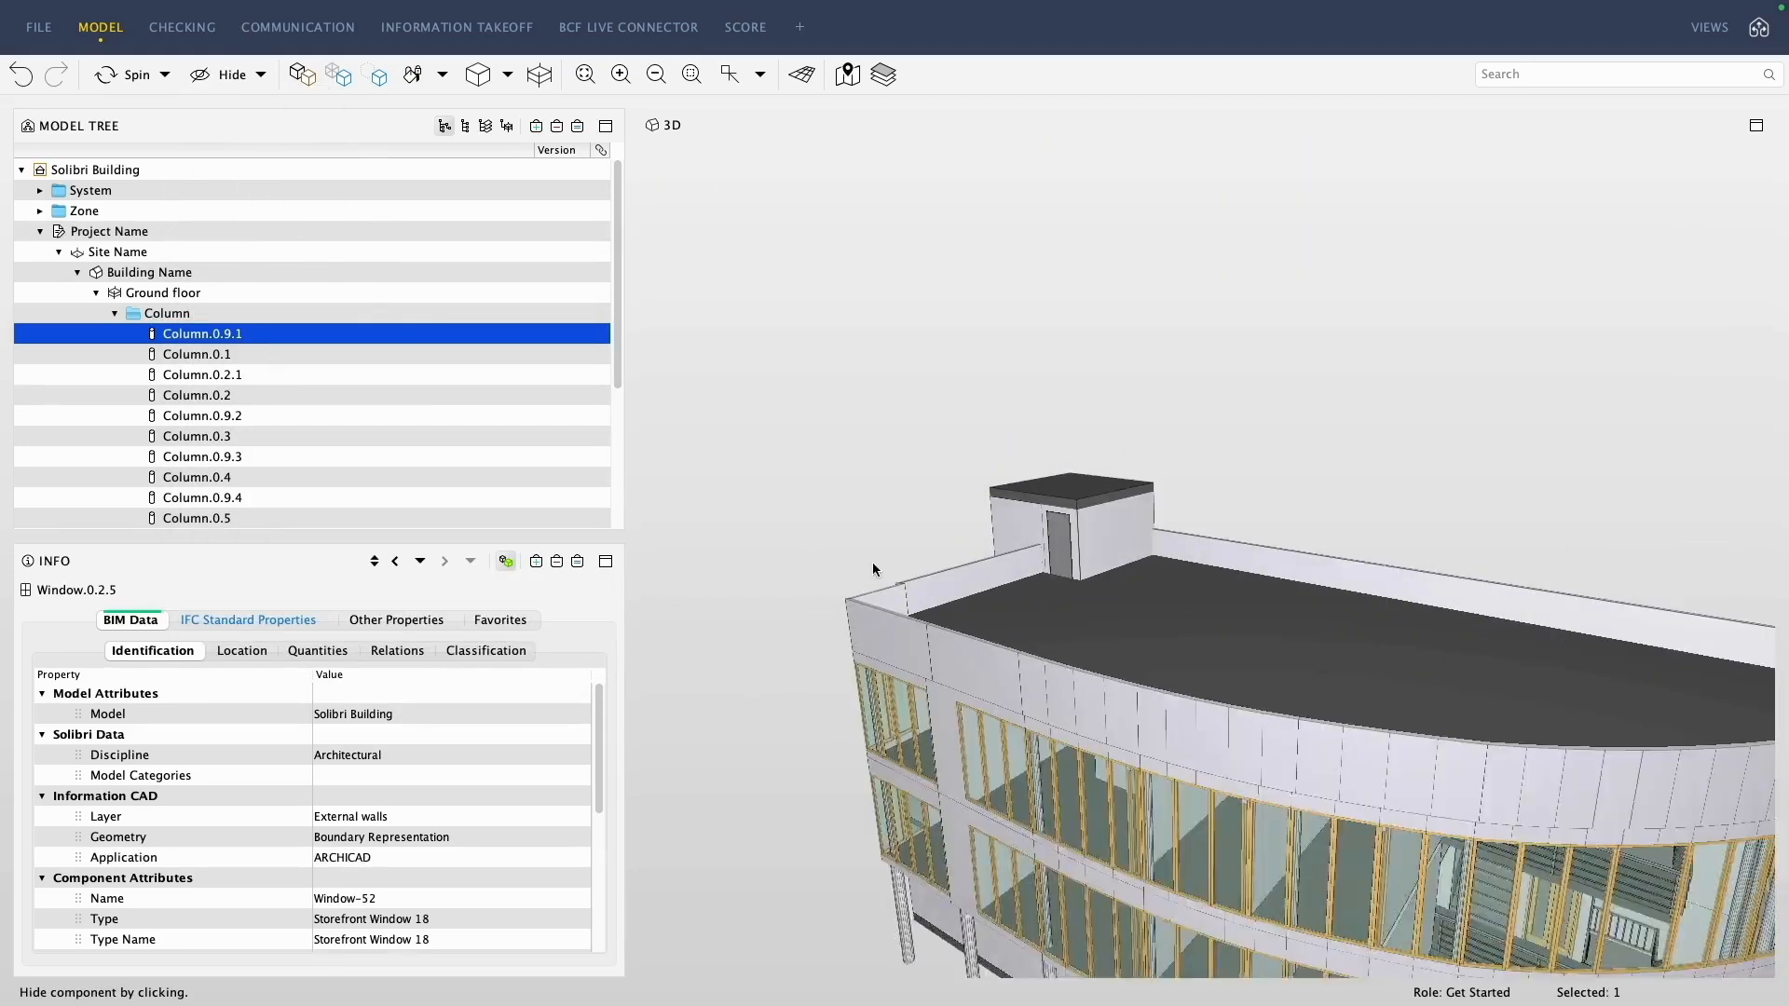
left_click(1211, 624)
scroll(1011, 452, "up", 3)
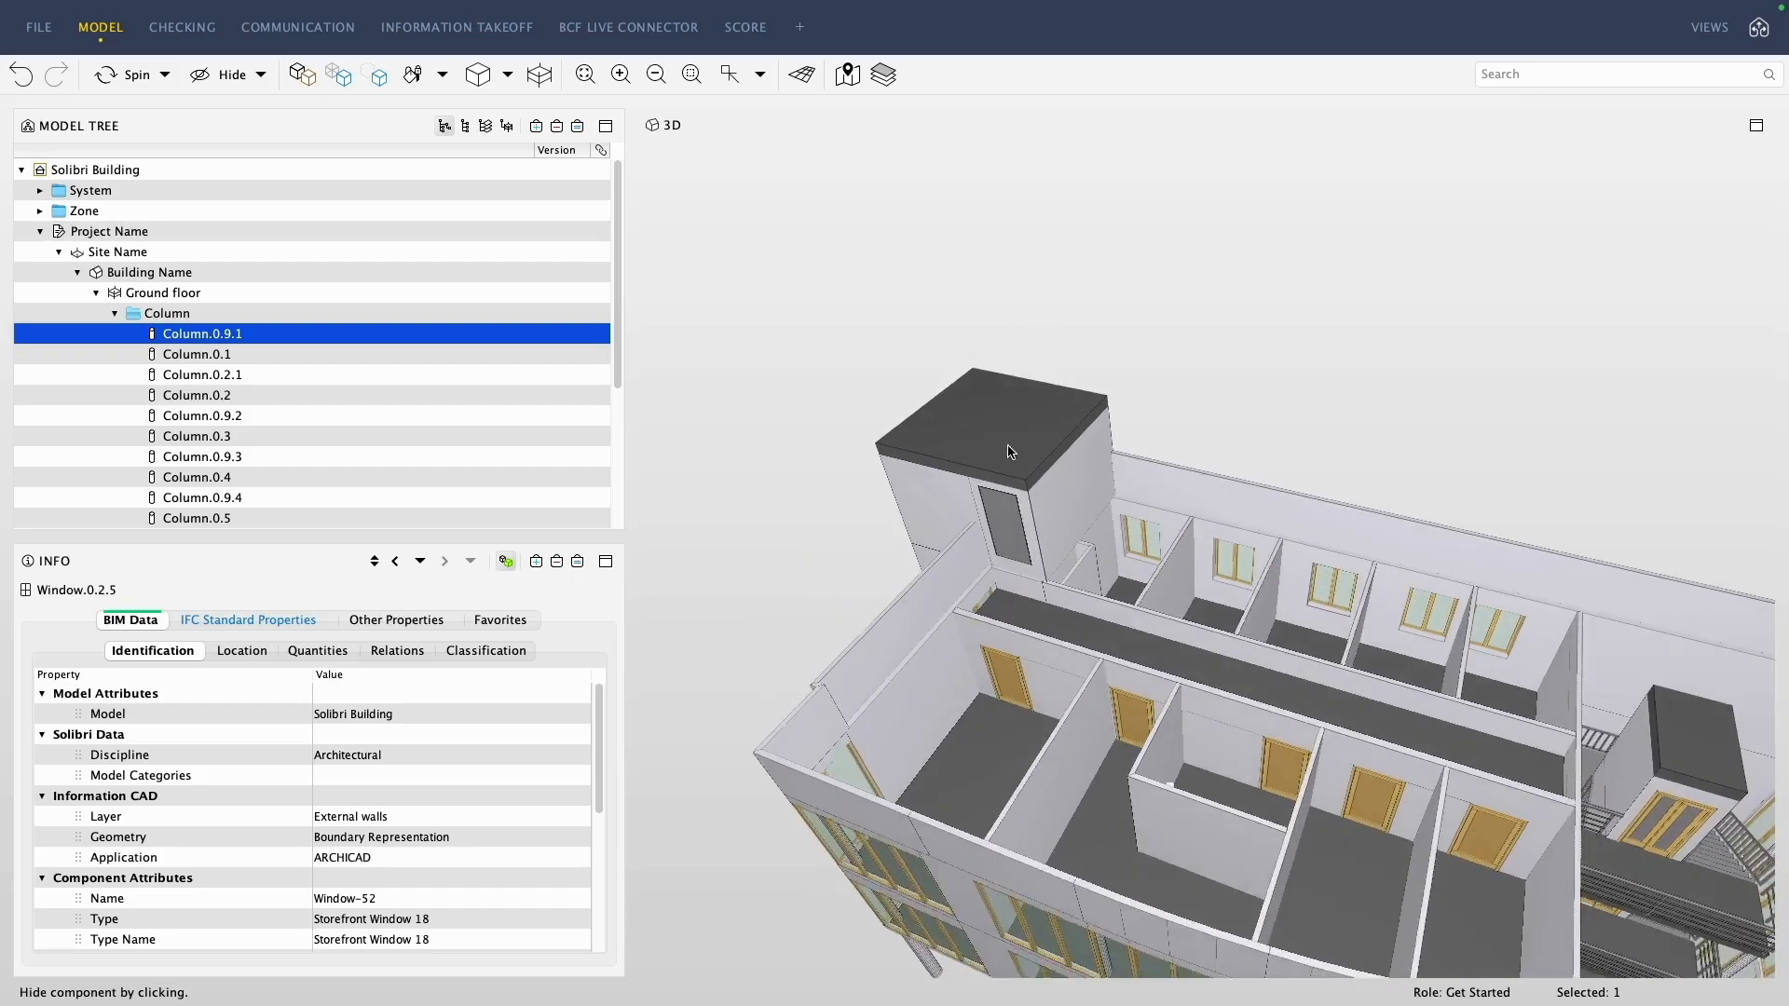
left_click(1009, 451)
scroll(1009, 452, "down", 3)
scroll(1160, 581, "up", 4)
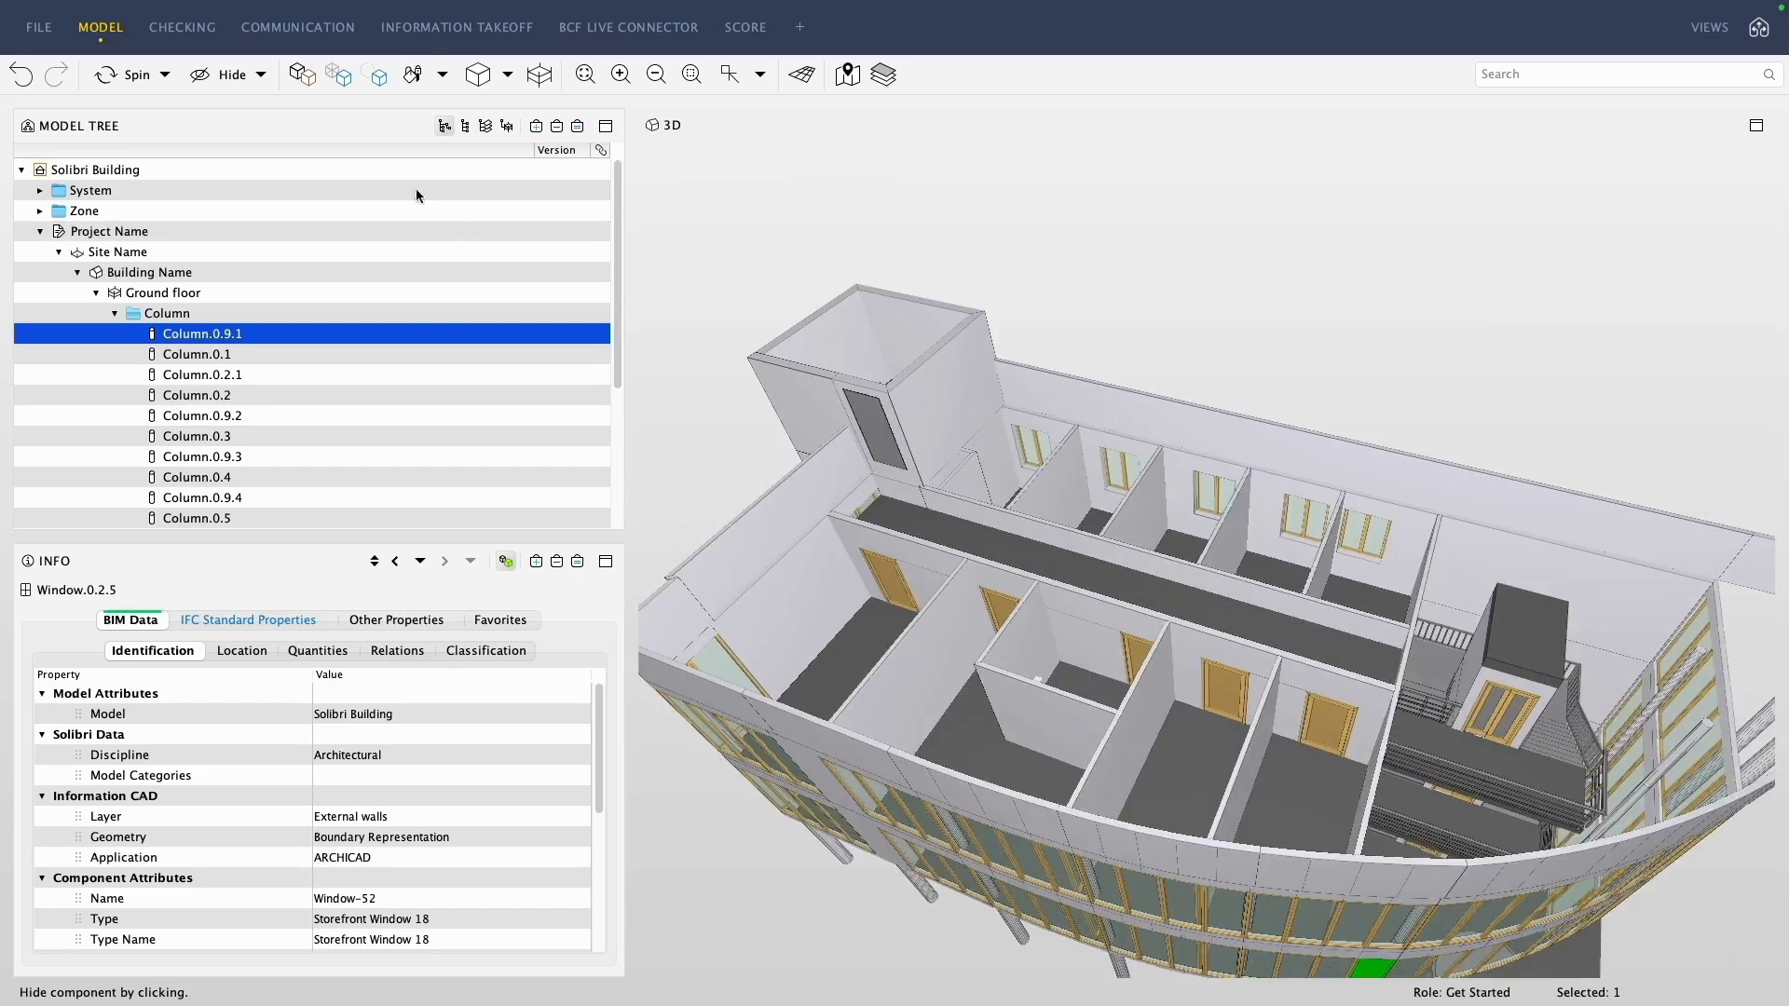
Activate the Markup tool, adjust its settings and draw a red cloud around the door opening in the stair tower.
left_click(262, 75)
left_click(250, 193)
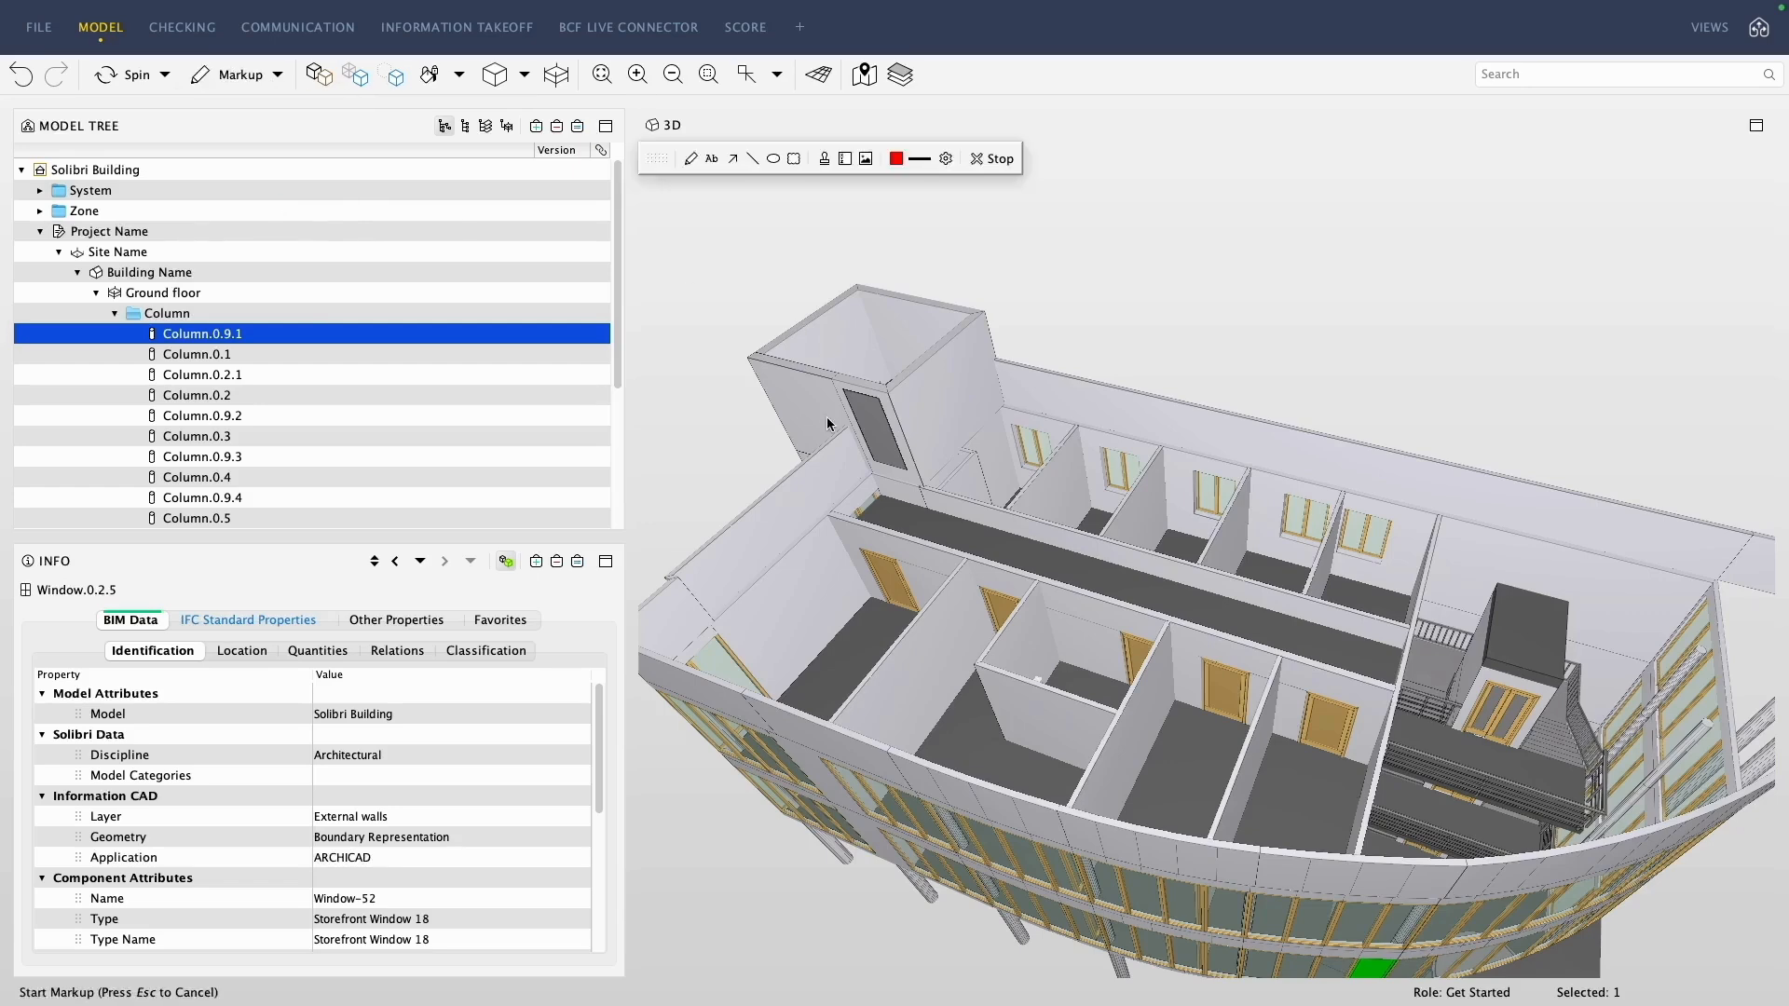
scroll(825, 416, "up", 5)
scroll(769, 378, "down", 5)
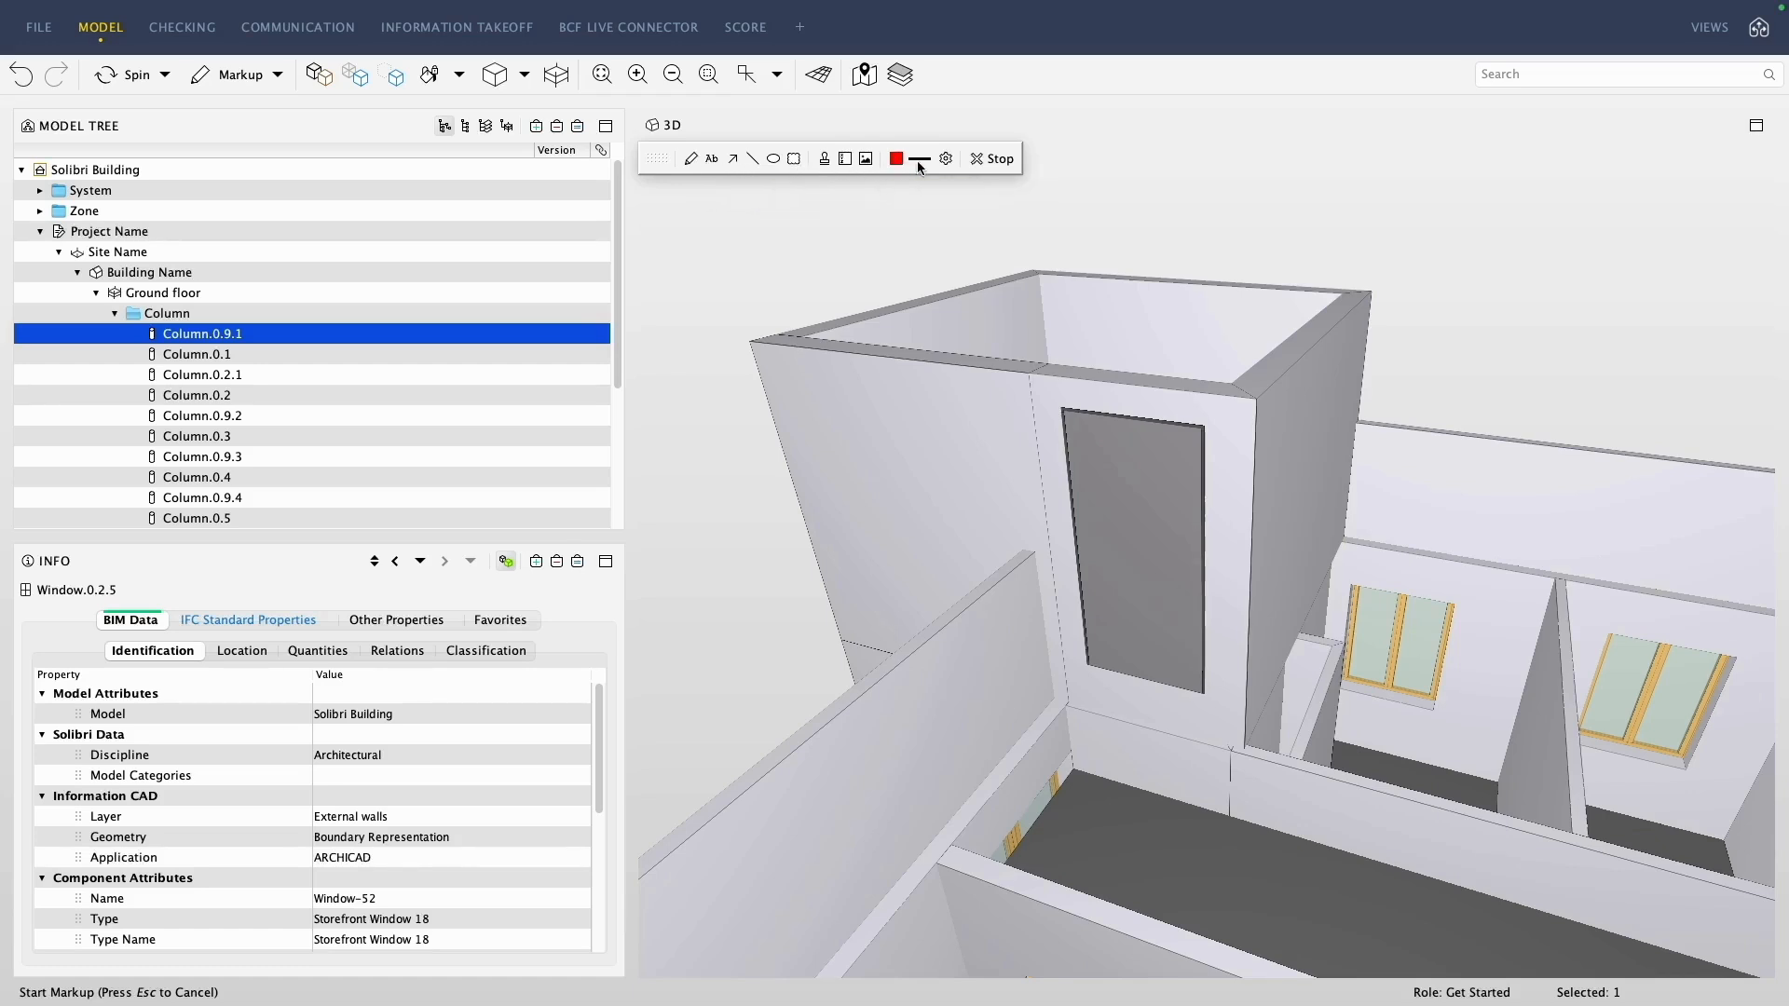
left_click(946, 158)
left_click(1131, 741)
left_click_drag(892, 428, 1241, 701)
Add the markup text "door" inside the red cloud on the stair tower.
left_click(712, 158)
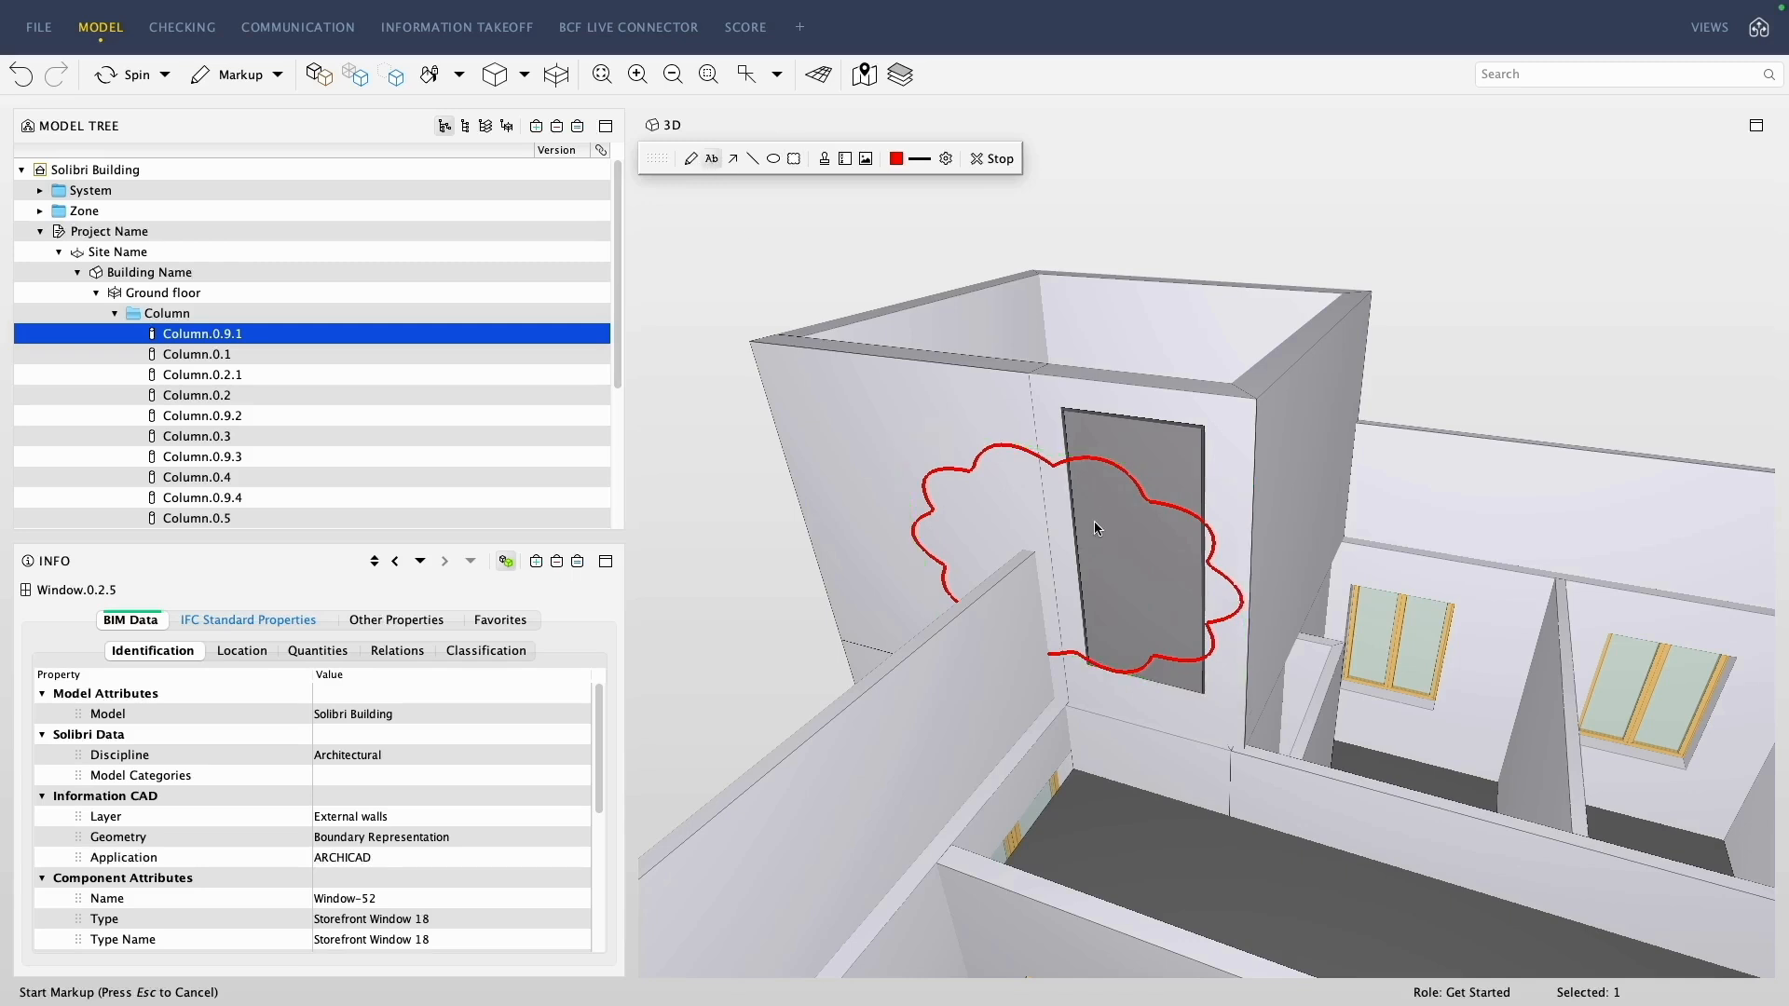
left_click(1093, 522)
double_click(1189, 571)
type("door")
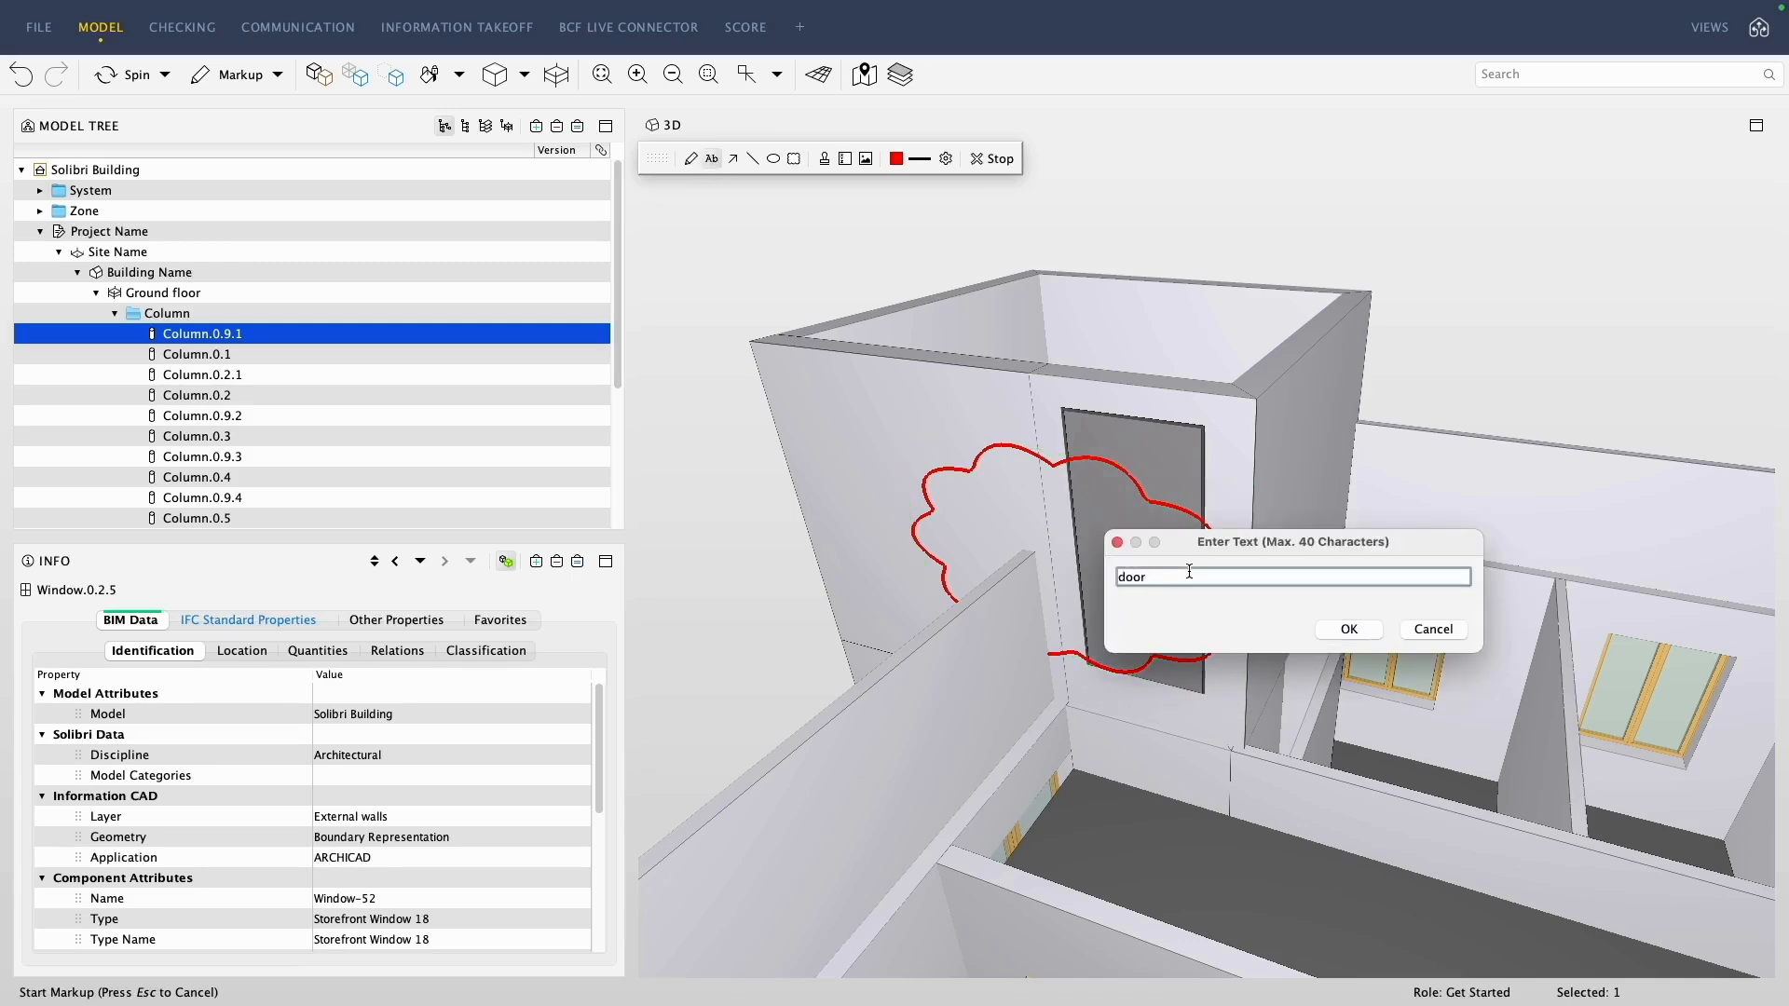
left_click(1349, 631)
left_click_drag(1118, 536, 1194, 587)
Tag the stair tower's side wall with a markup label giving its component name and type.
left_click(1440, 497)
left_click_drag(1439, 496, 1241, 481)
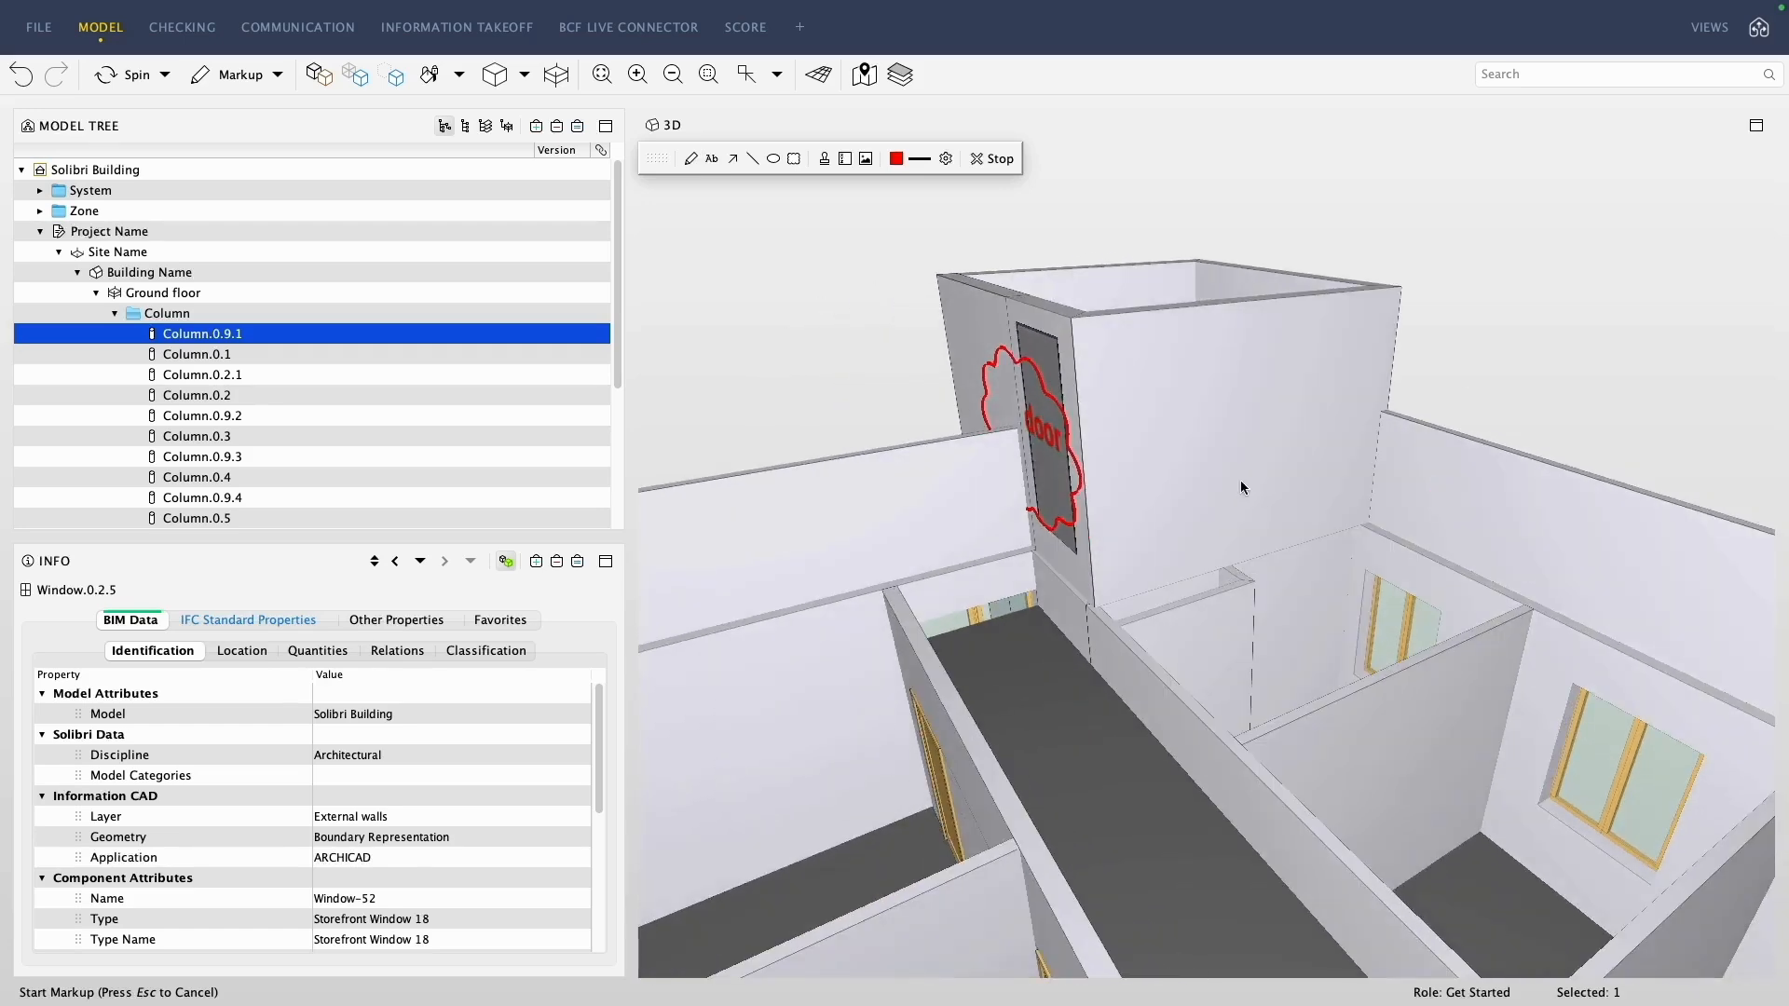
left_click(823, 160)
scroll(1234, 464, "up", 3)
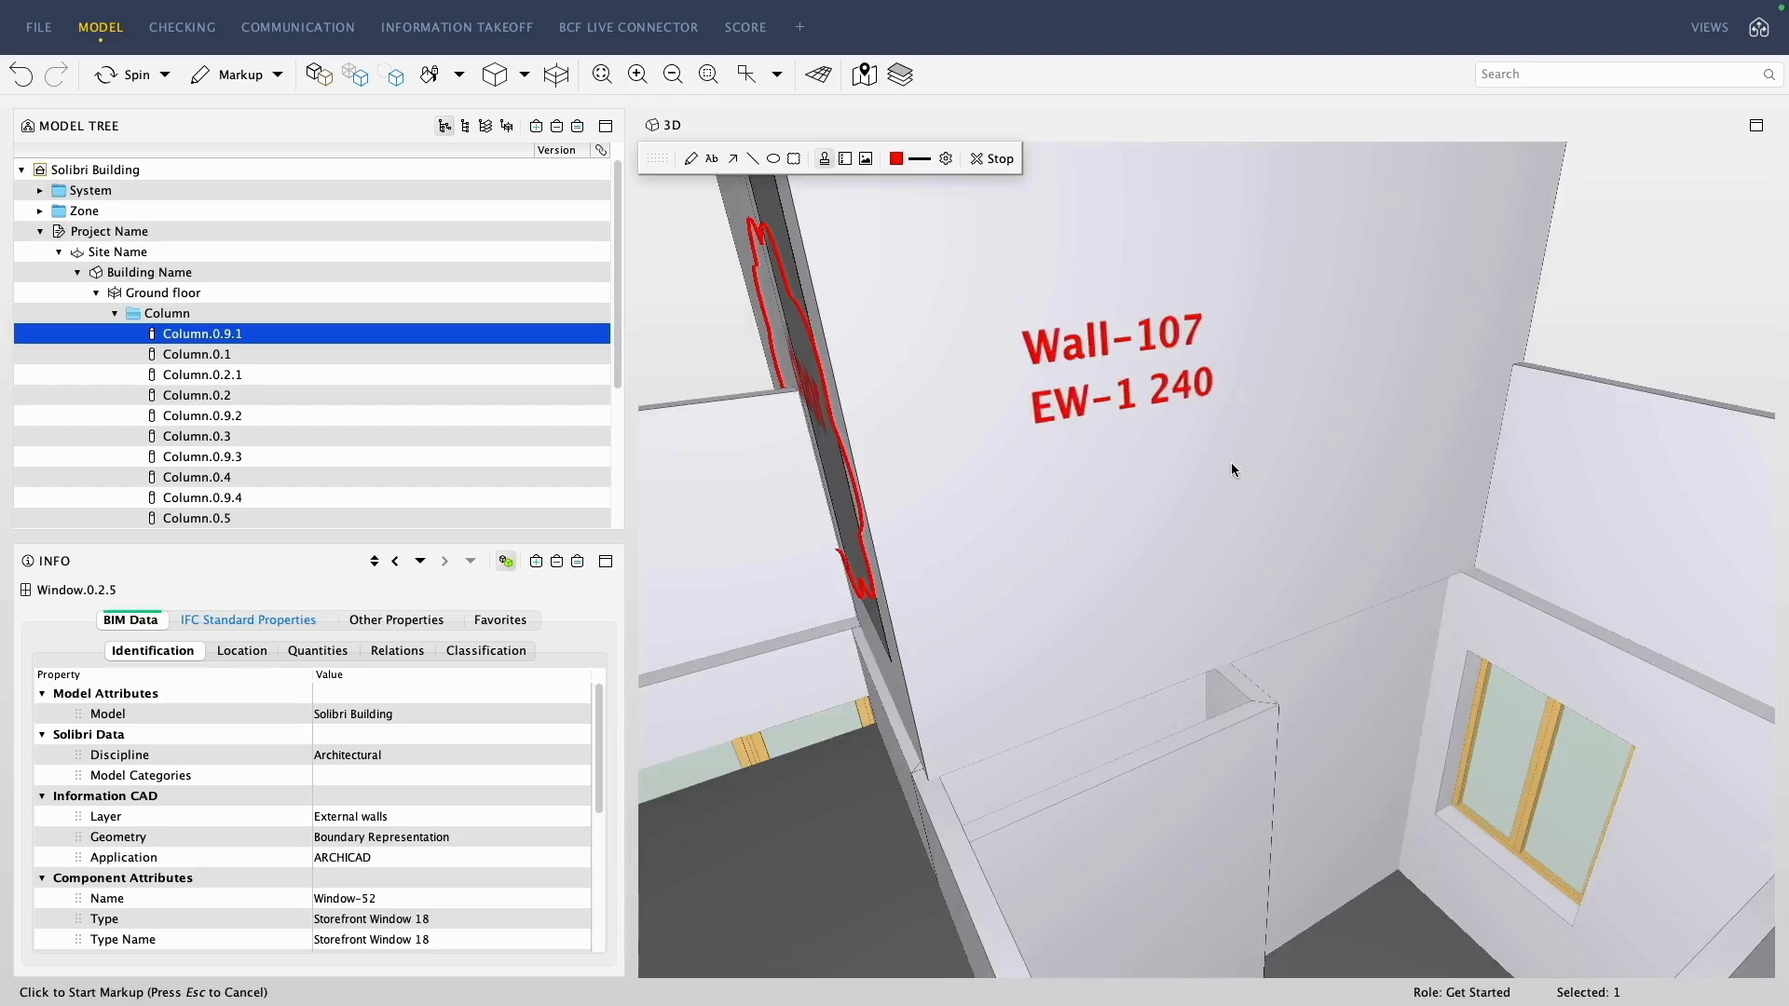
scroll(1233, 464, "down", 2)
left_click_drag(859, 325, 1211, 391)
scroll(1081, 521, "down", 5)
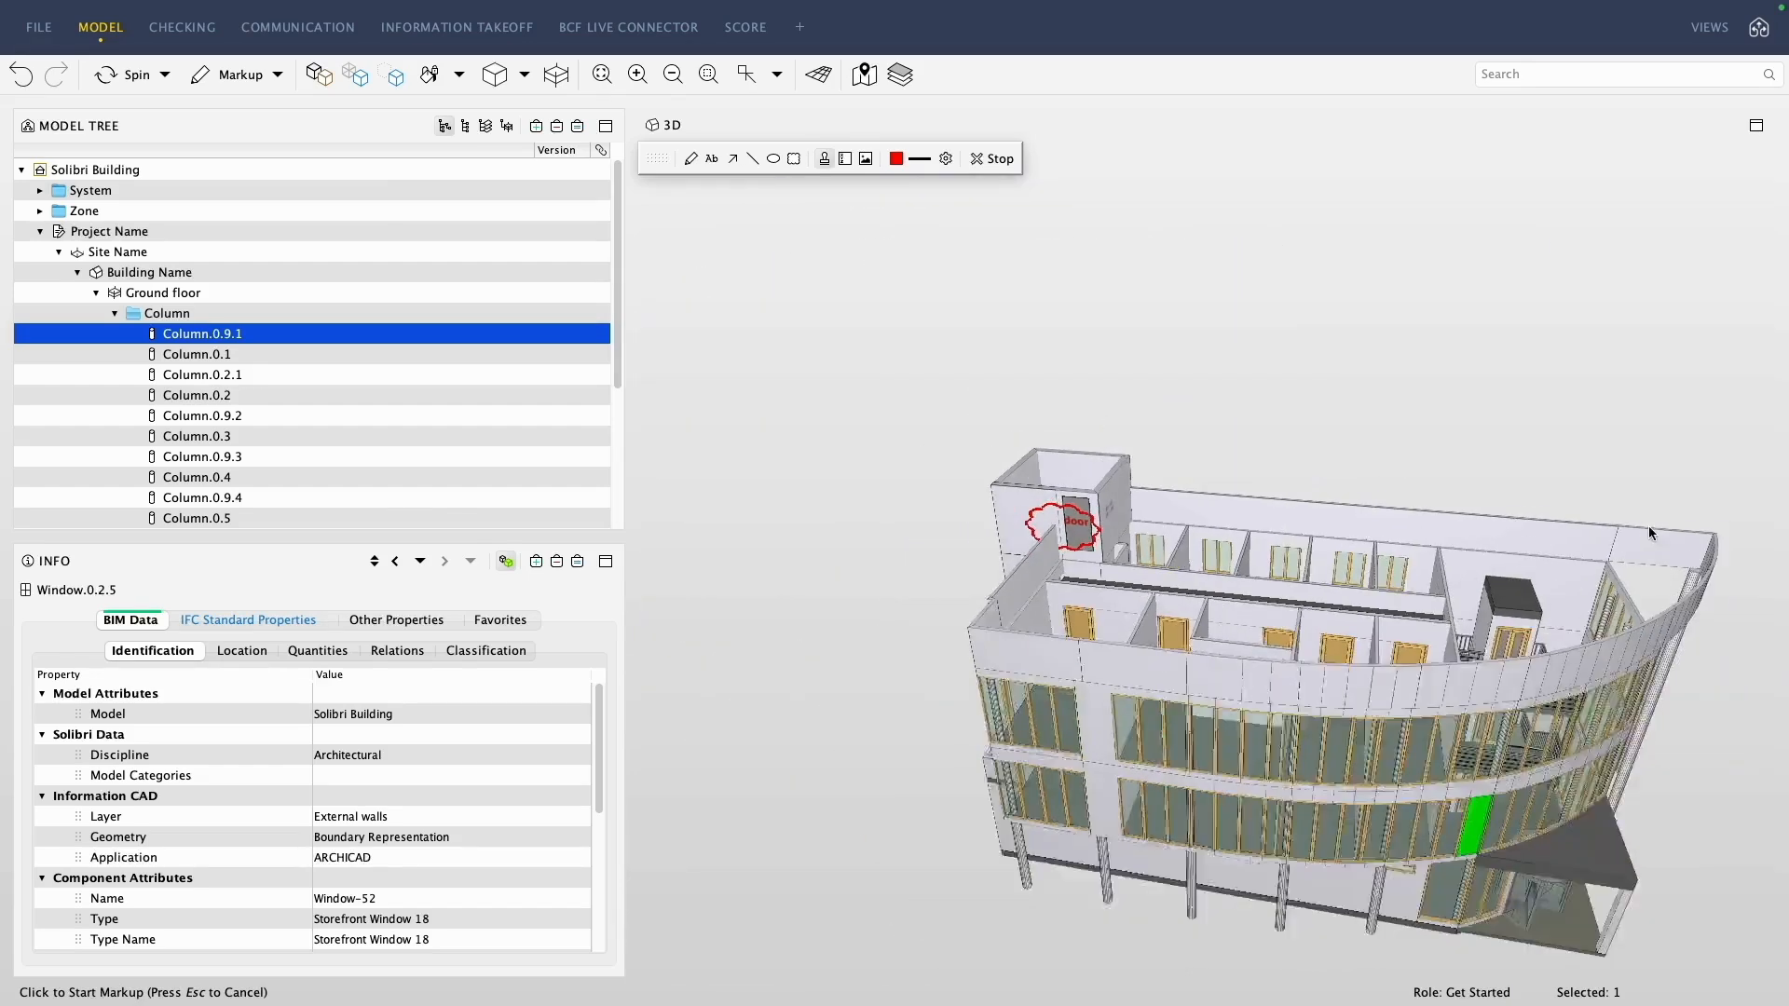
left_click_drag(1648, 526, 1528, 487)
Activate the Dimension tool and dimension the top edge of the stair tower's tagged side wall from corner to corner.
left_click(278, 74)
left_click(330, 226)
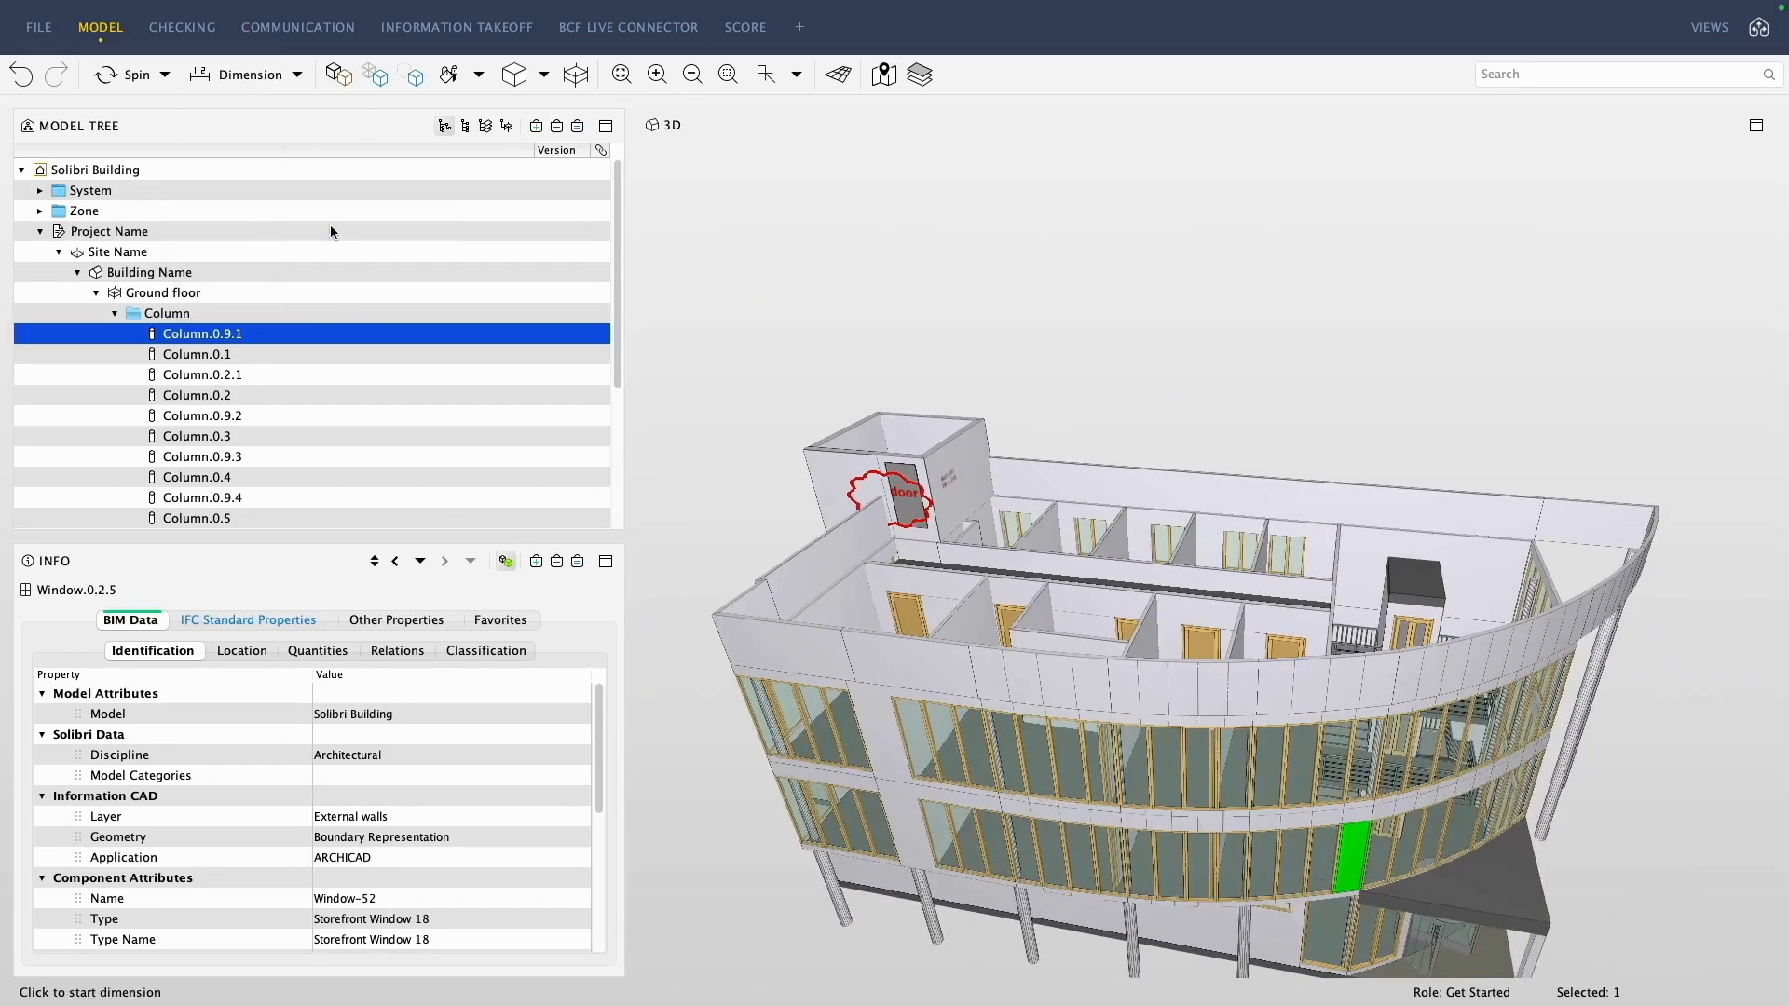
scroll(971, 477, "up", 5)
left_click(728, 382)
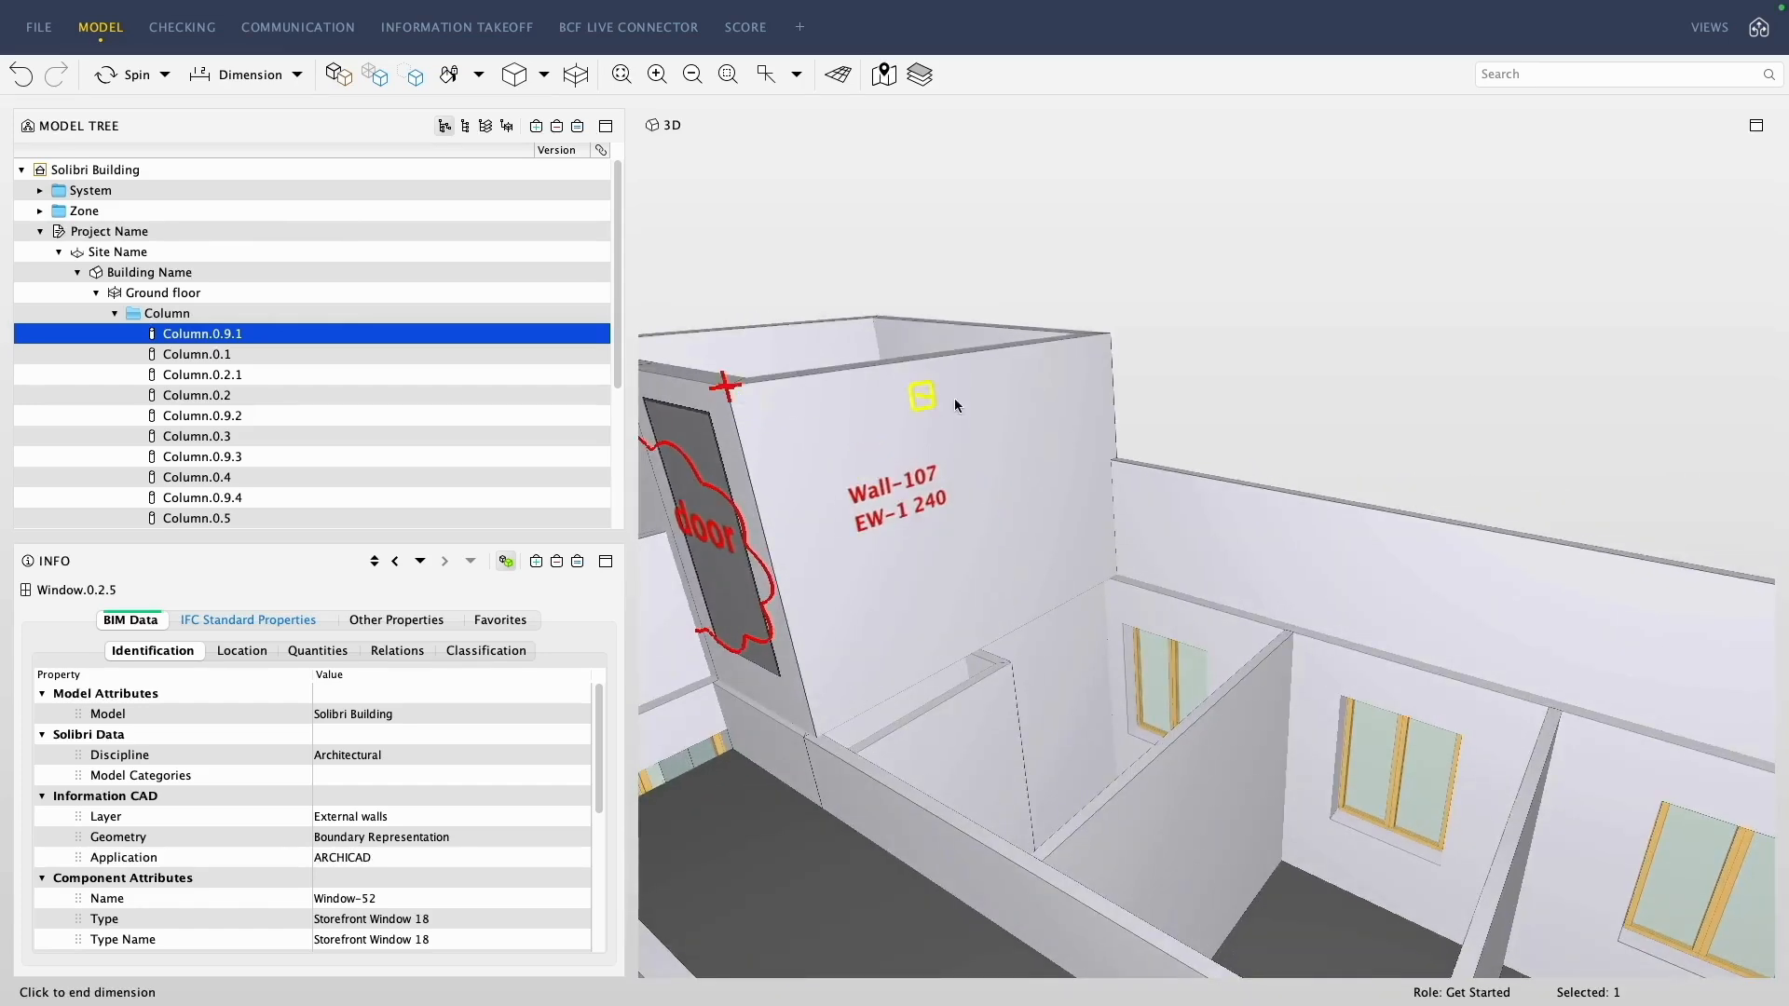
left_click(1108, 333)
Dimension the parapet's height vertically at the corner where it meets the stair tower.
scroll(1067, 375, "up", 3)
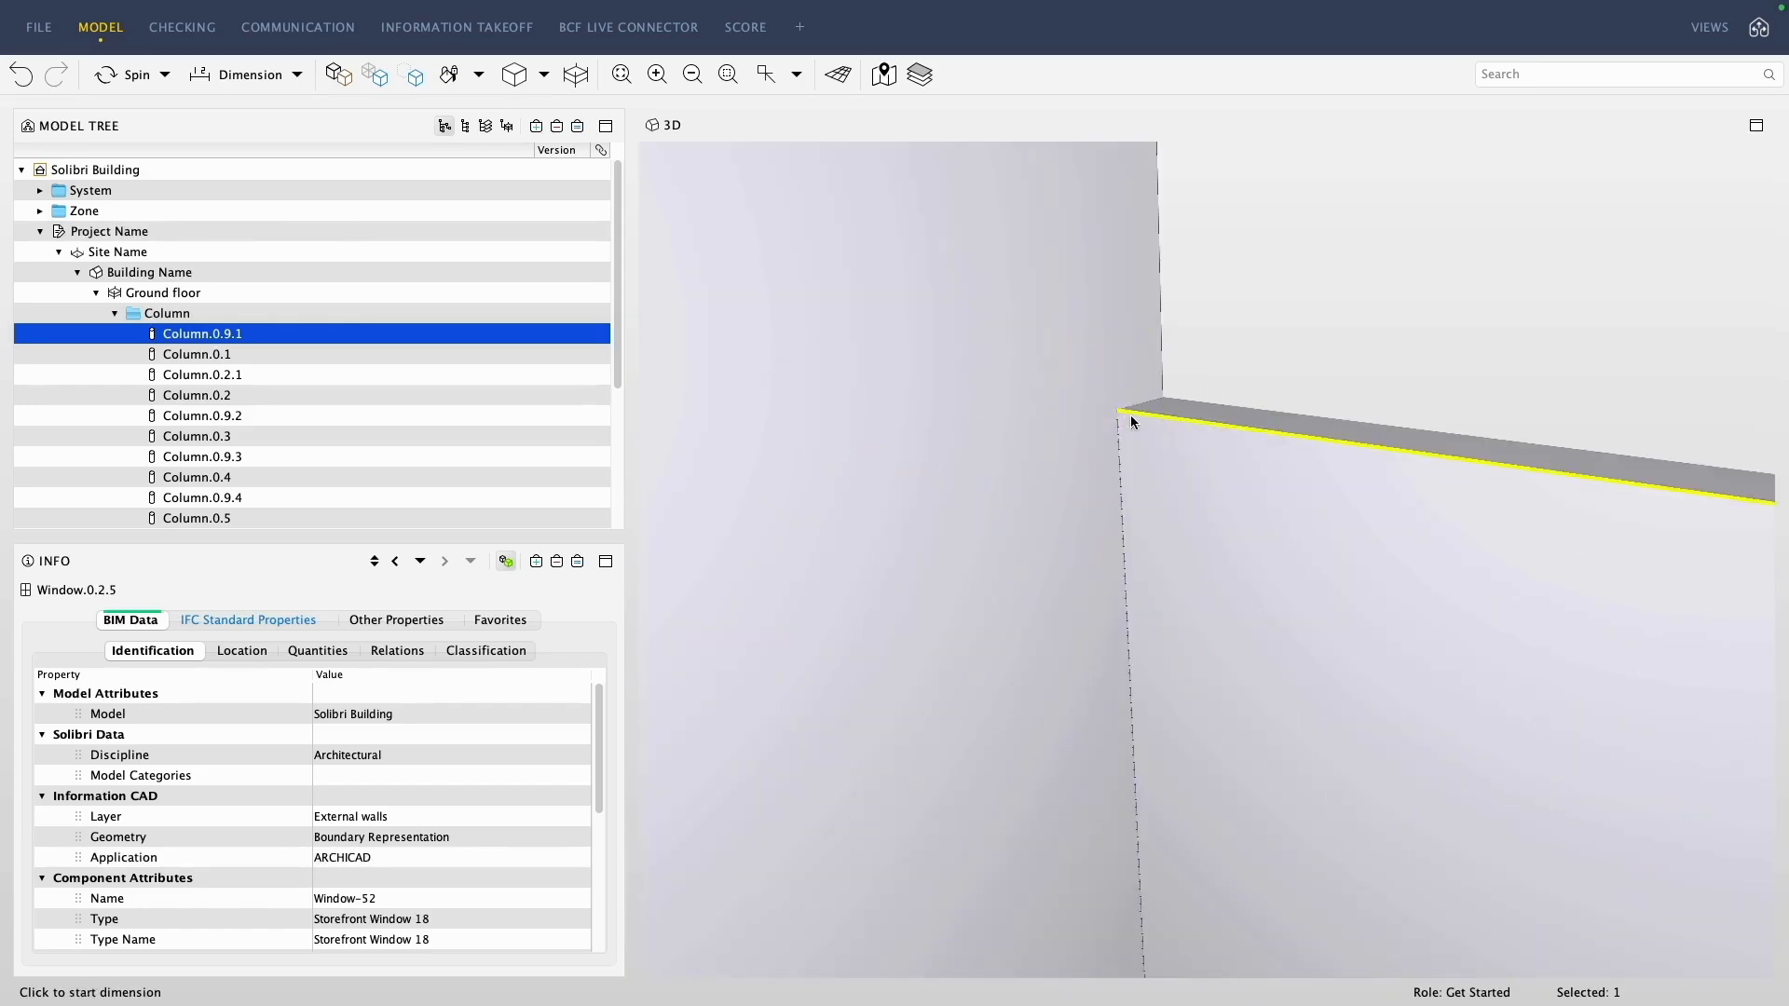
left_click(1130, 412)
scroll(1108, 516, "up", 3)
left_click(1123, 605)
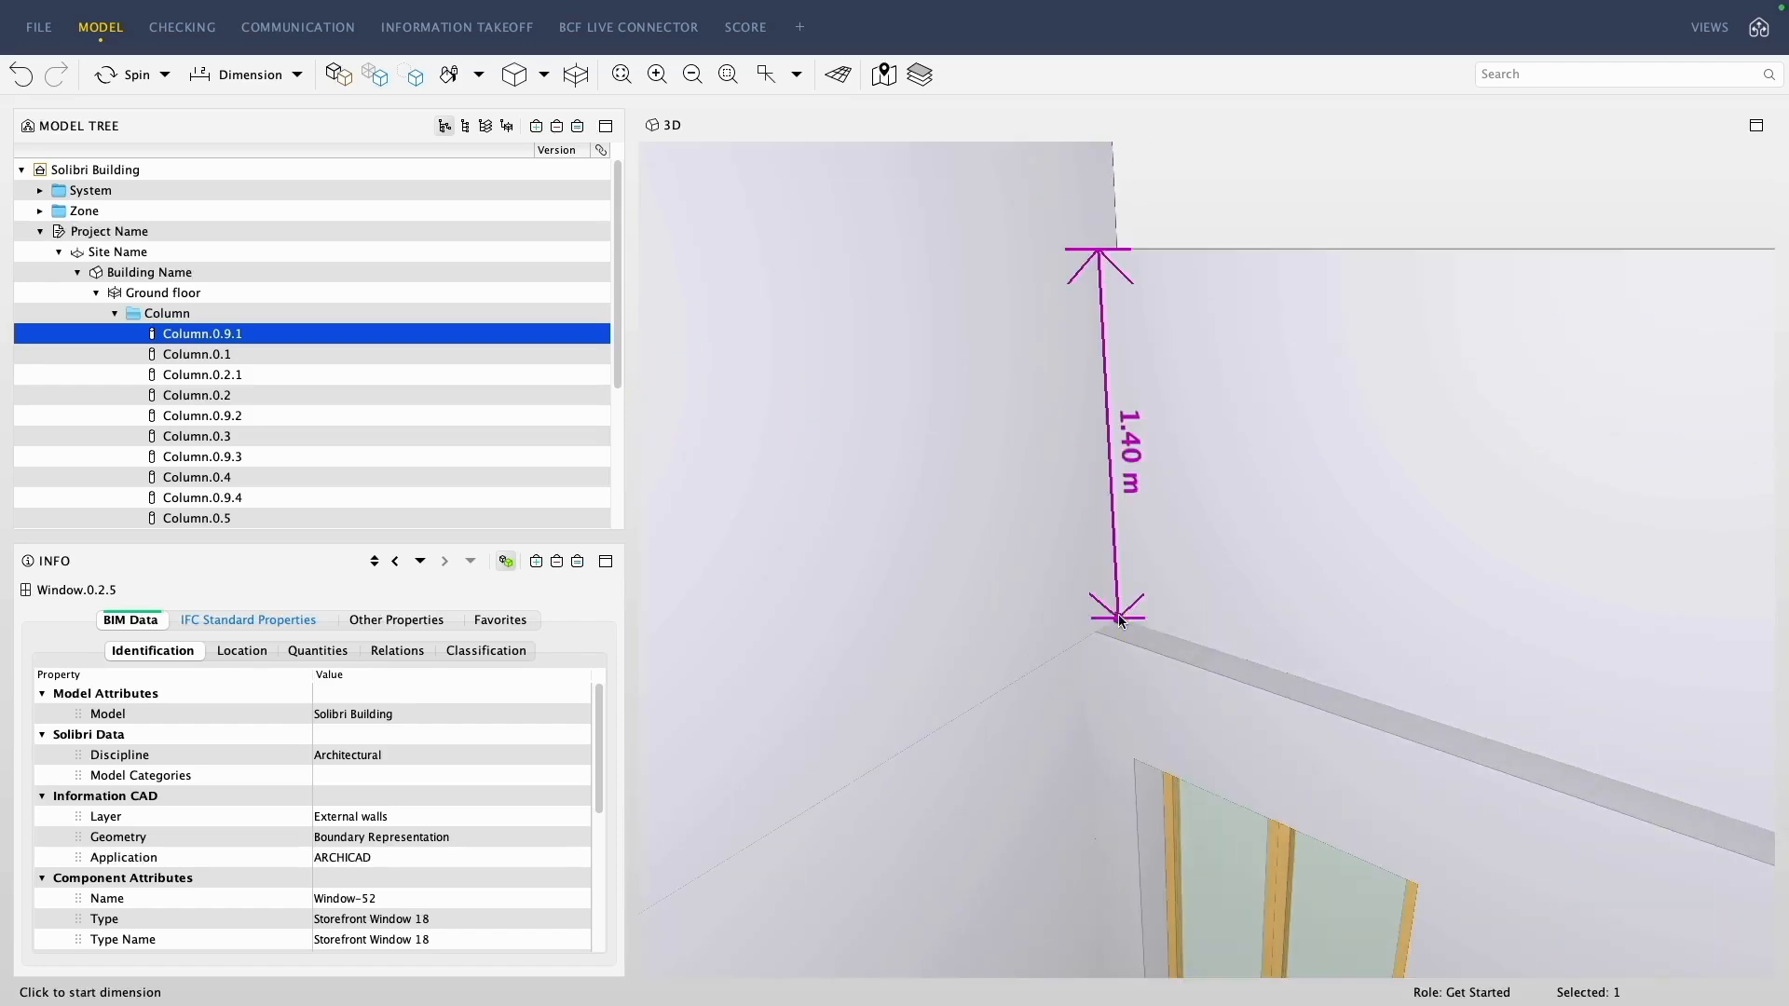
scroll(1155, 596, "down", 4)
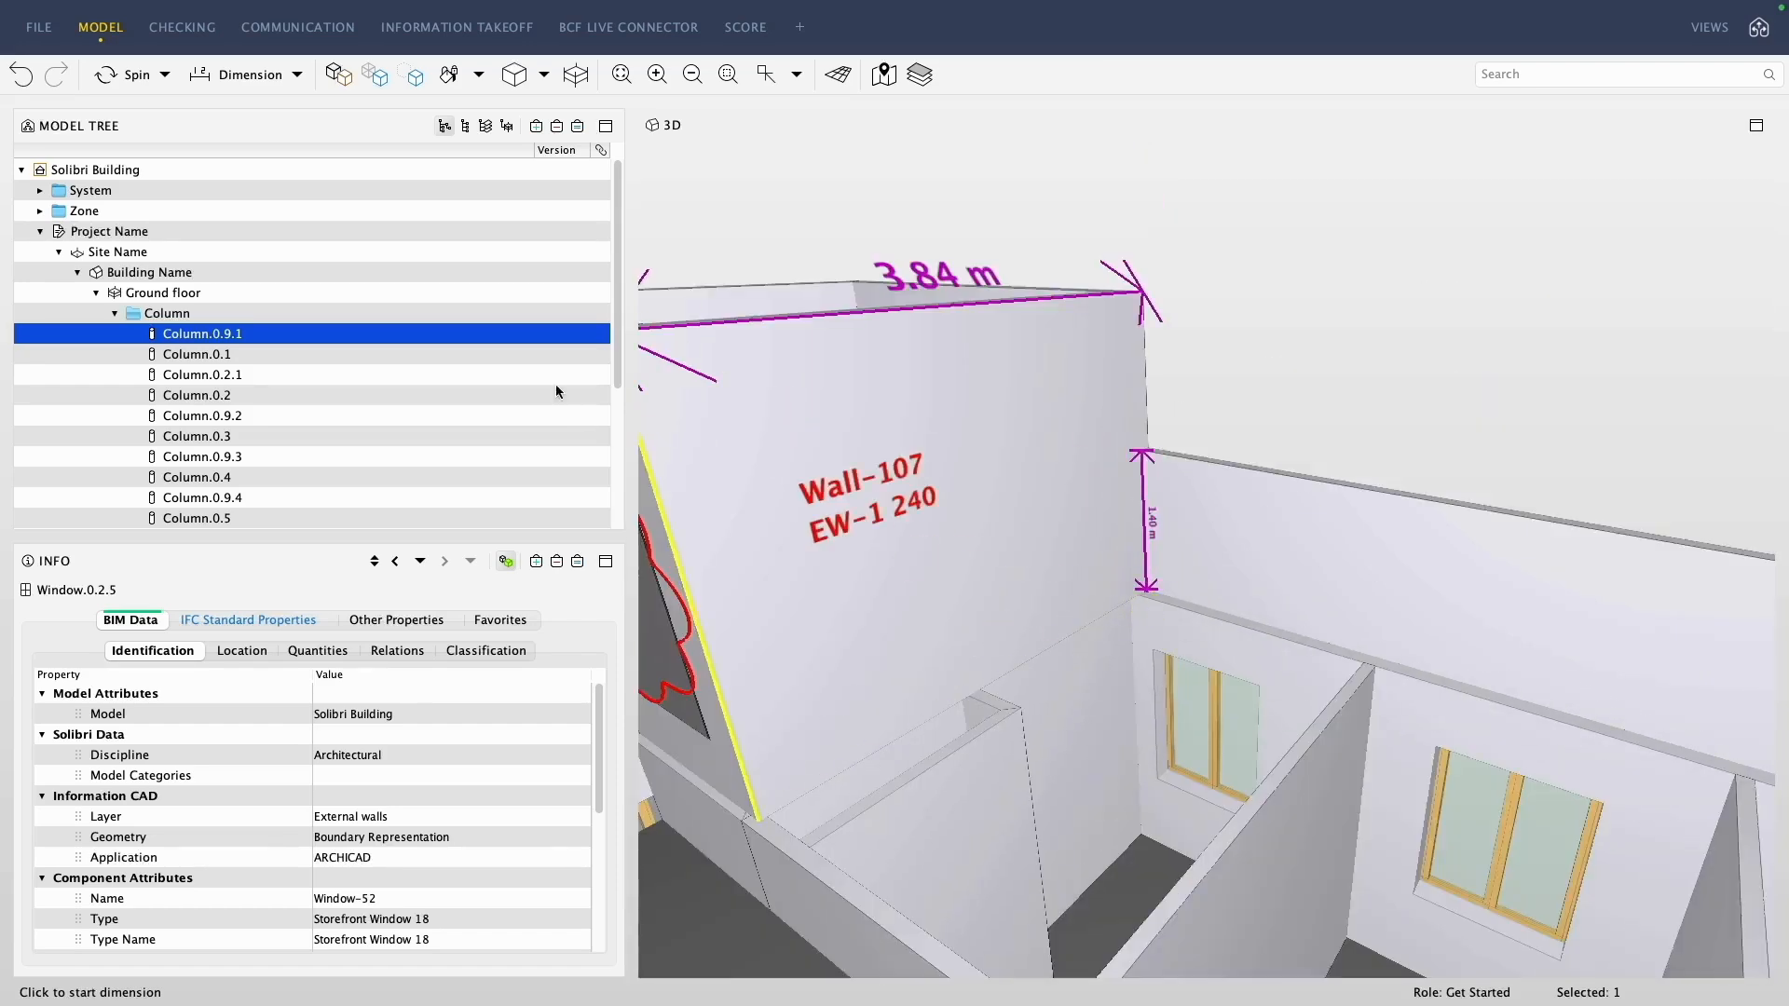
Create section planes with the Sectioning tool and move them into the building to expose the rooms and stairs behind the glazed facade.
left_click(297, 74)
left_click(280, 260)
left_click(1477, 622)
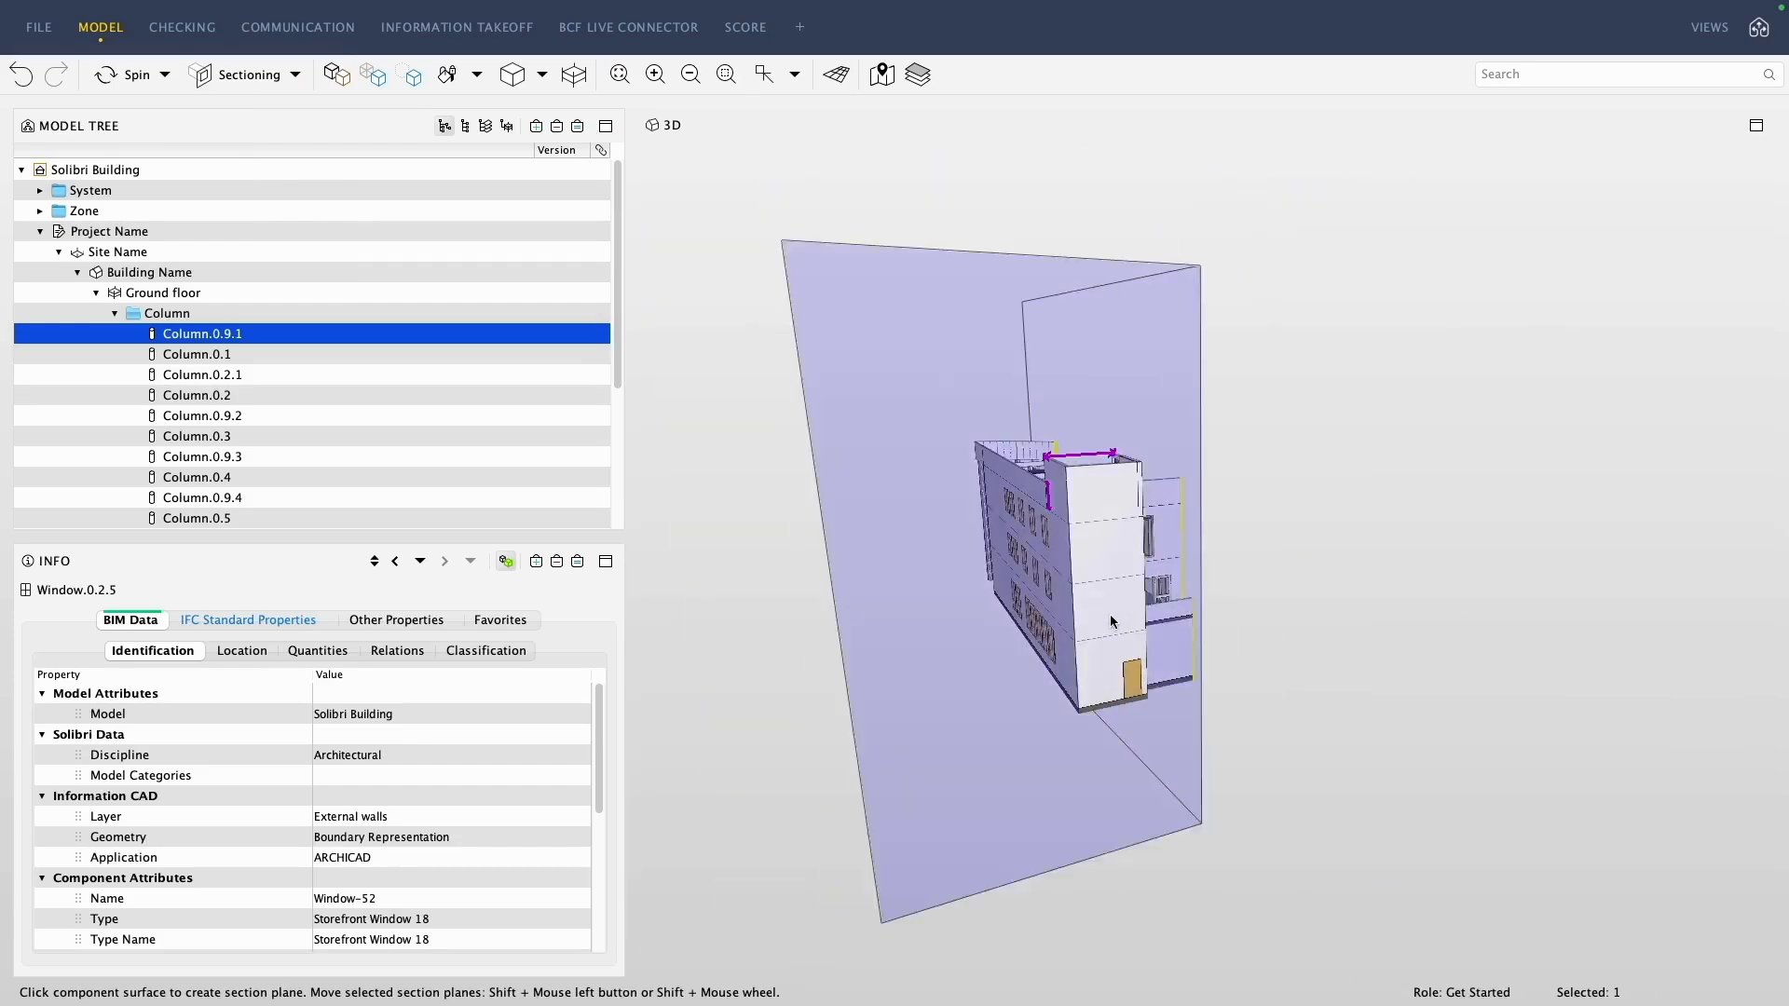
left_click_drag(1110, 622, 1351, 521, "shift")
scroll(1026, 725, "up", 3)
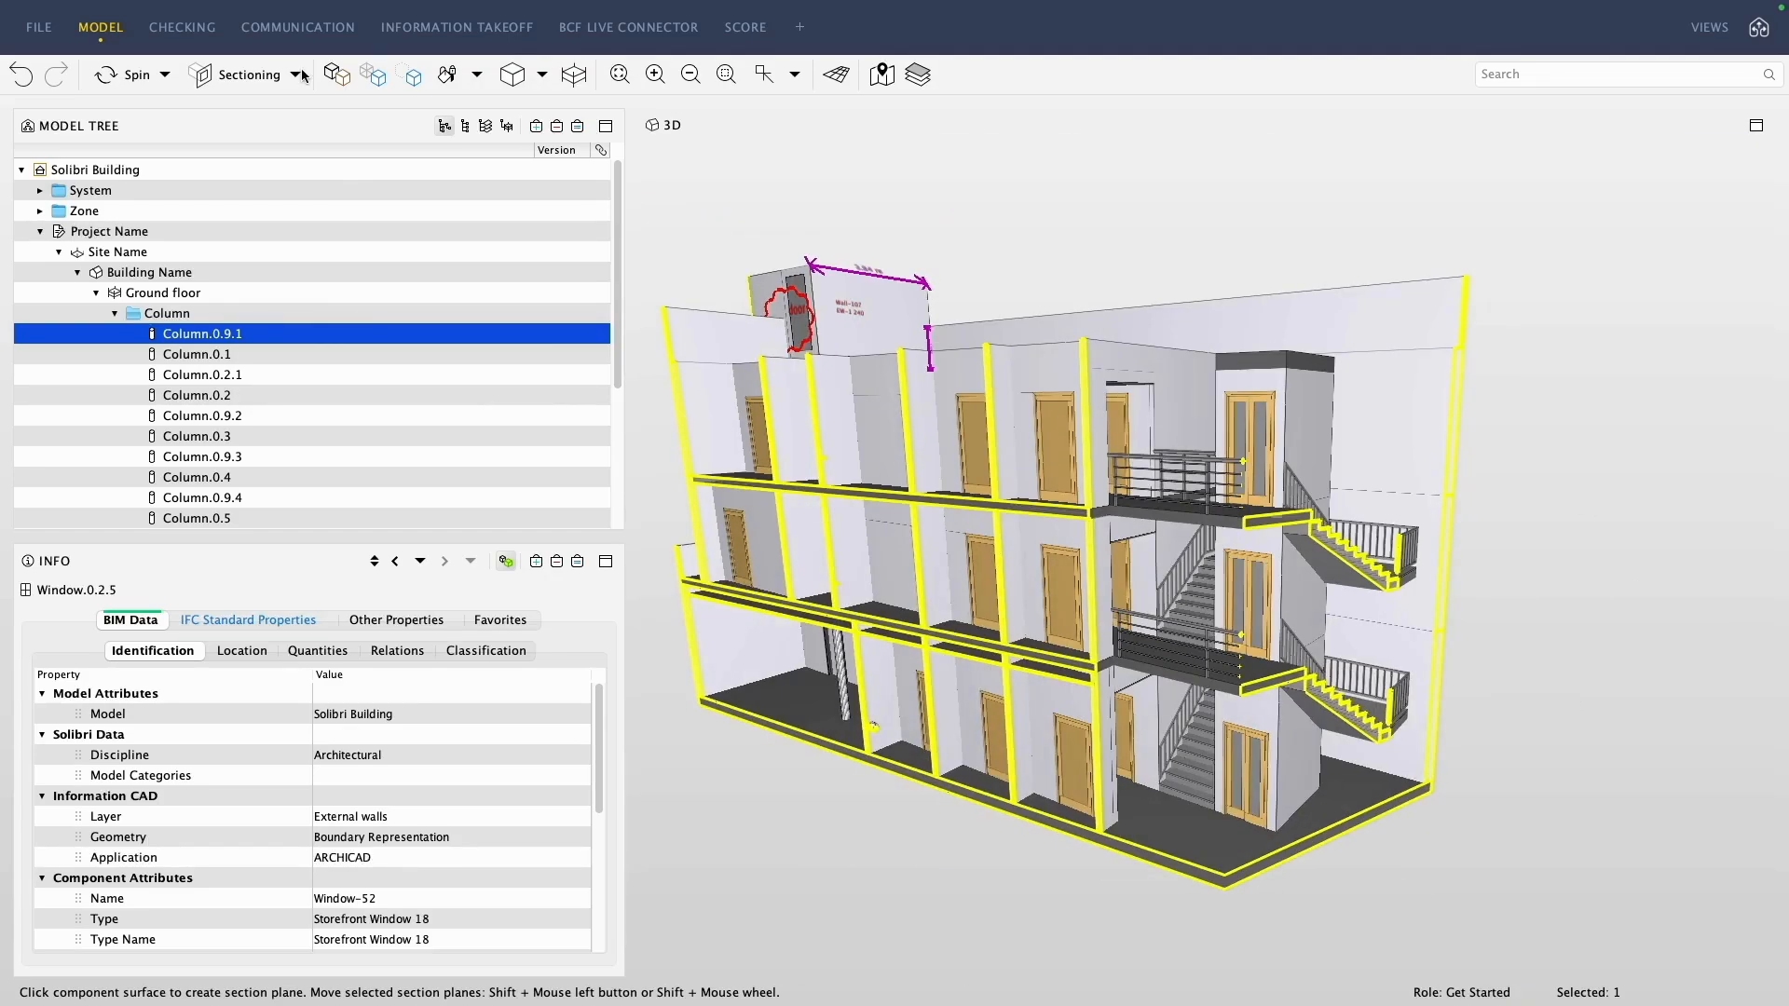
Make the top floor's dark corridor slab and an adjacent room door transparent with the Transparent tool.
left_click(295, 74)
left_click(244, 296)
left_click_drag(708, 312, 1017, 378)
scroll(1017, 379, "up", 3)
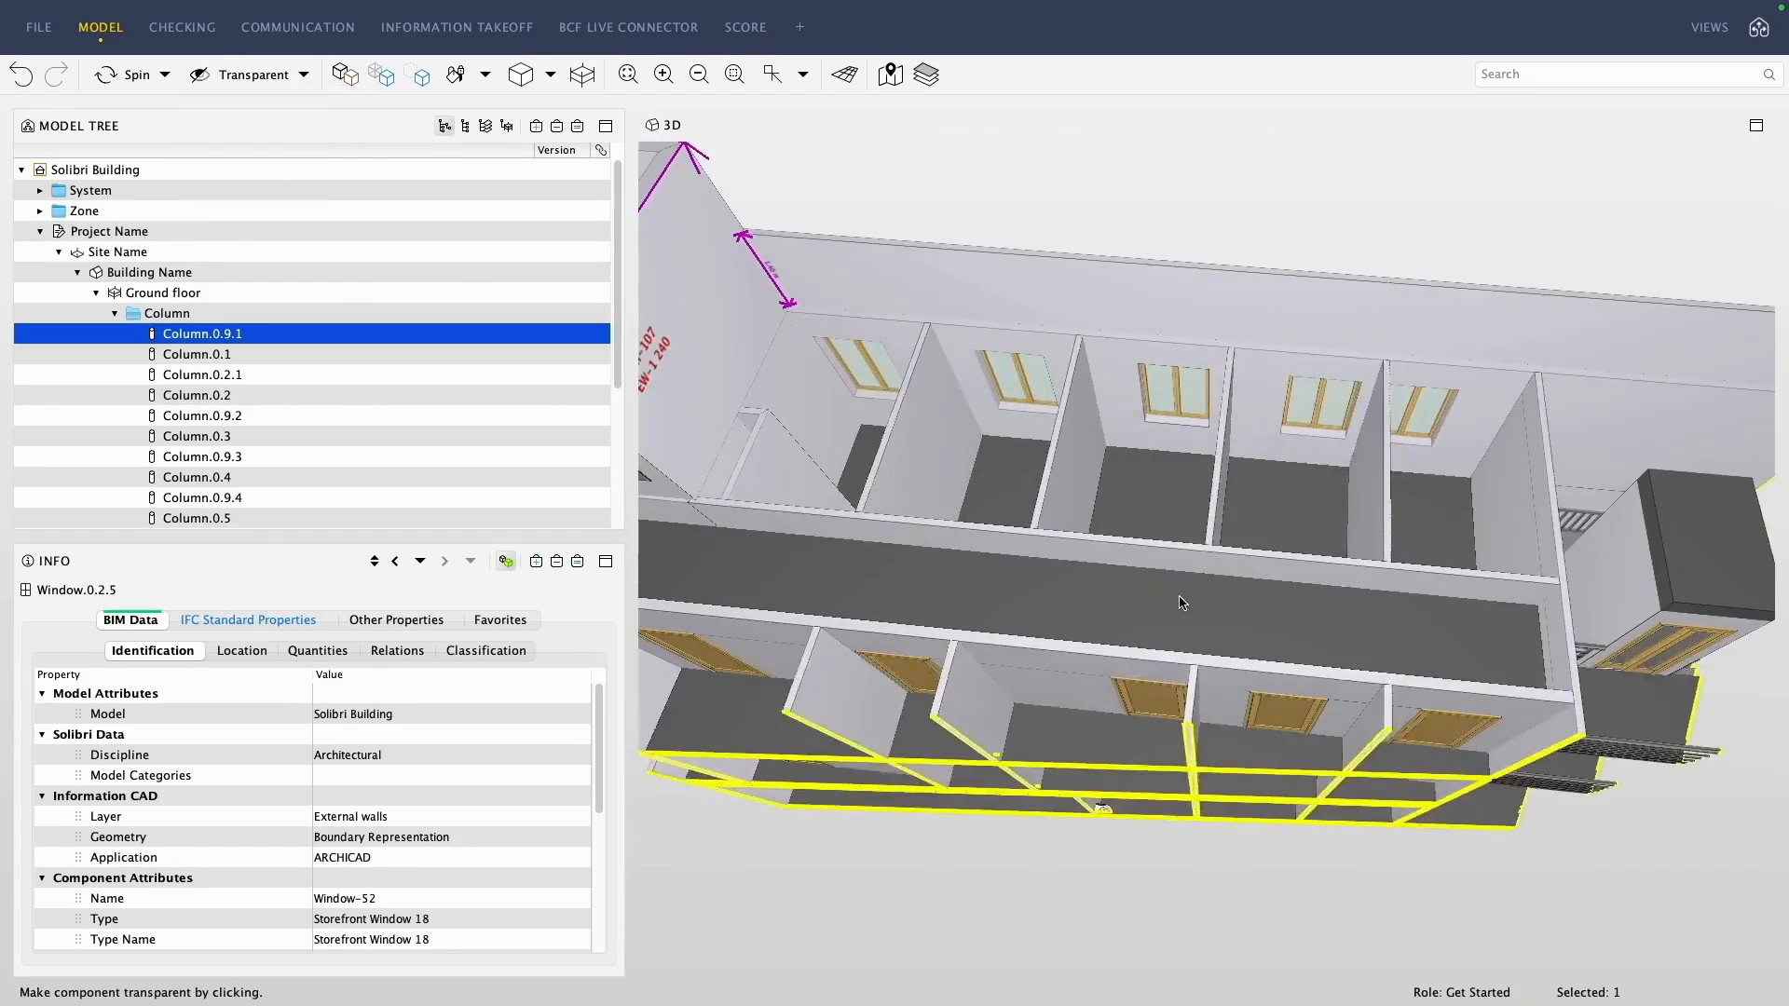
left_click(1181, 603)
left_click_drag(1264, 723, 1164, 473)
scroll(885, 488, "down", 5)
scroll(1118, 559, "up", 4)
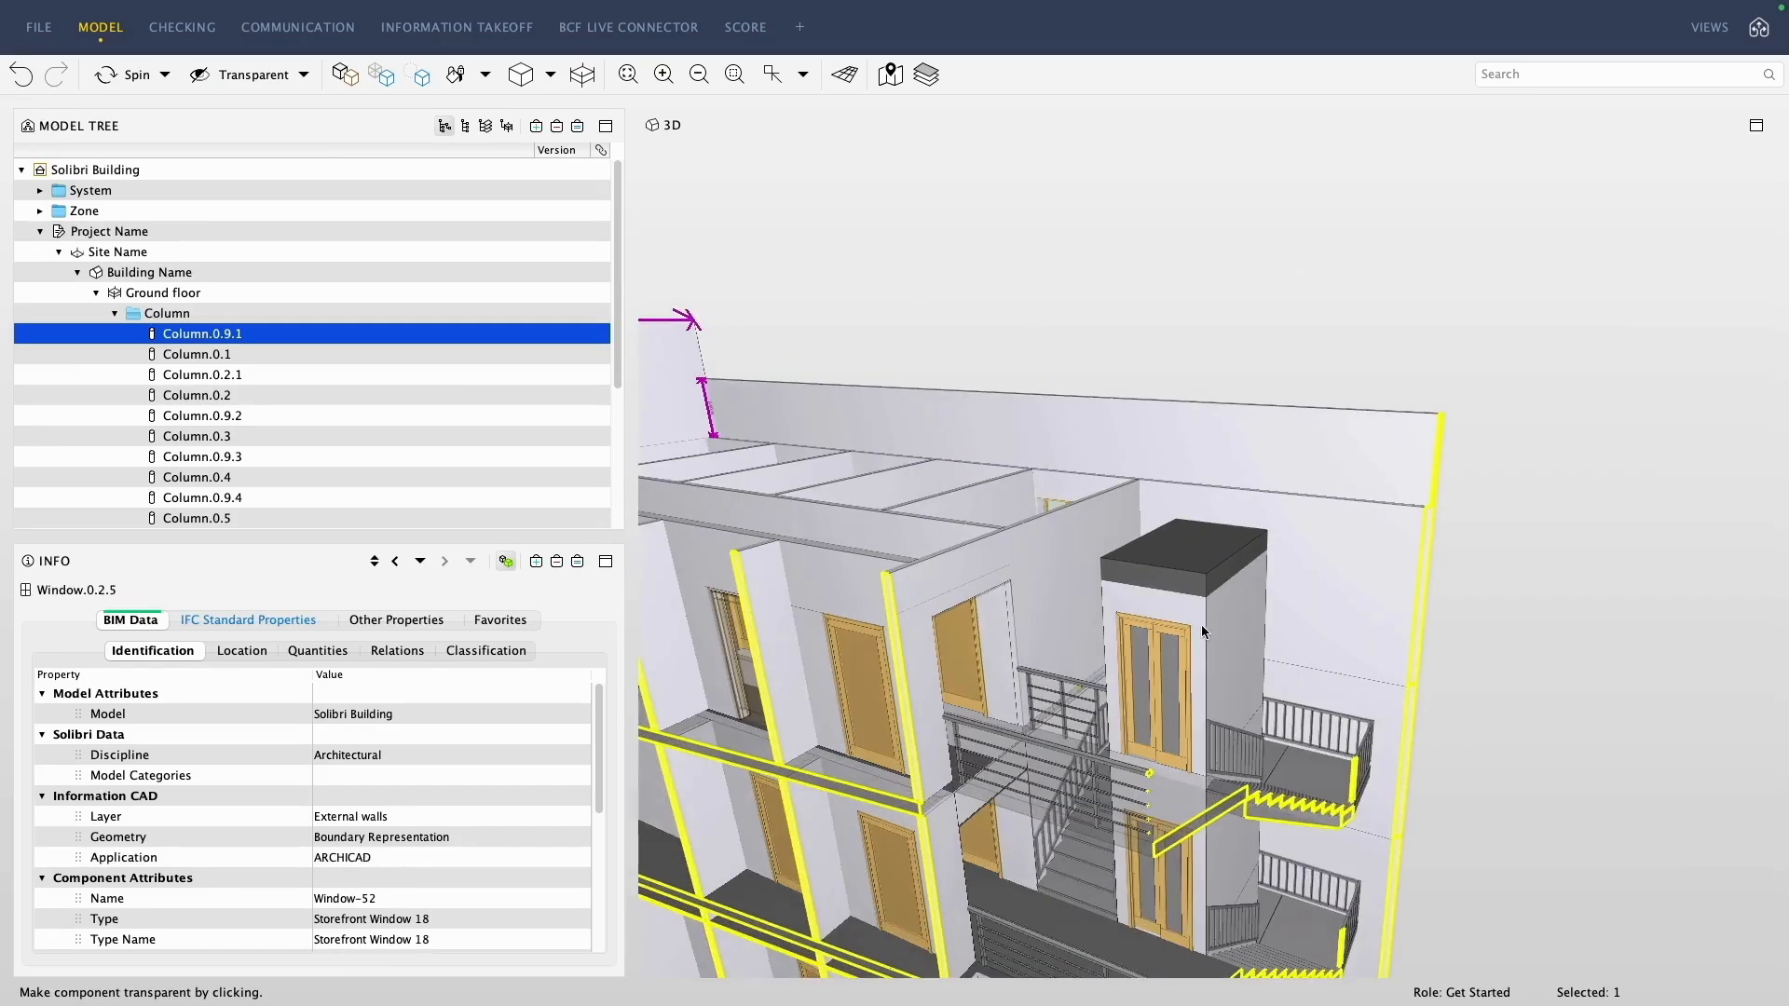
Restore the complete building display, clearing the section, markups, dimensions and hidden components.
scroll(1250, 692, "up", 3)
left_click_drag(1236, 691, 1118, 605)
scroll(1118, 606, "down", 6)
scroll(1043, 591, "up", 3)
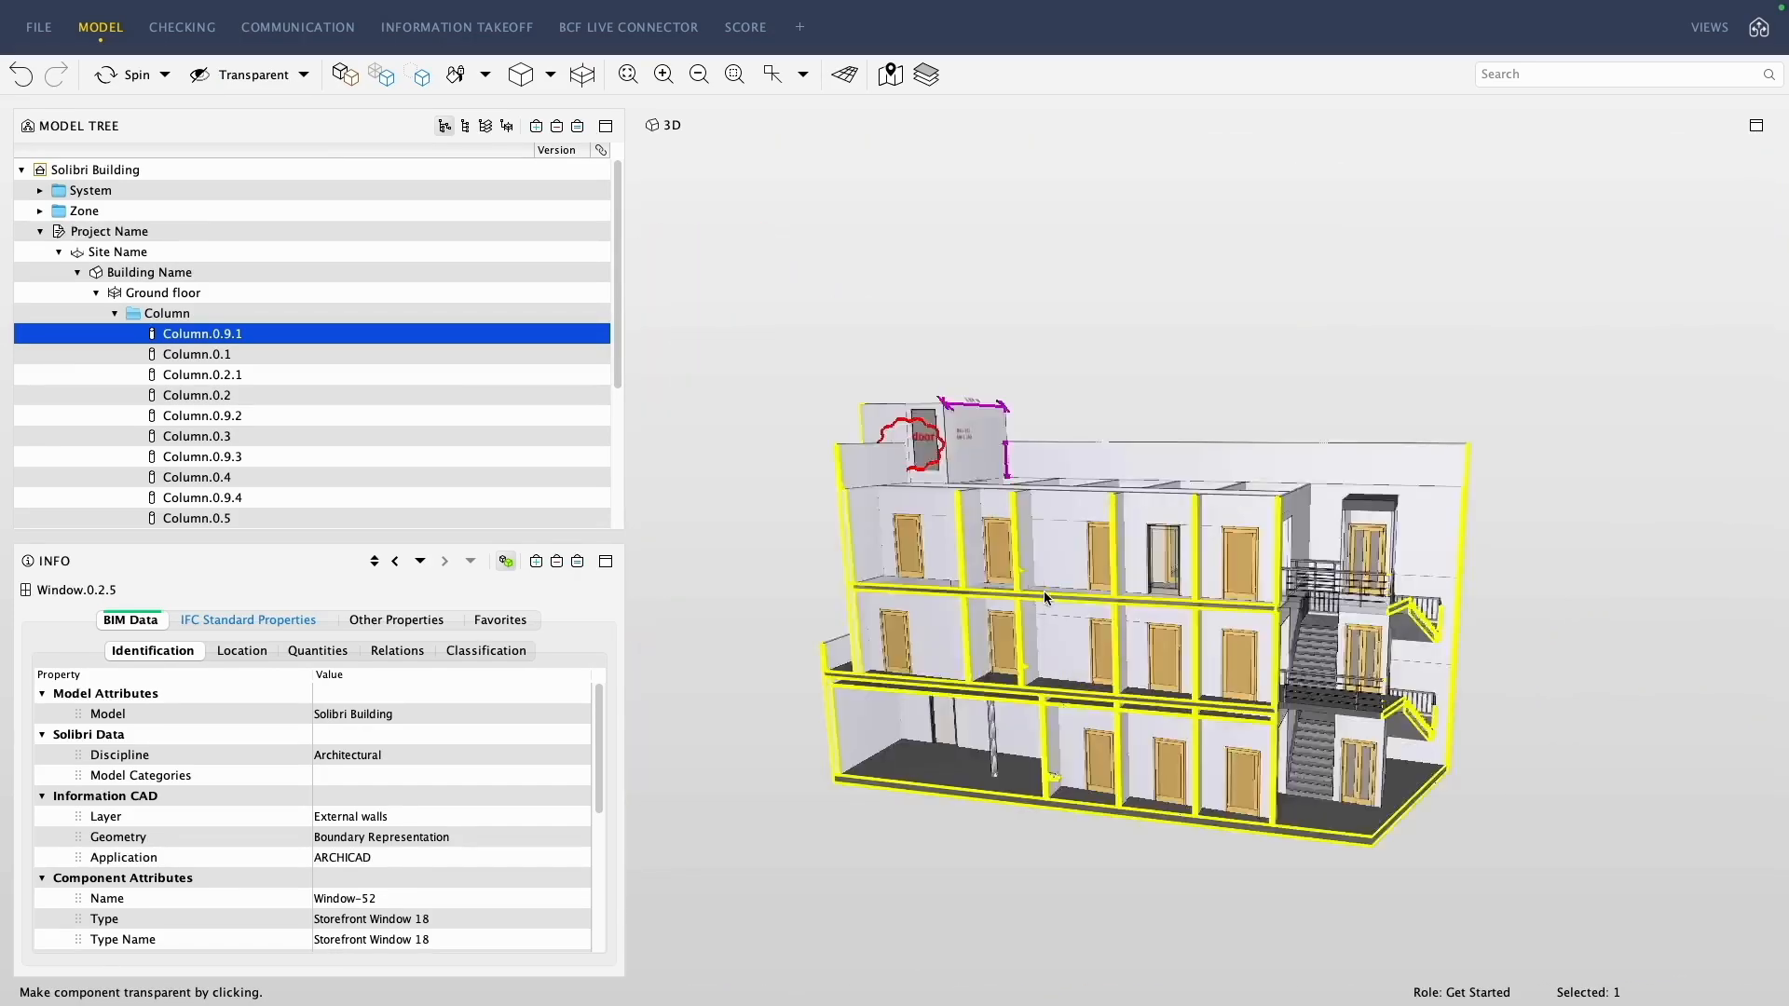
middle_click_drag(1043, 591, 945, 522)
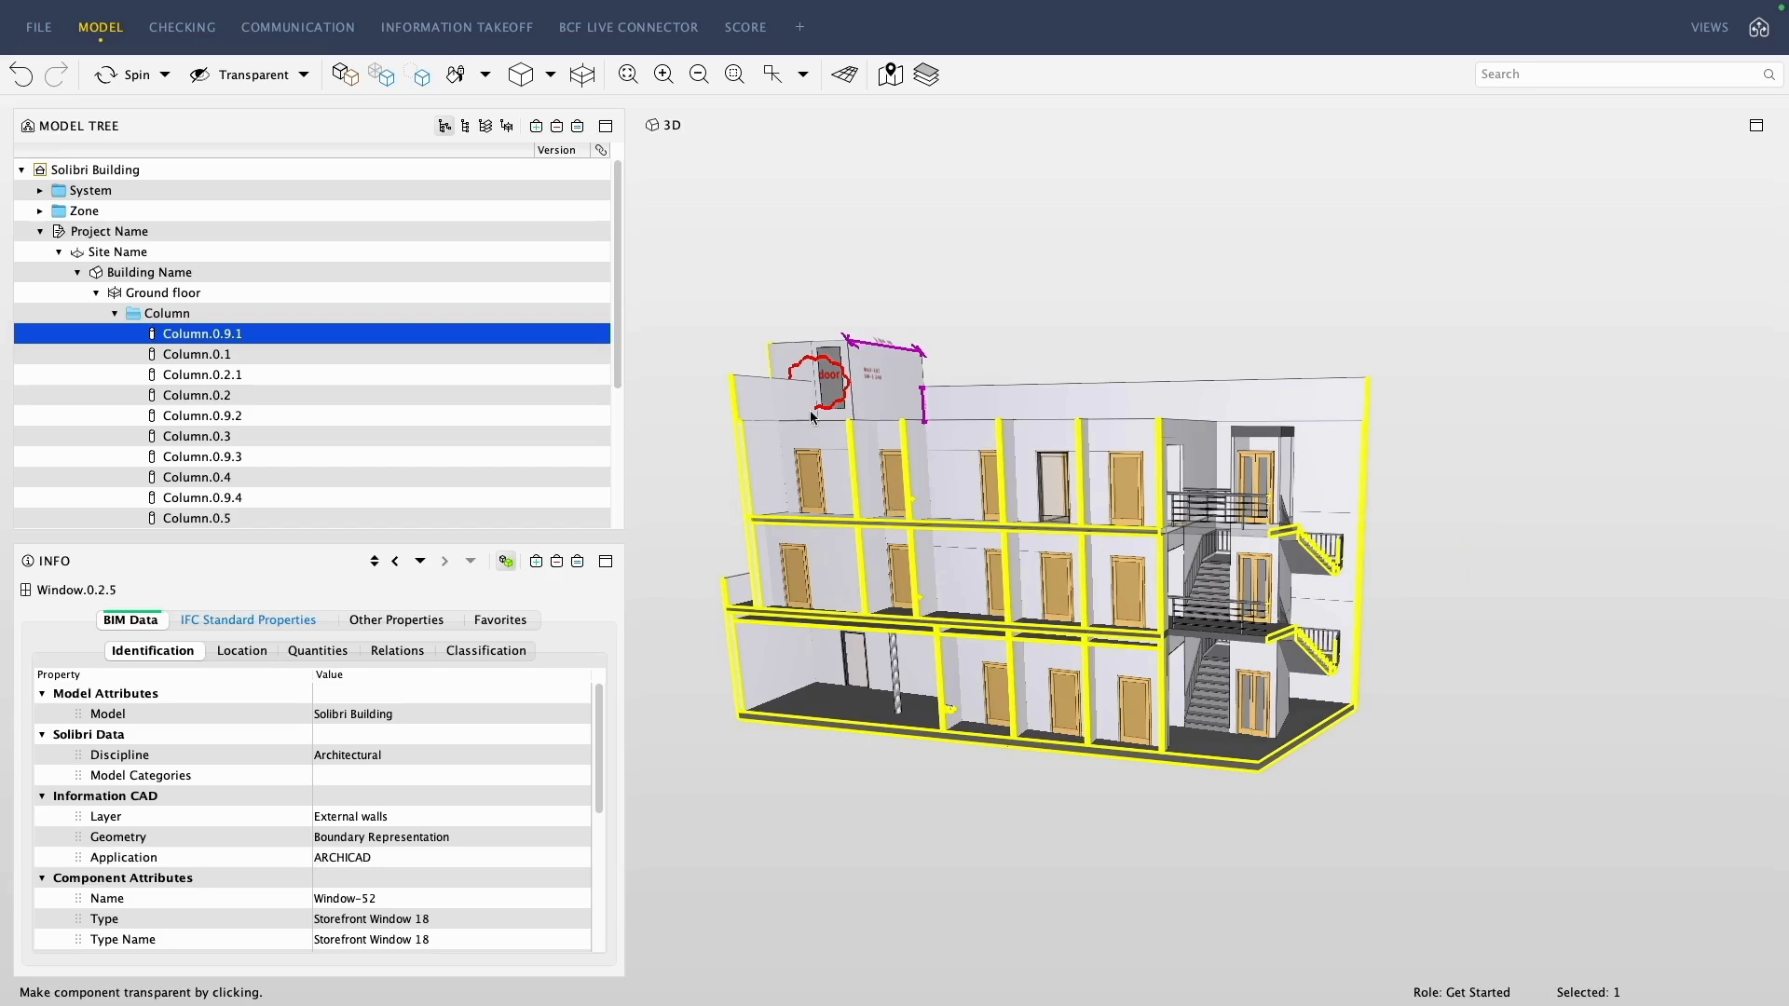
left_click(345, 75)
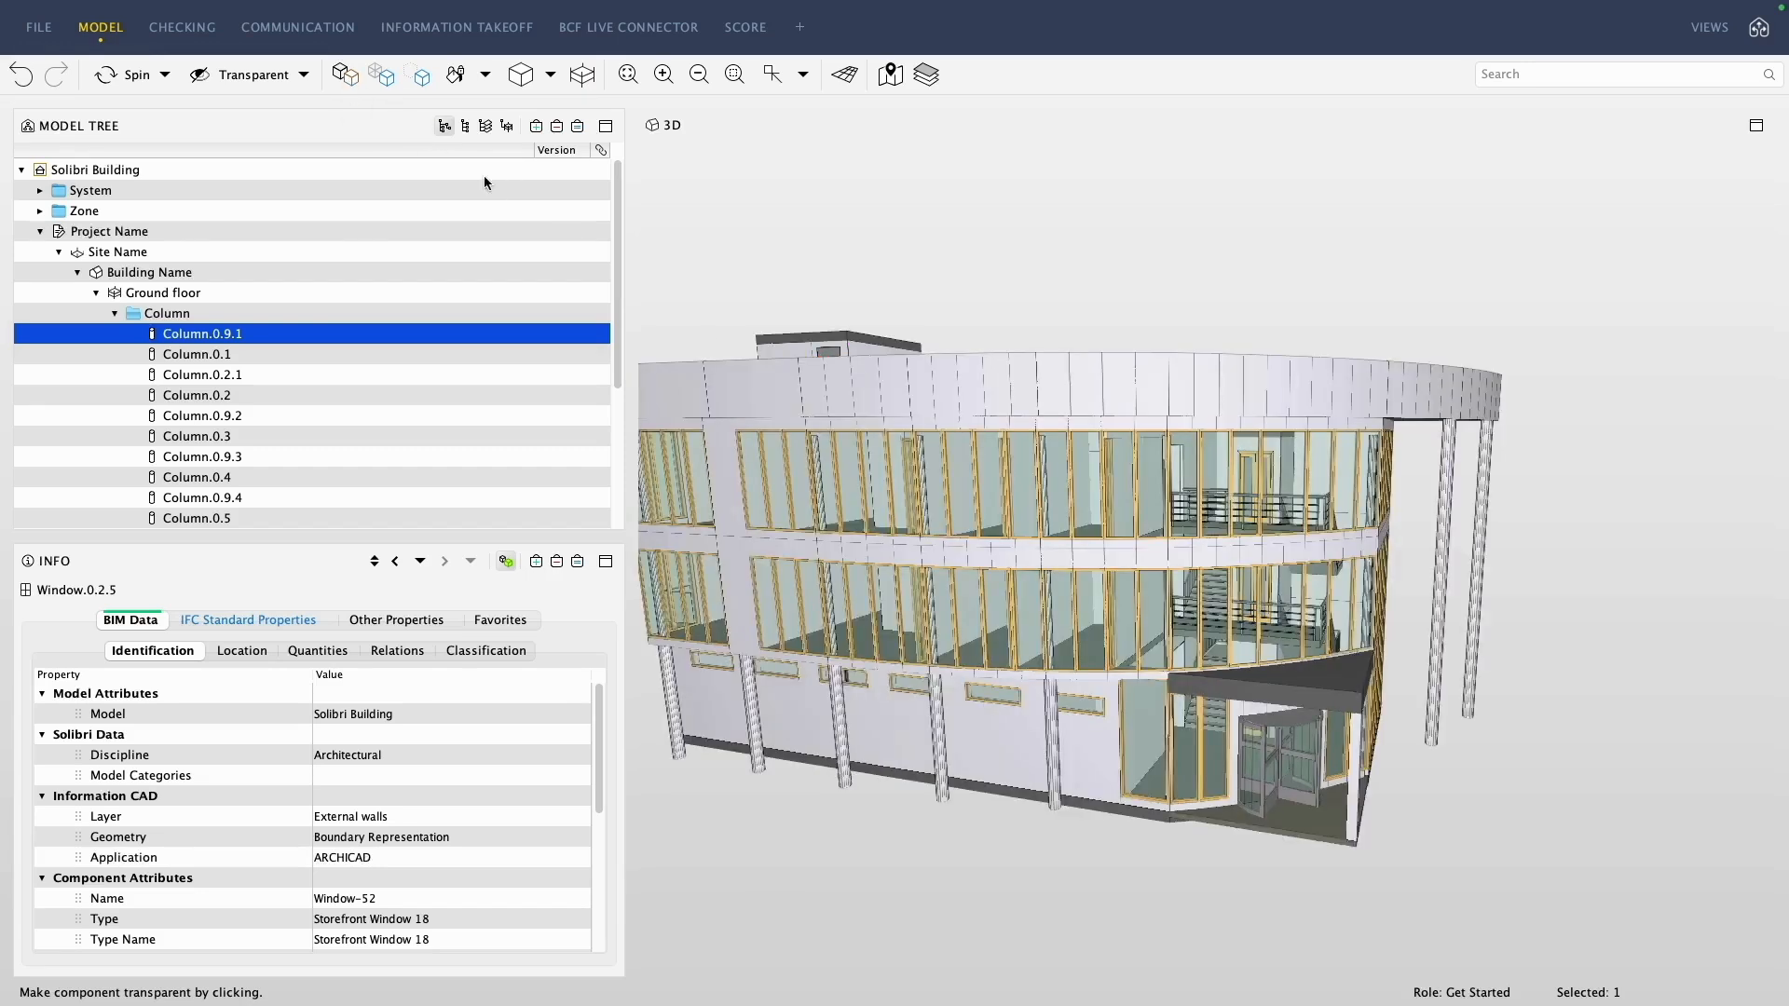
mouse_move(1092, 445)
left_mouse_down()
mouse_move(1208, 540)
mouse_move(1162, 540)
left_mouse_up()
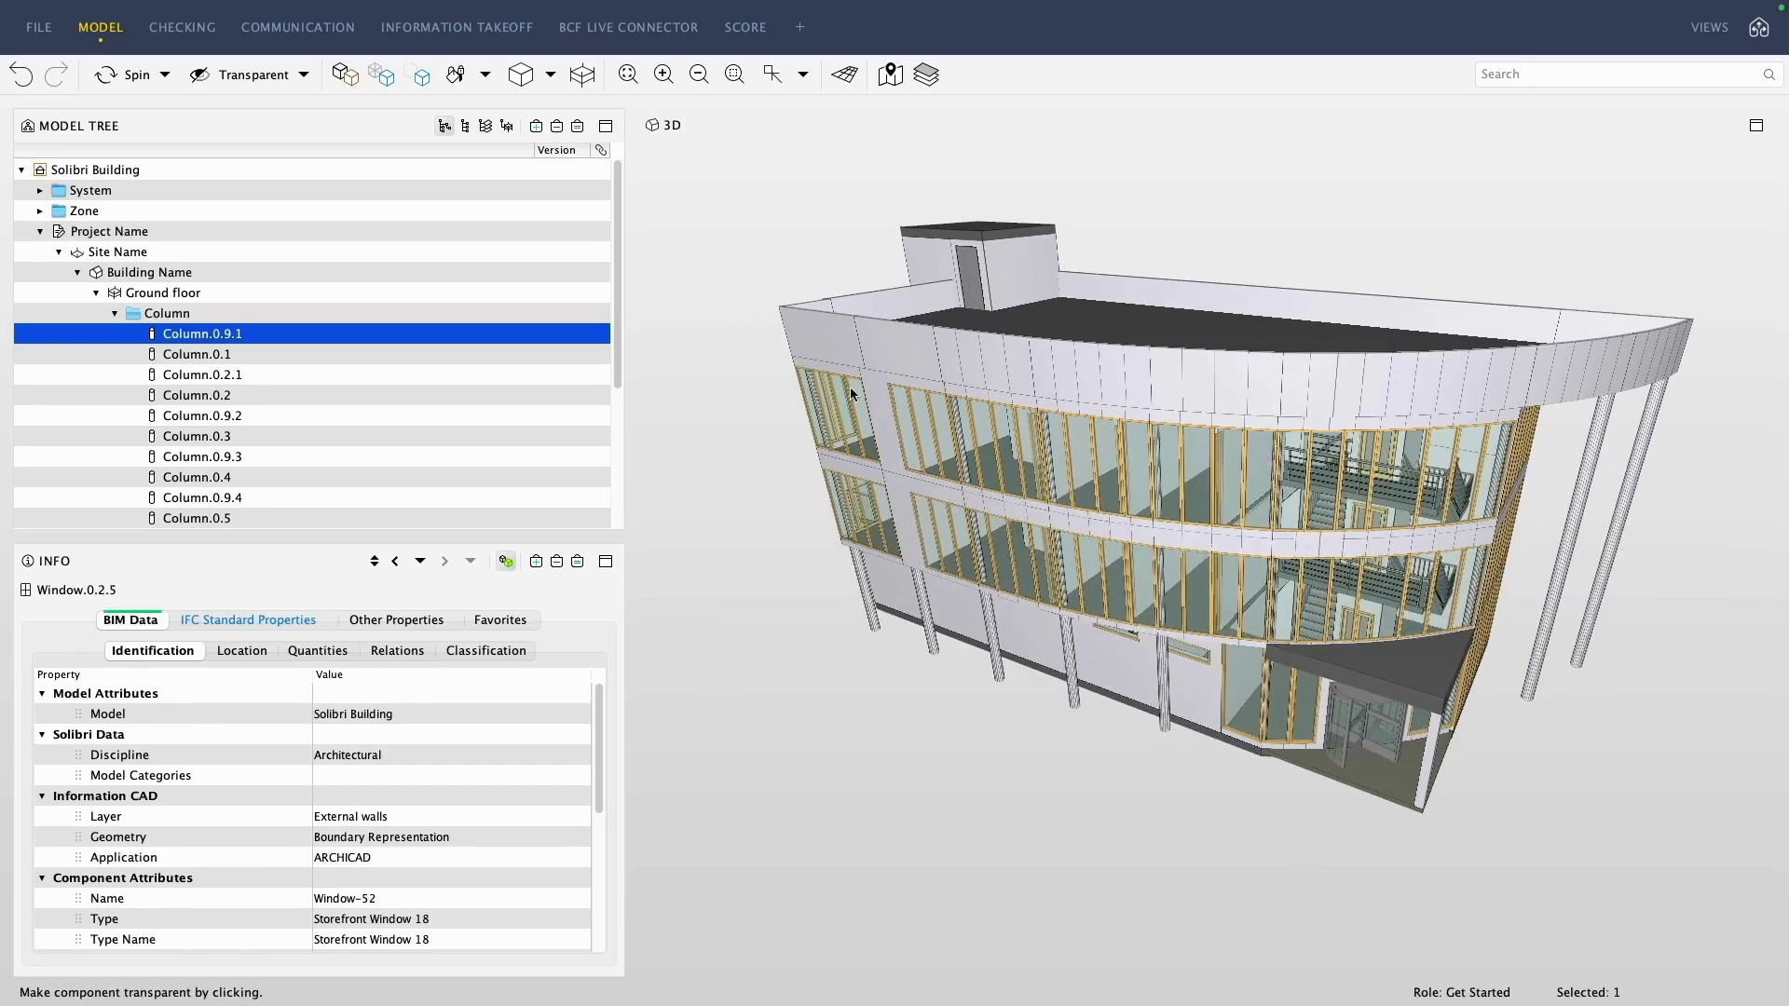
Hide all wall components and toggle the slabs off and back on.
left_click(548, 74)
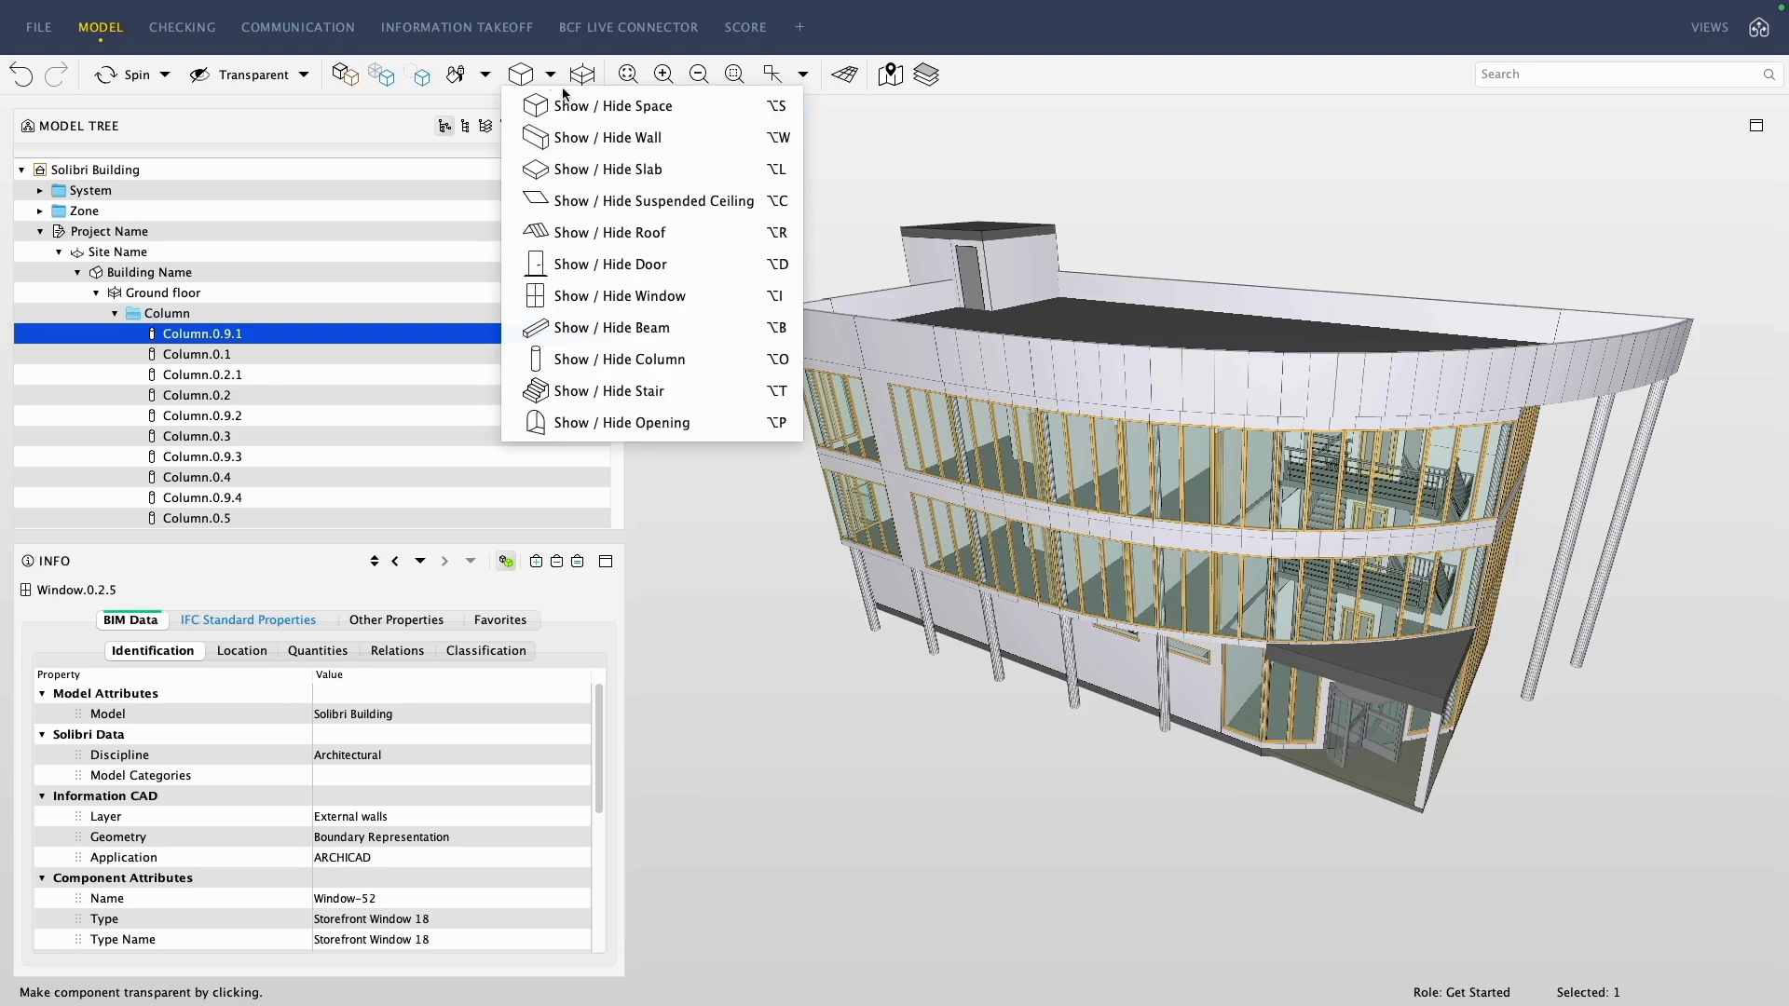
left_click(650, 138)
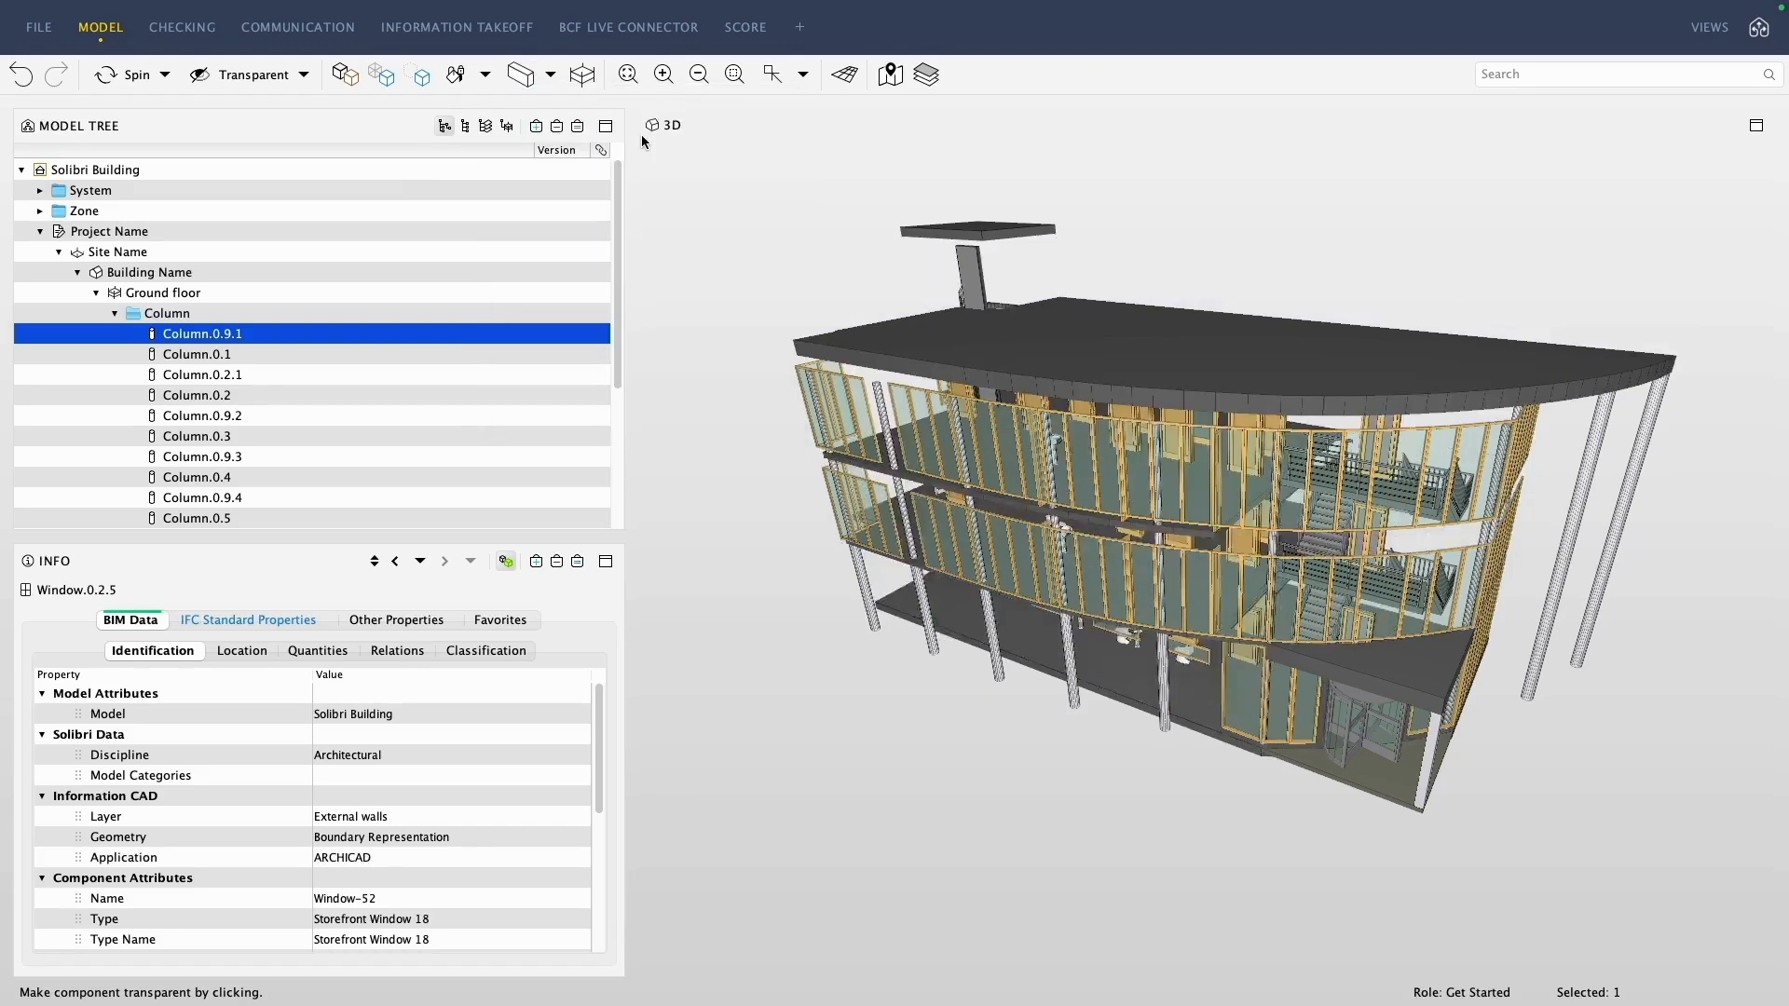
left_click(550, 75)
left_click(607, 169)
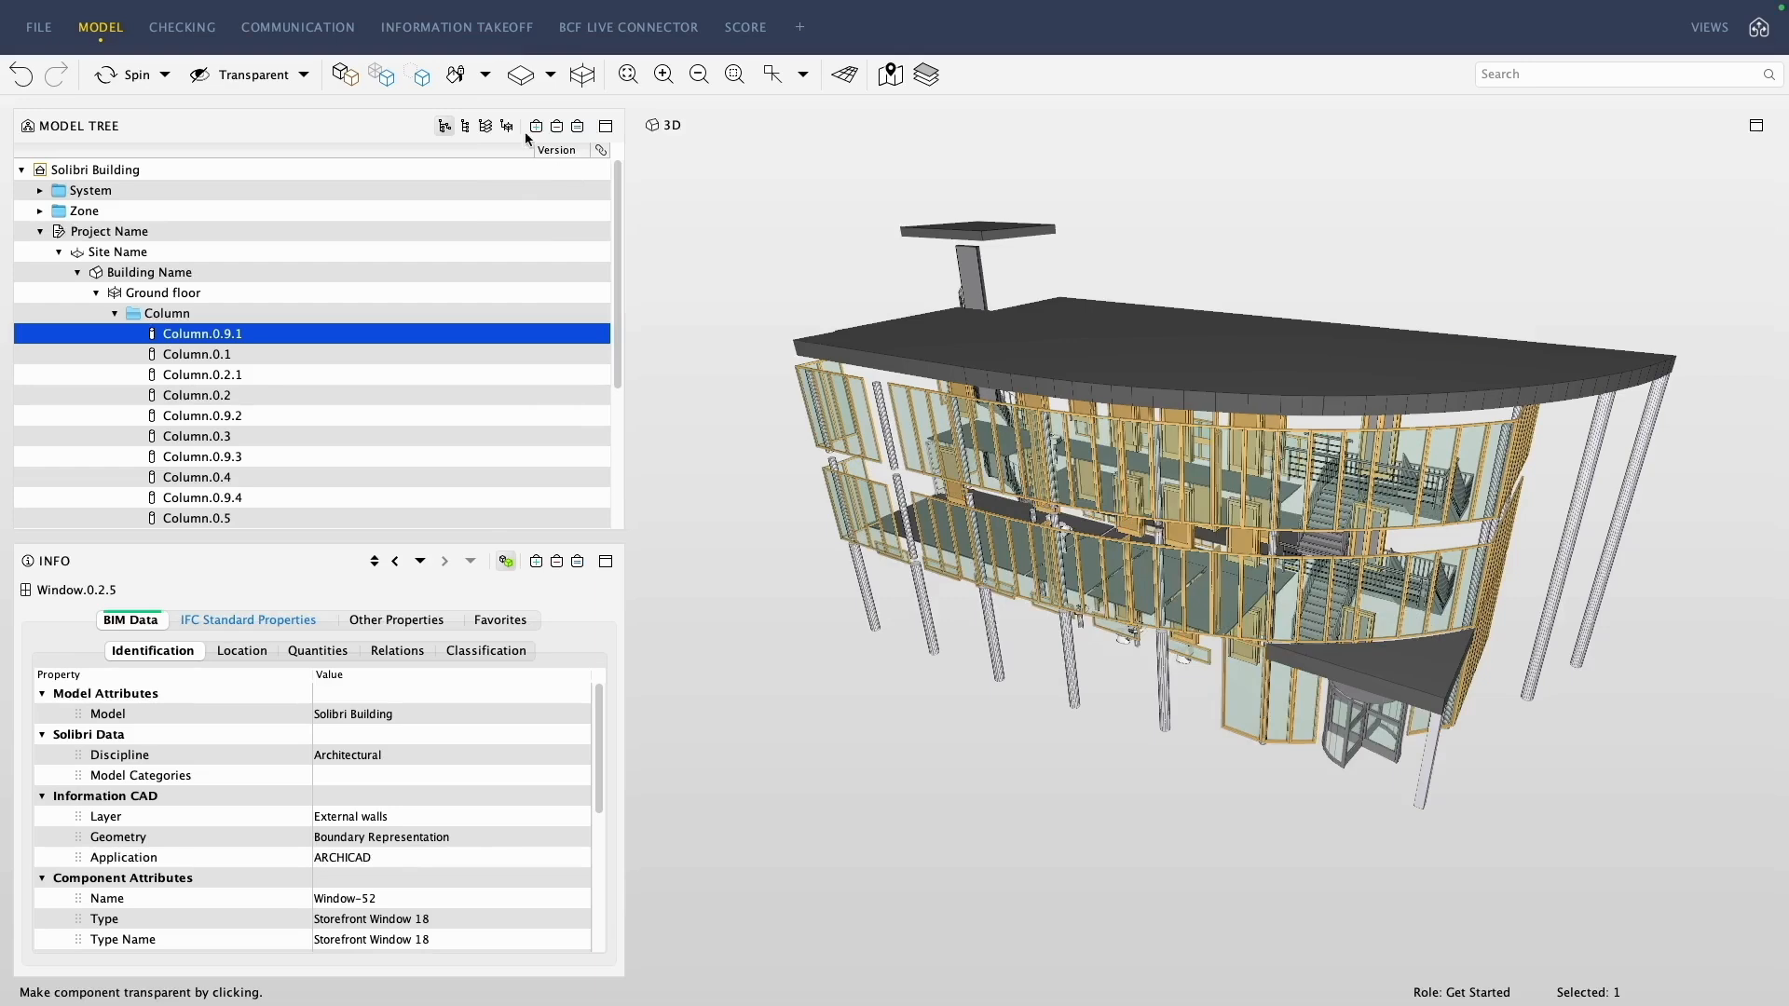
left_click(549, 75)
left_click(550, 164)
Hide all columns and show the opening components.
left_click(551, 74)
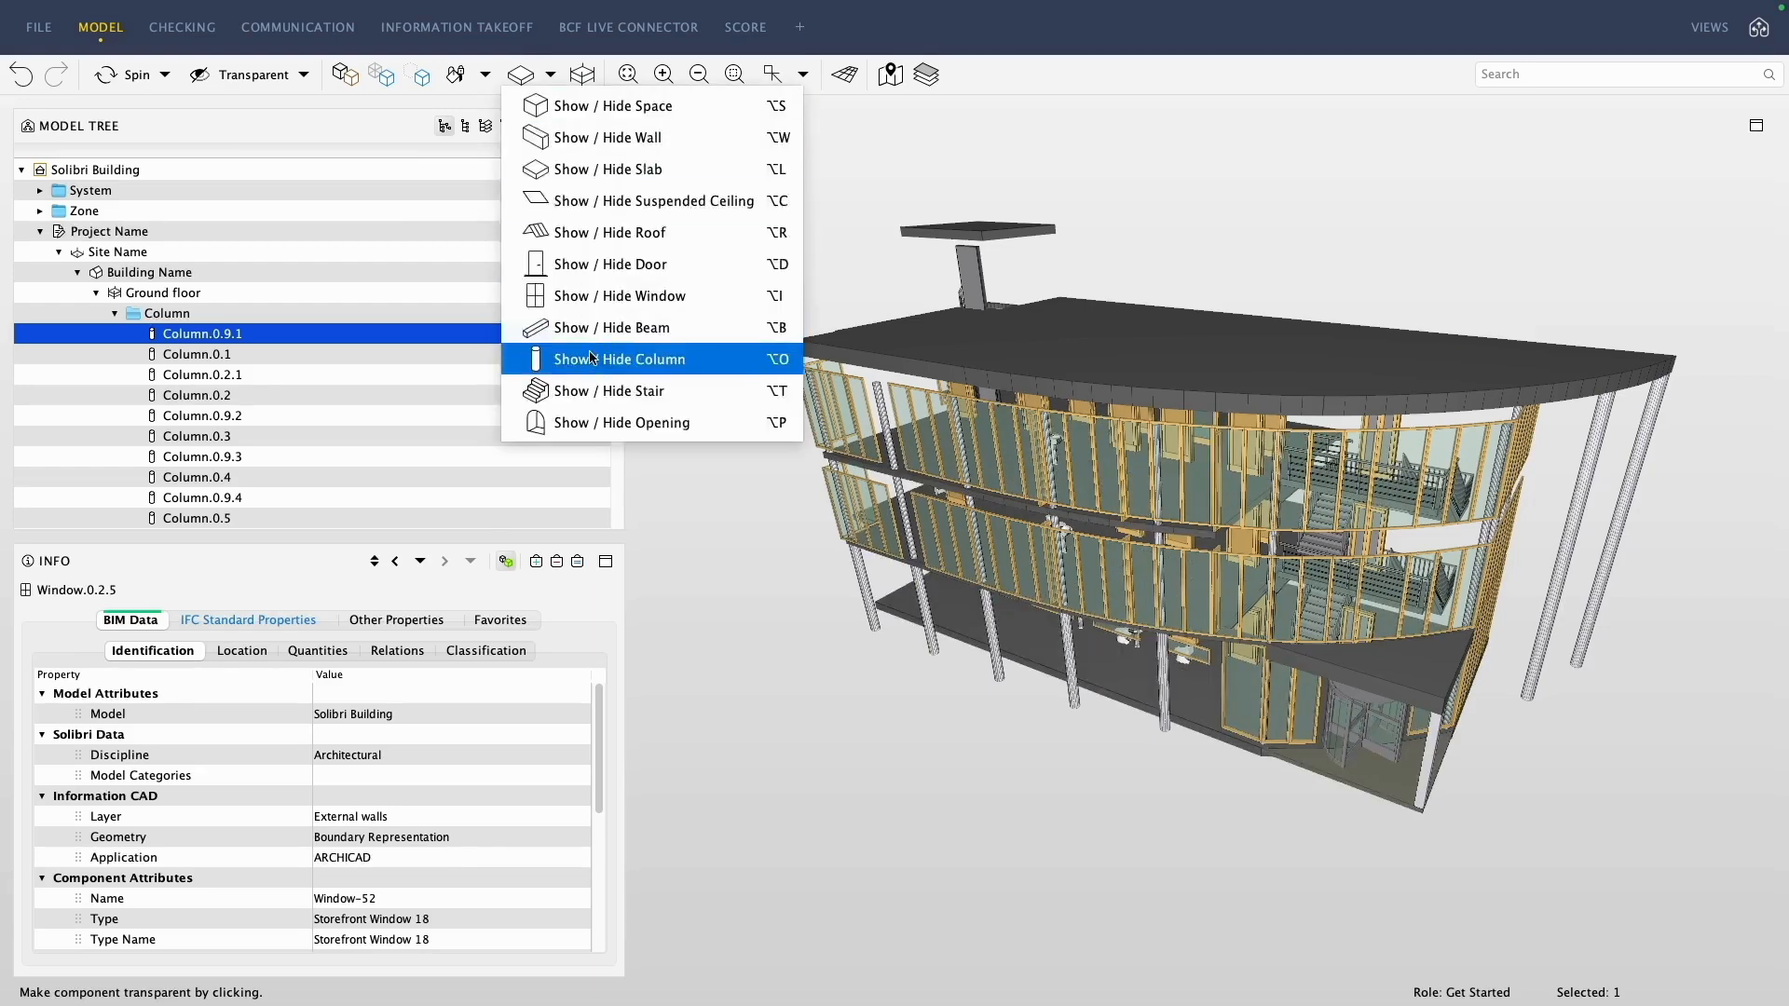
left_click(593, 359)
left_click(551, 75)
left_click(546, 410)
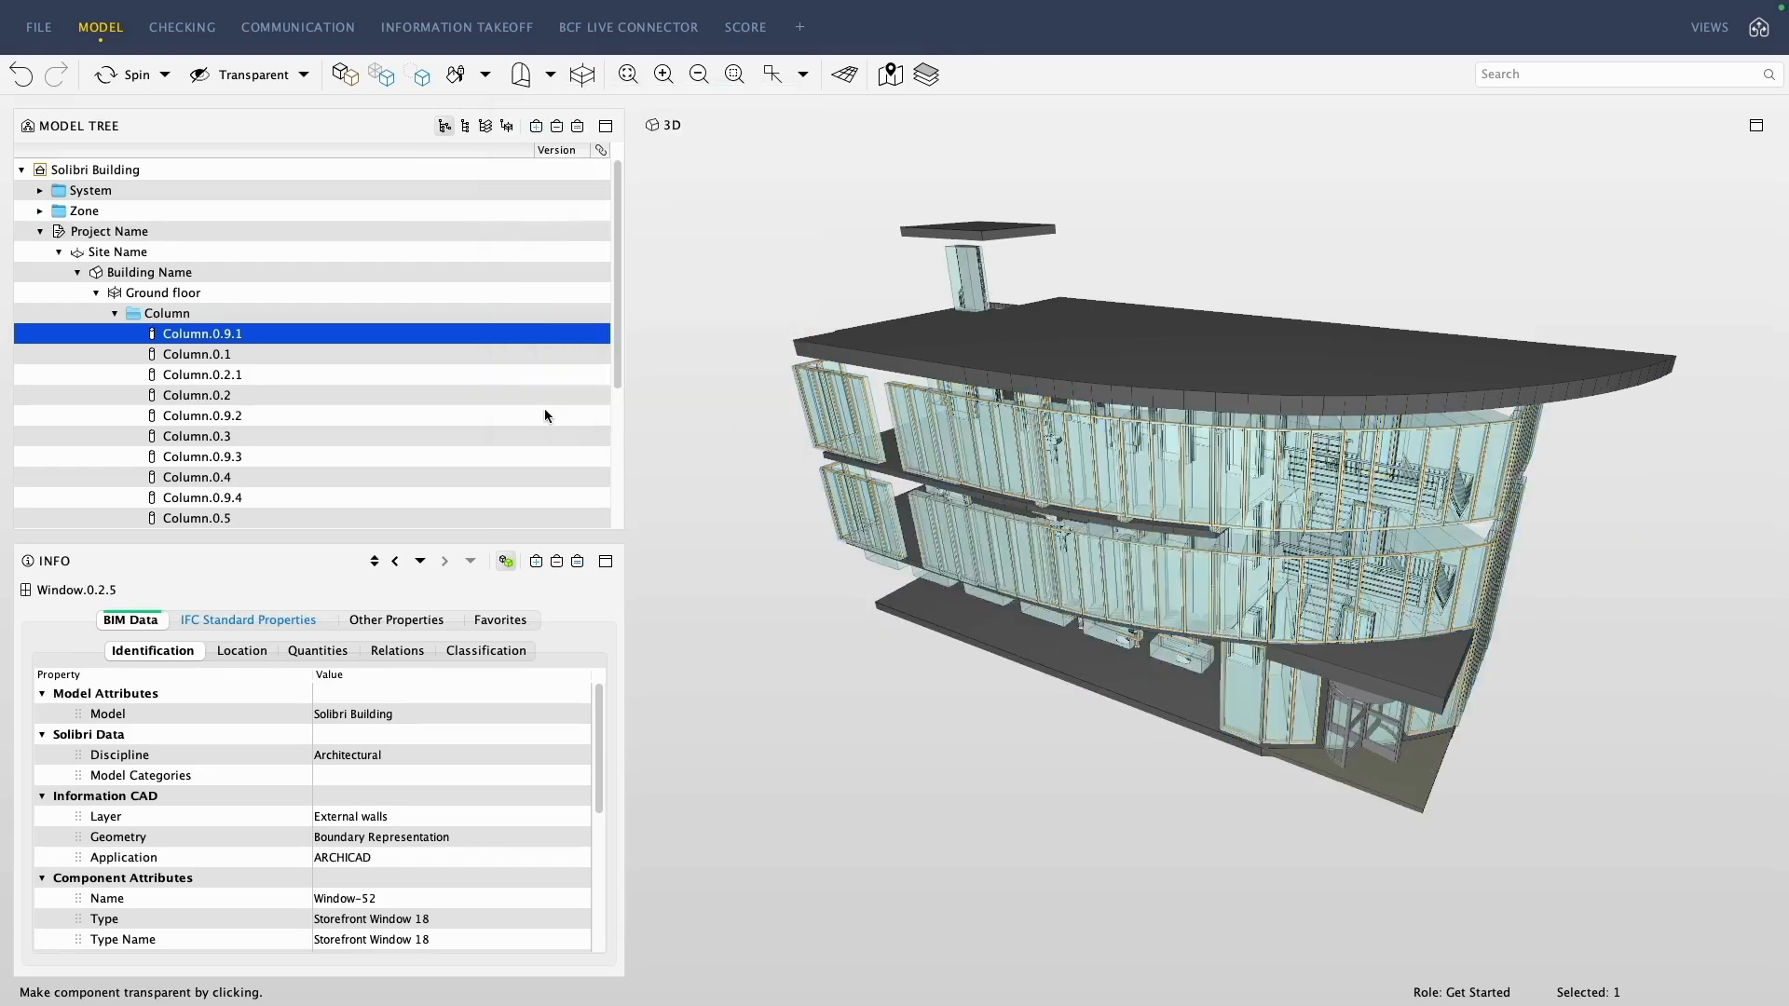
Toggle off the roof and window components and restore the complete building display.
left_click(549, 75)
left_click(570, 241)
left_click(550, 72)
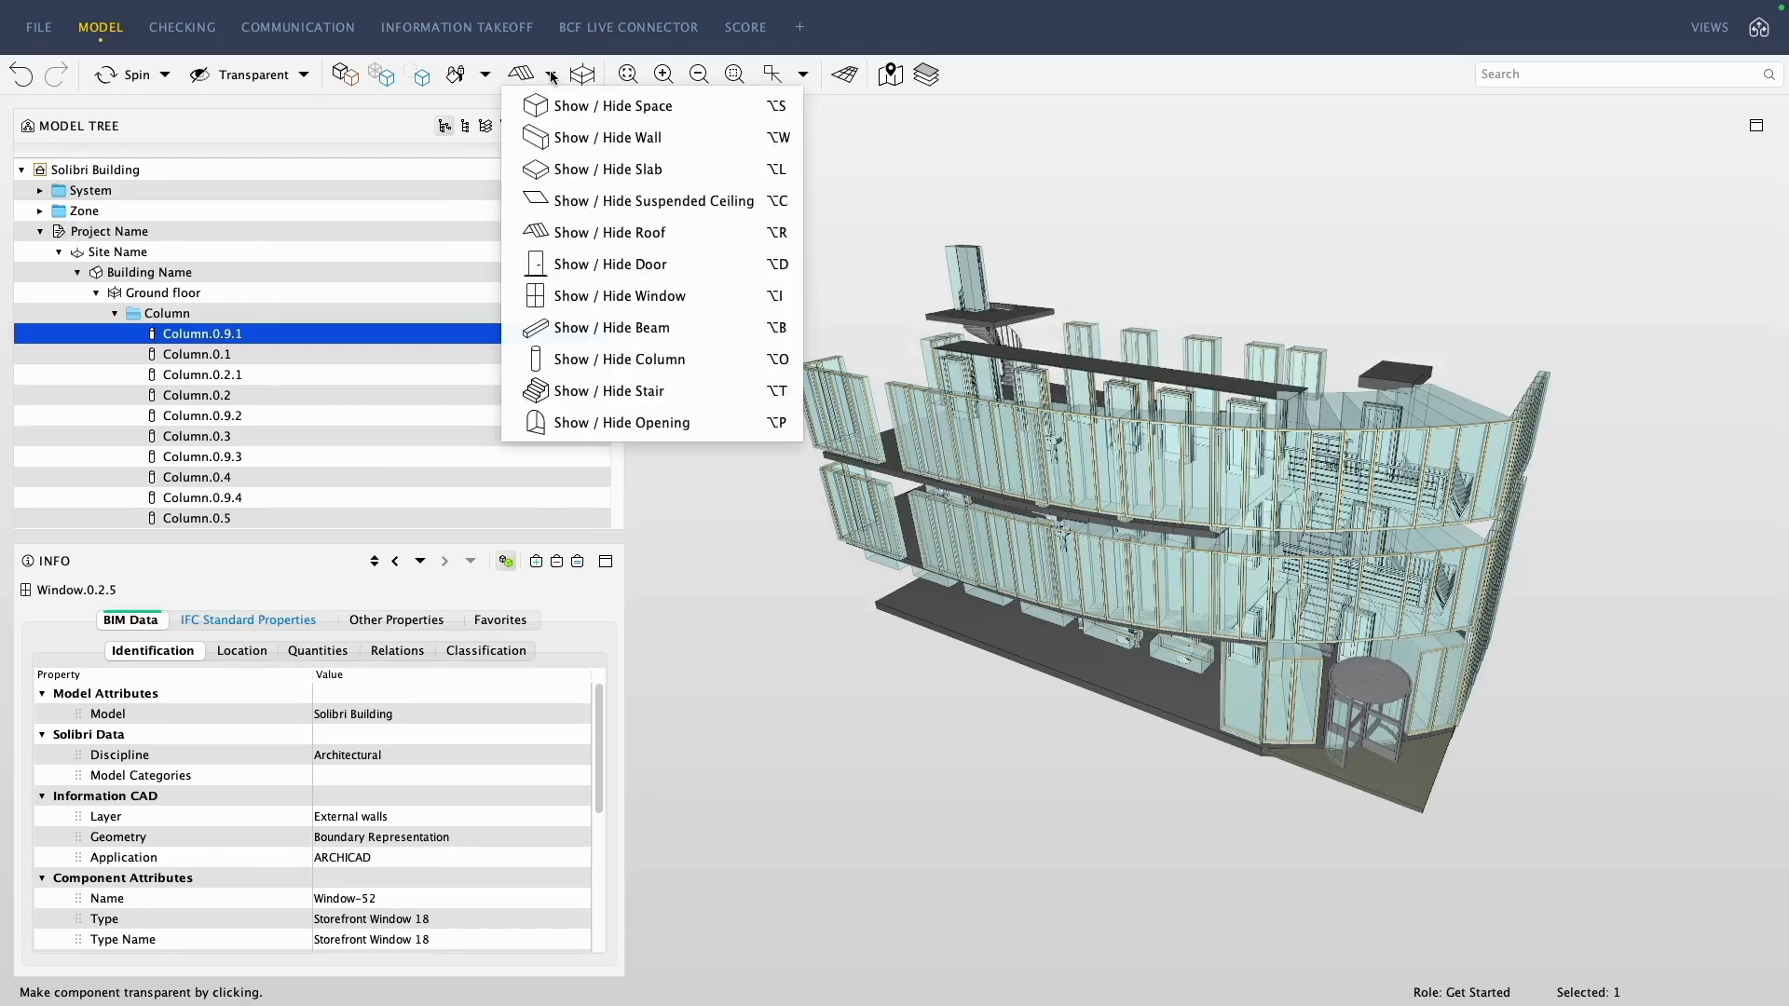
left_click(578, 272)
left_click(347, 74)
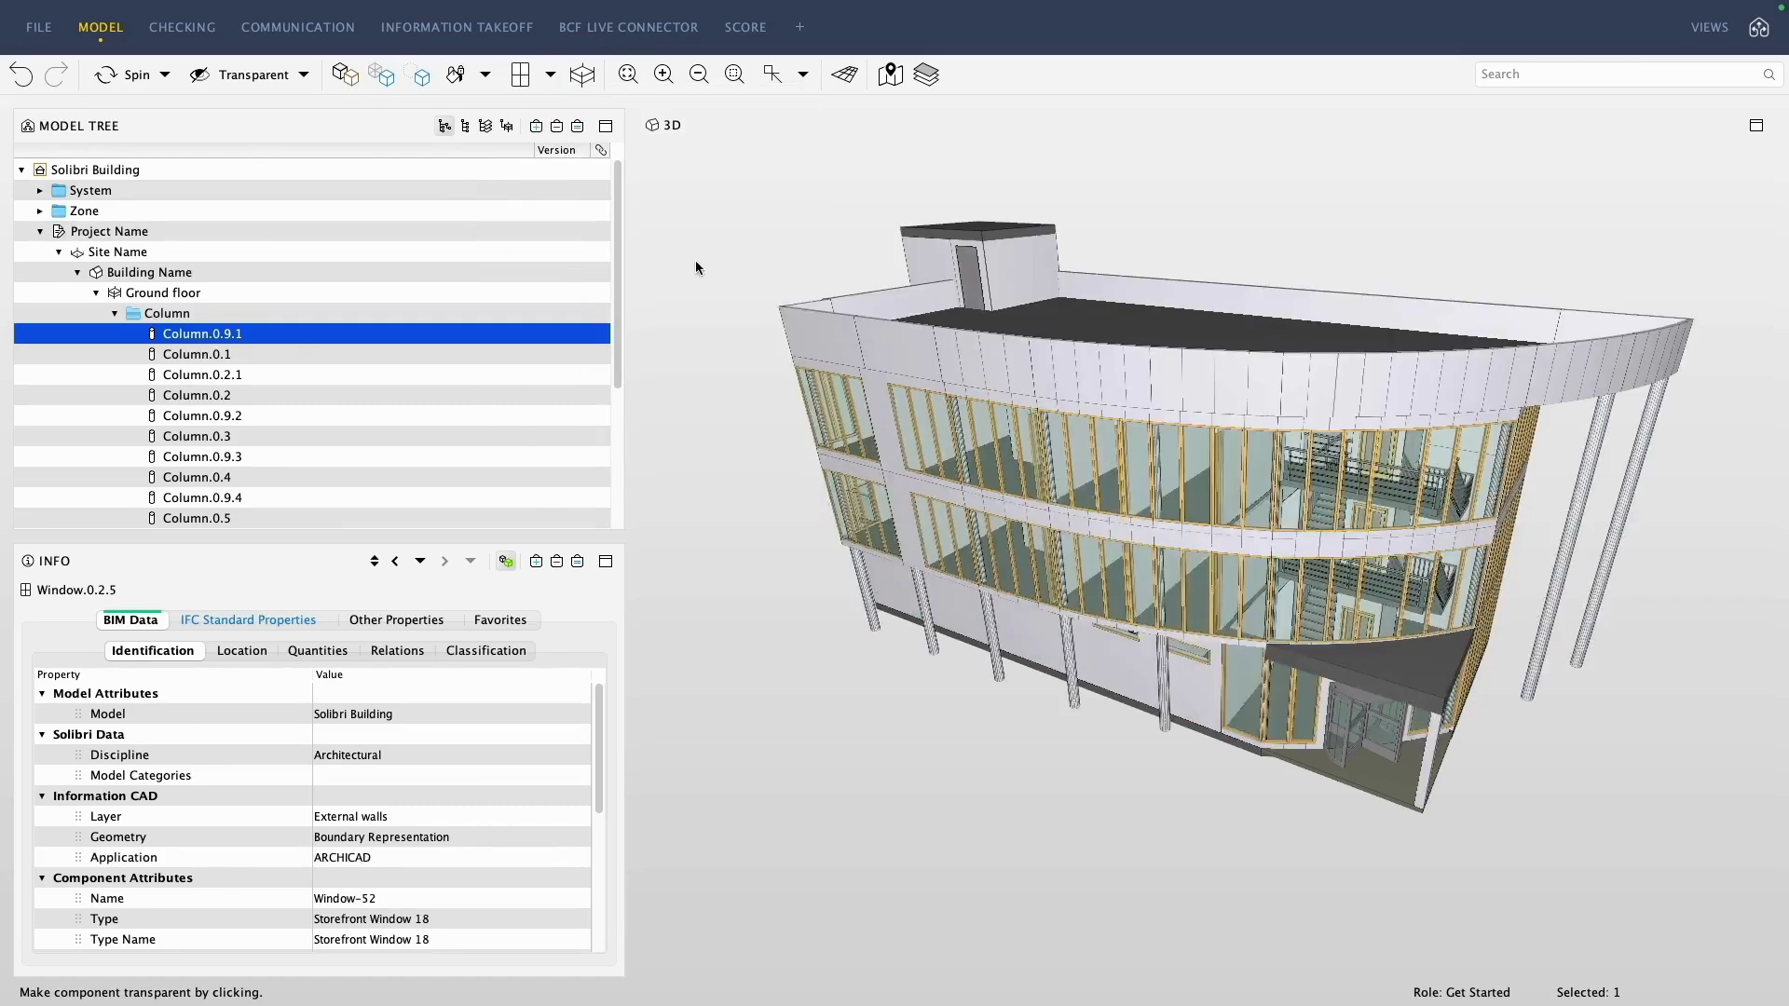
Isolate the Ground floor, First floor, Second floor and Roof one after another.
left_click(582, 74)
left_click(577, 110)
left_click(577, 143)
left_click(577, 167)
left_click(578, 198)
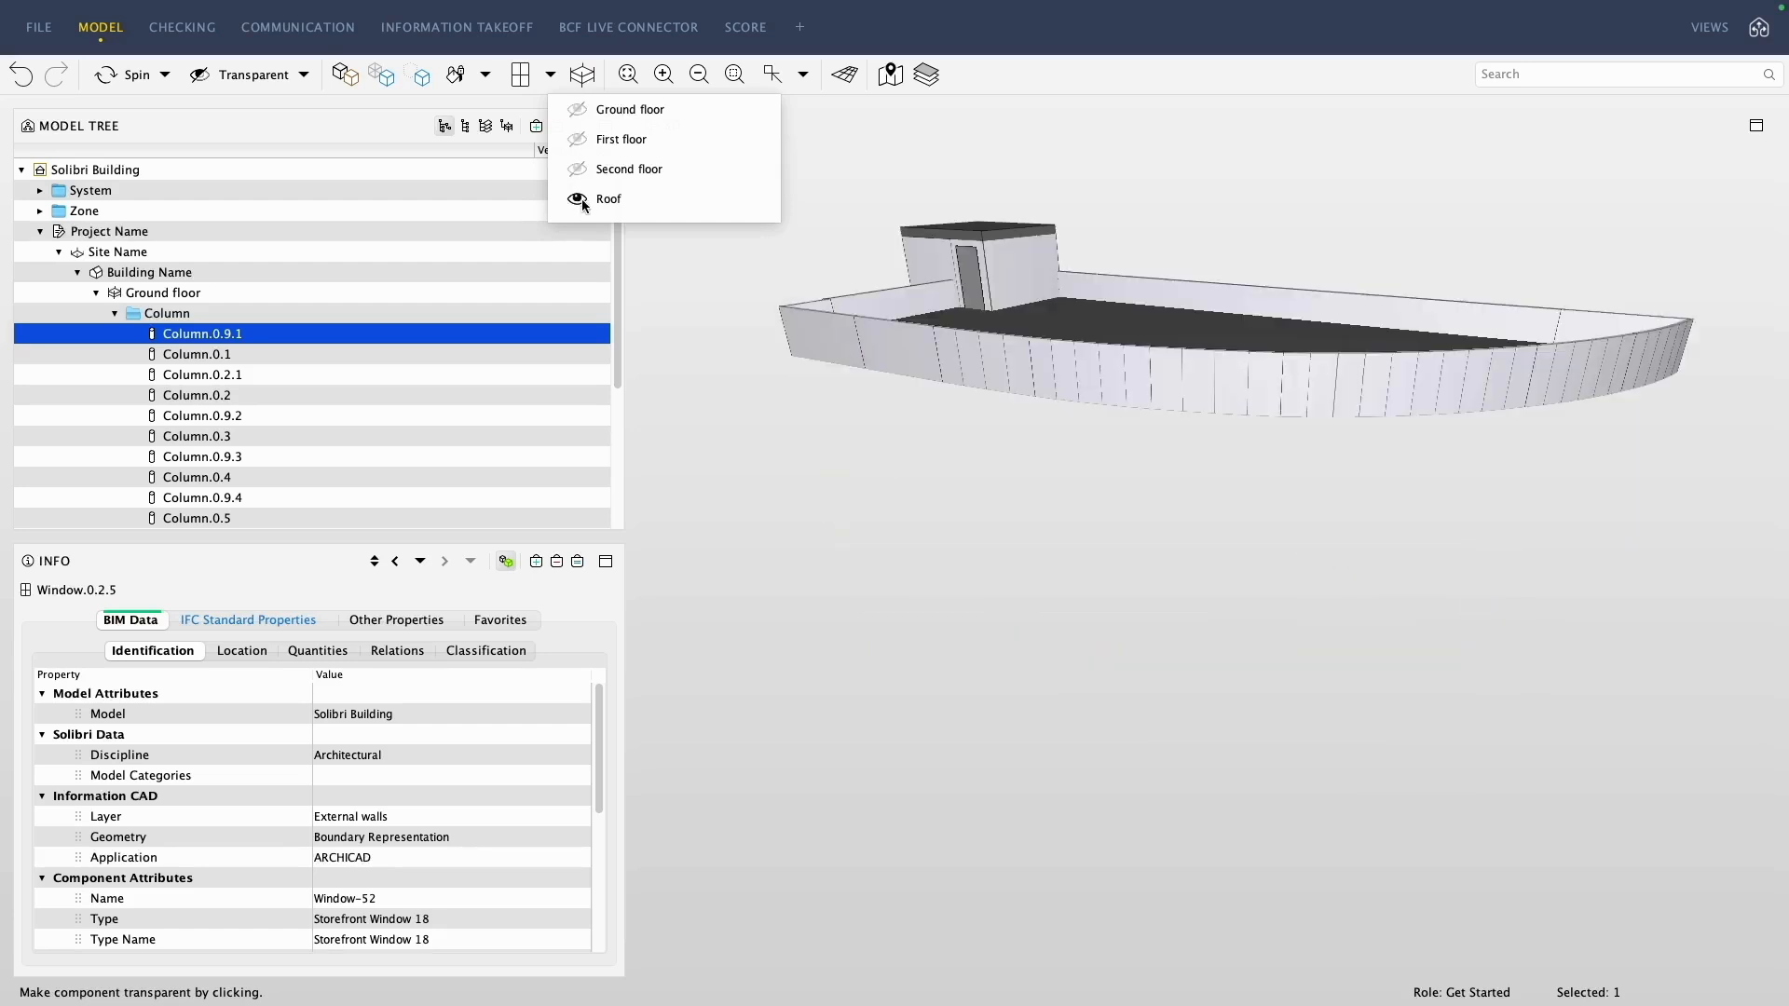
Add the second, first and ground floors to the isolated roof so that several floors are shown together.
left_click(576, 168, "ctrl")
left_click(575, 142, "ctrl")
left_click(574, 168, "ctrl")
left_click(577, 112, "super")
left_click(575, 170, "super")
Look at the building from the Top, Left, Right, Top Back Right and Top Front Left standard views.
left_click(803, 75)
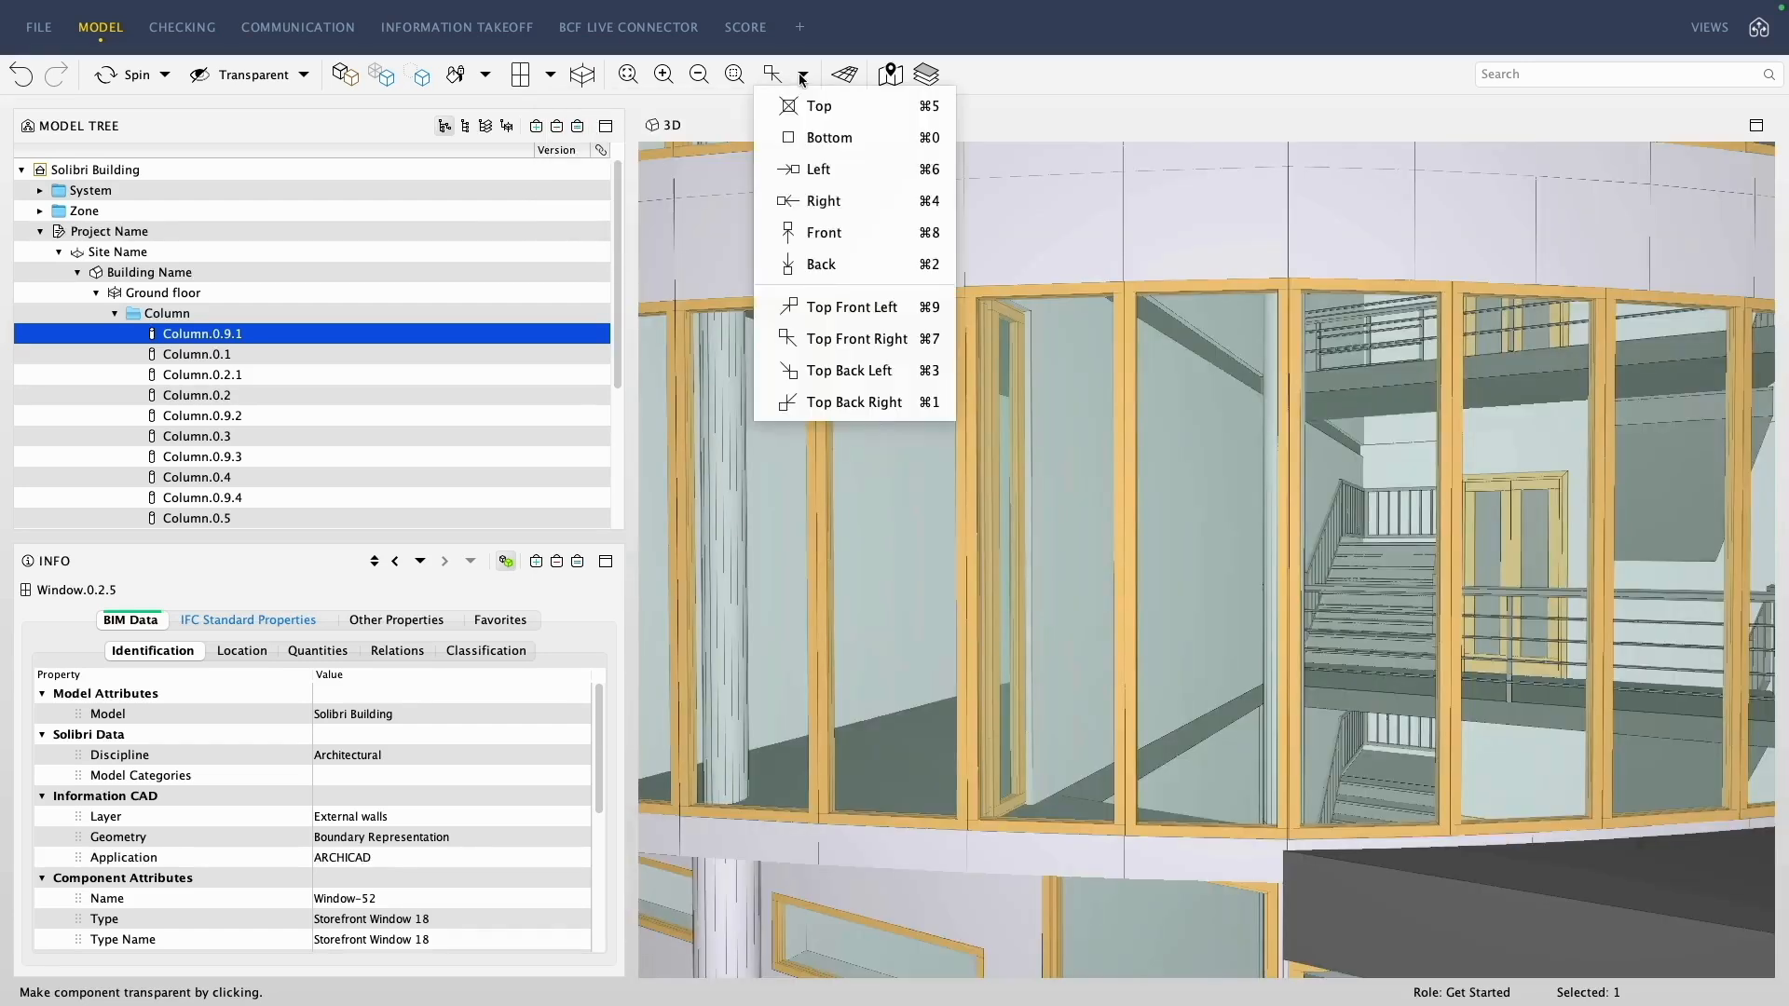
left_click(824, 105)
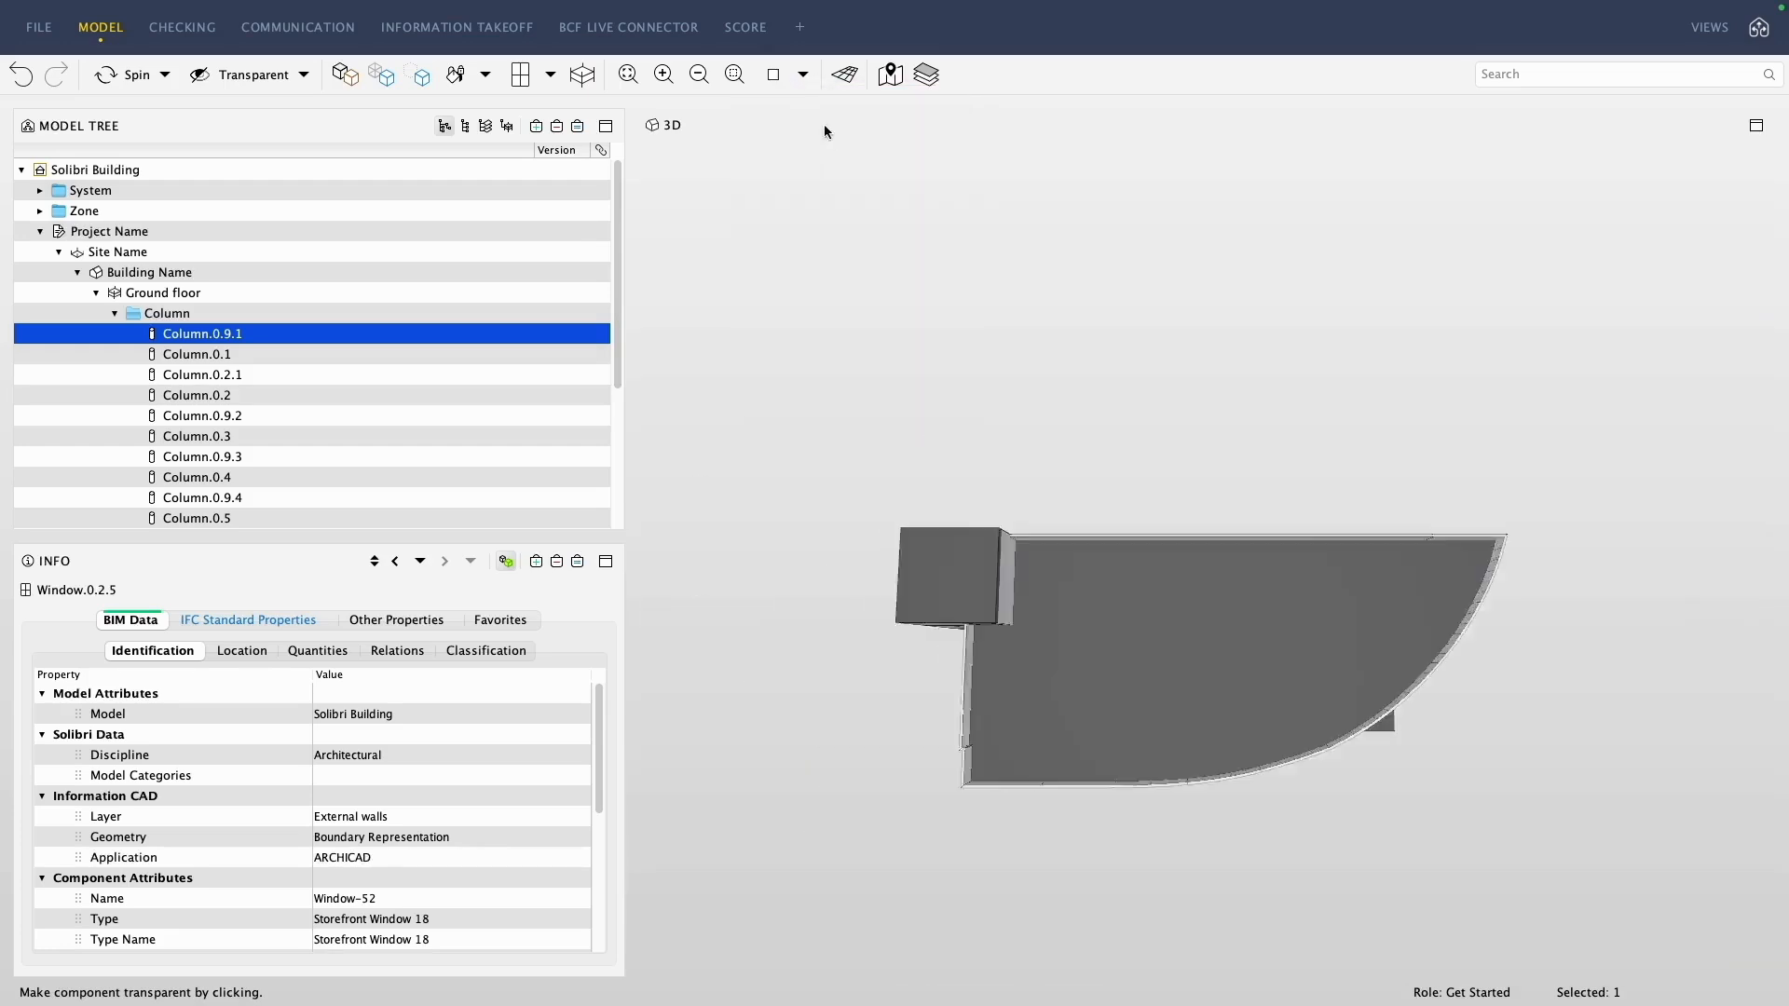
left_click(803, 75)
left_click(820, 169)
left_click(802, 76)
left_click(826, 202)
left_click(802, 75)
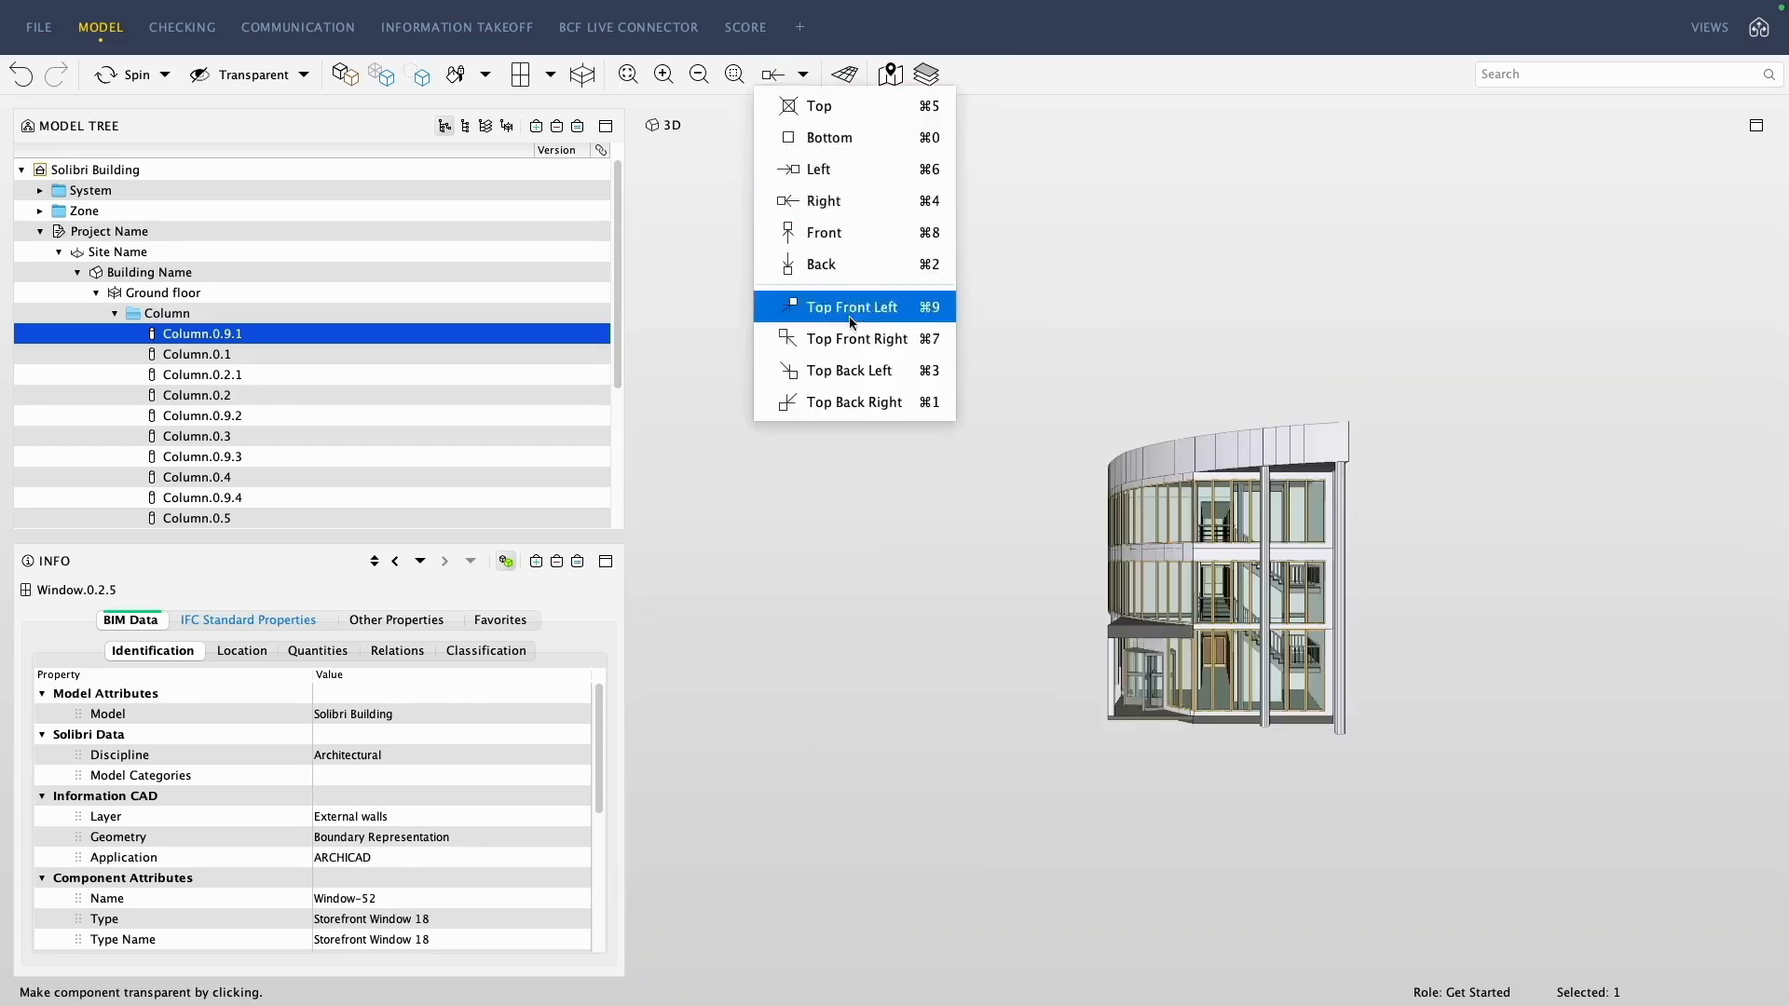
left_click(839, 402)
left_click(802, 75)
left_click(857, 305)
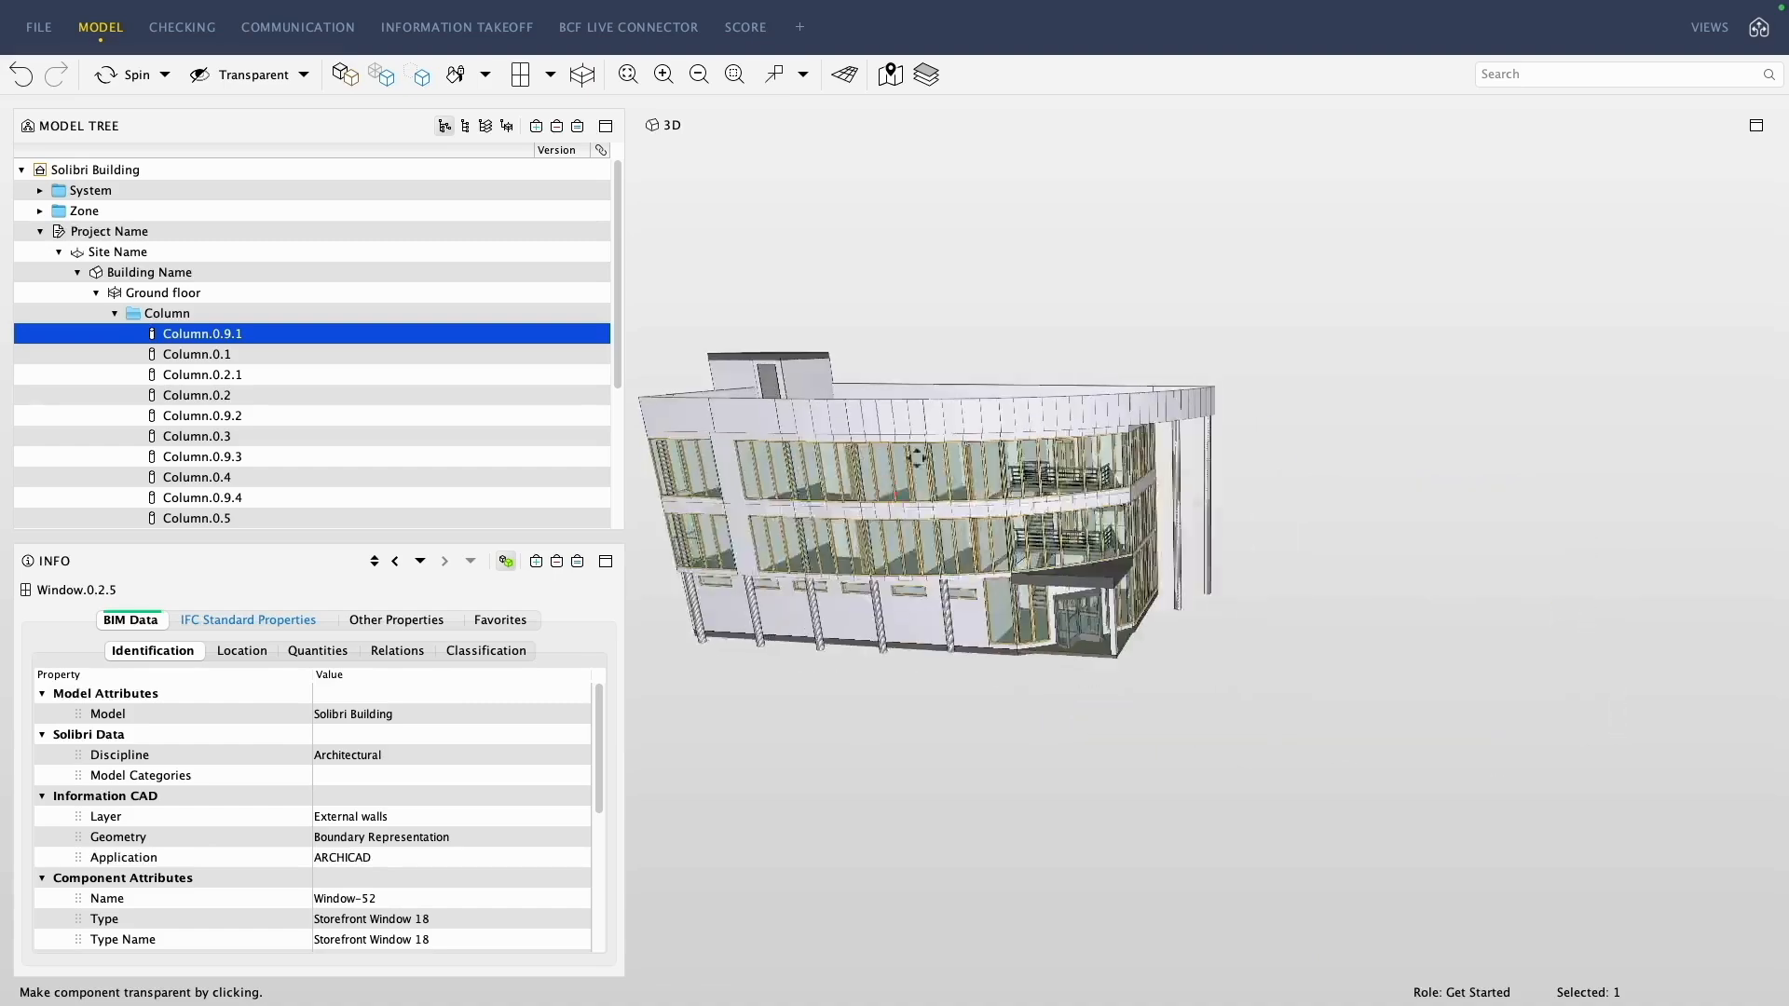
Switch the 3D view to parallel projection and back to perspective while looking at the building.
left_click(842, 82)
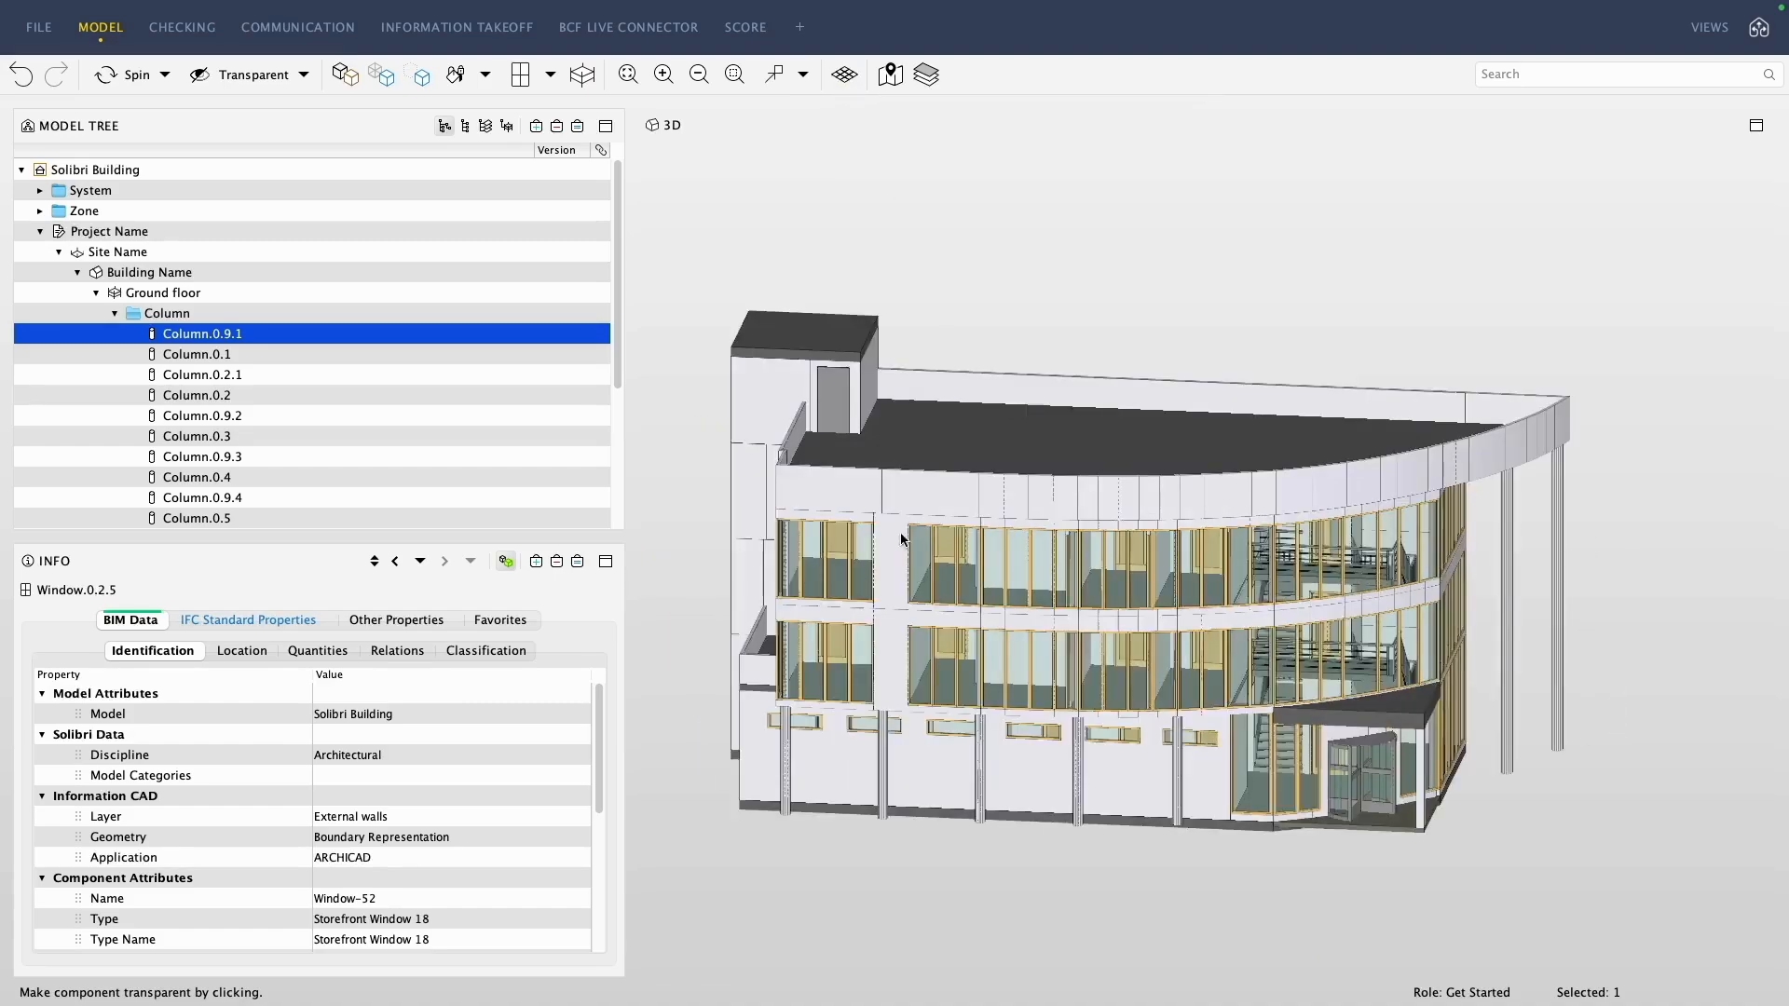
mouse_move(902, 541)
left_mouse_down()
mouse_move(1046, 400)
mouse_move(894, 533)
mouse_move(1000, 482)
left_mouse_up()
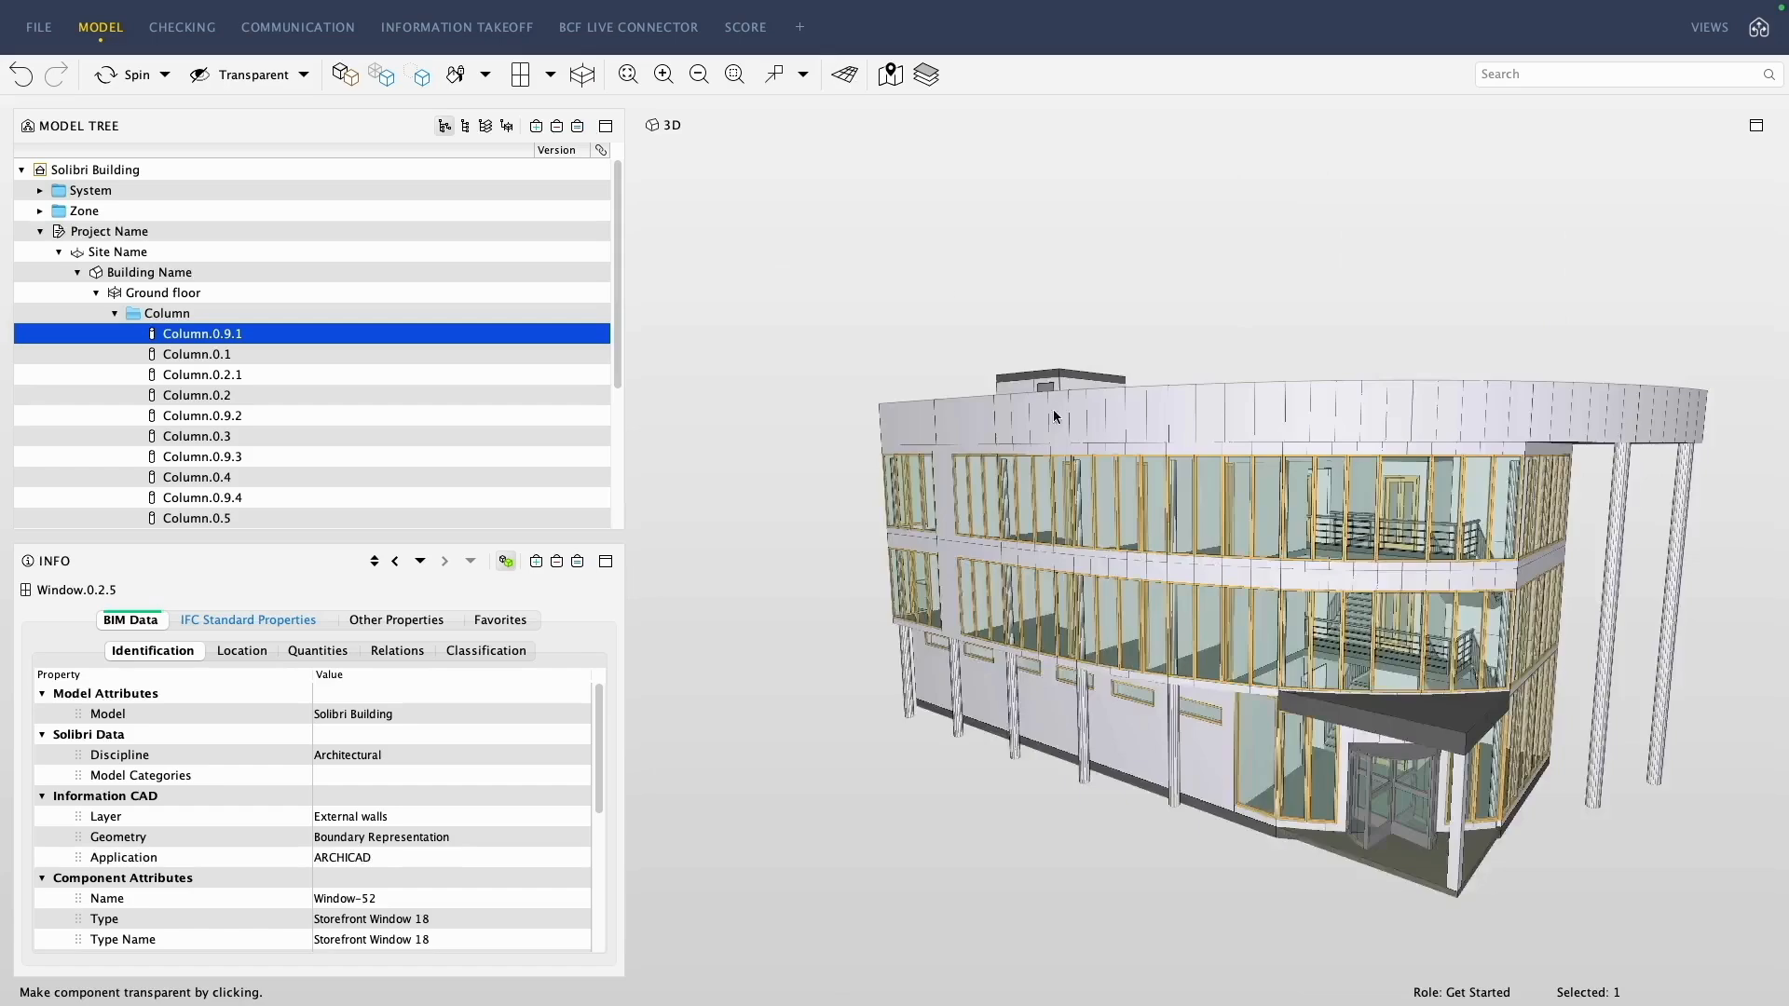
left_click_drag(1053, 415, 1189, 482)
Open the map over the 3D view, enlarge it and move the camera into the second floor's Kitchen 305.
left_click(891, 77)
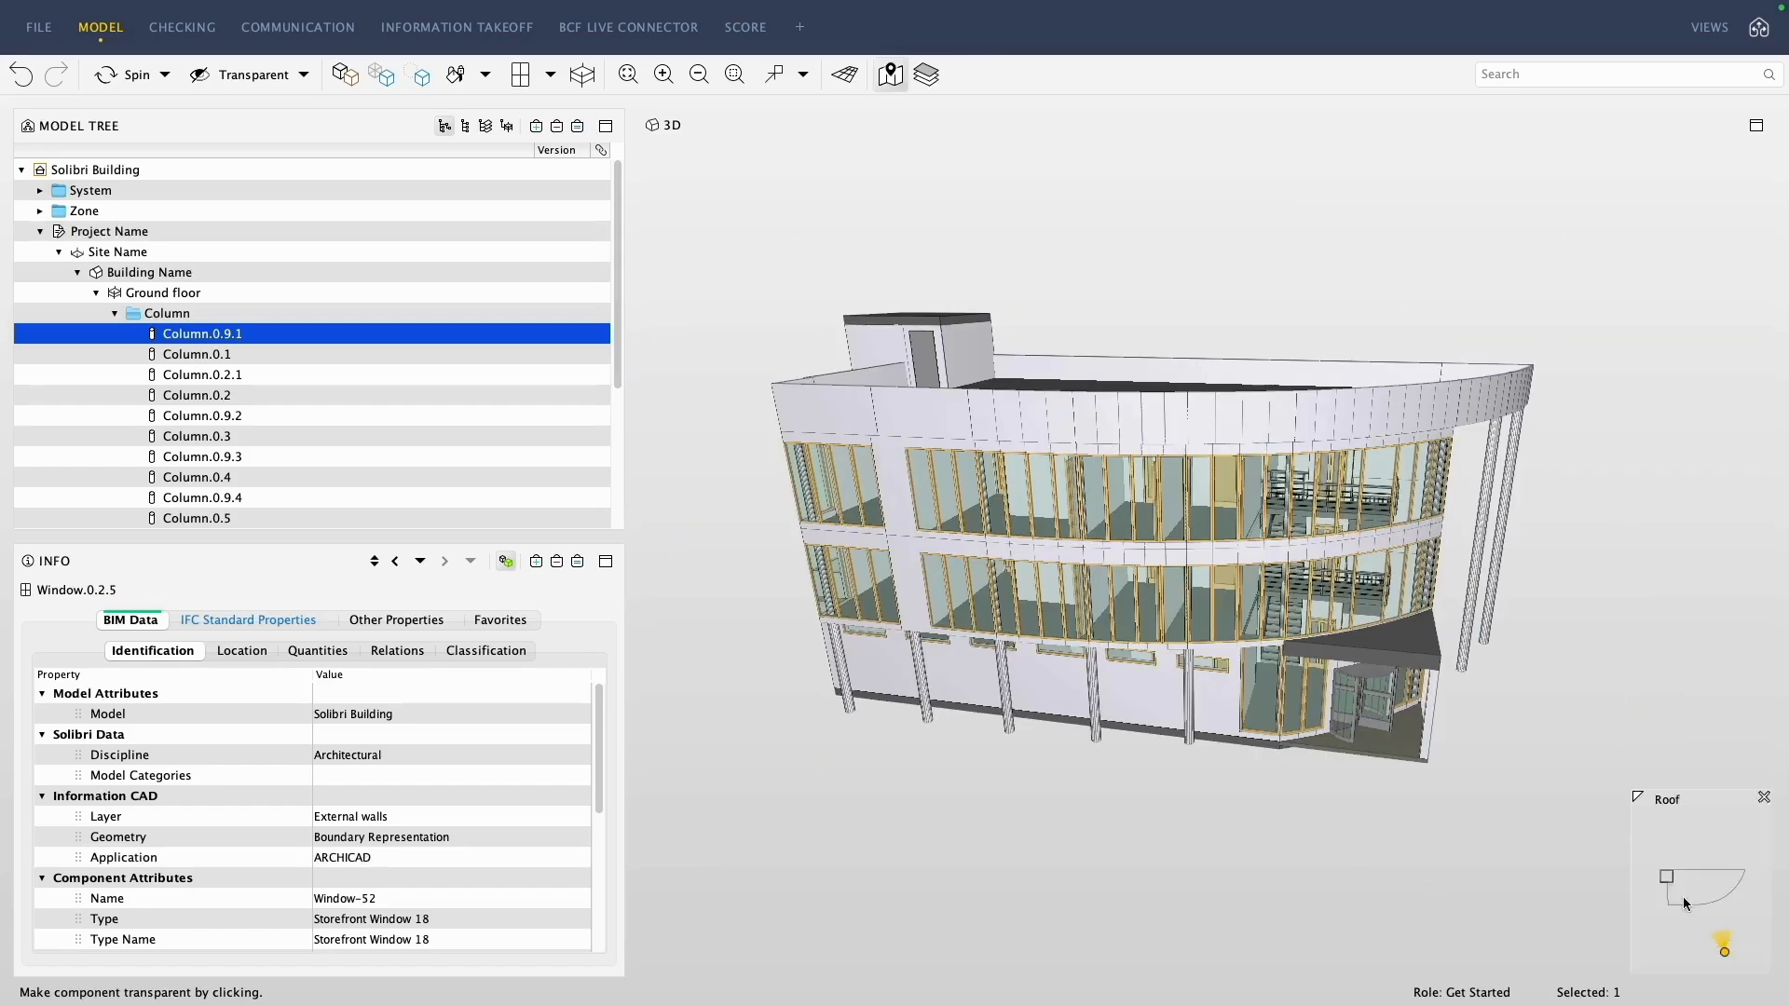
left_click_drag(1550, 726, 1542, 714)
left_click(1668, 845)
scroll(1036, 366, "down", 5)
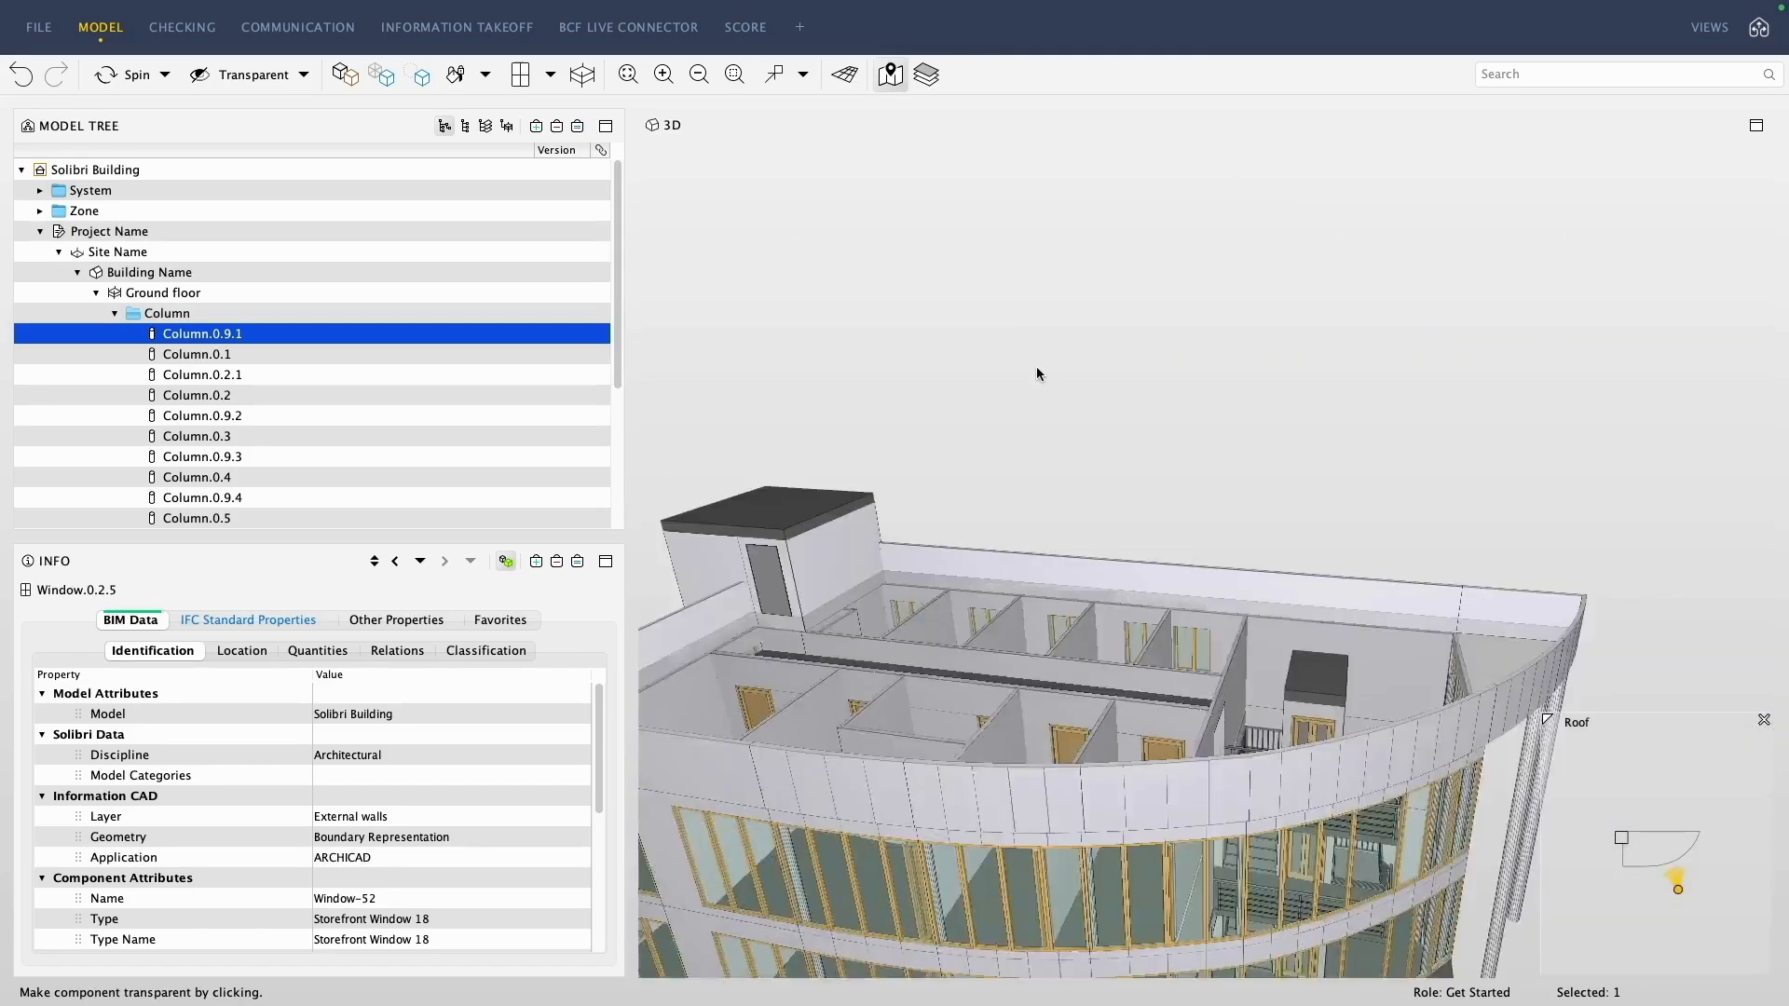
scroll(1117, 772, "up", 5)
scroll(1647, 849, "up", 3)
left_click(1691, 857)
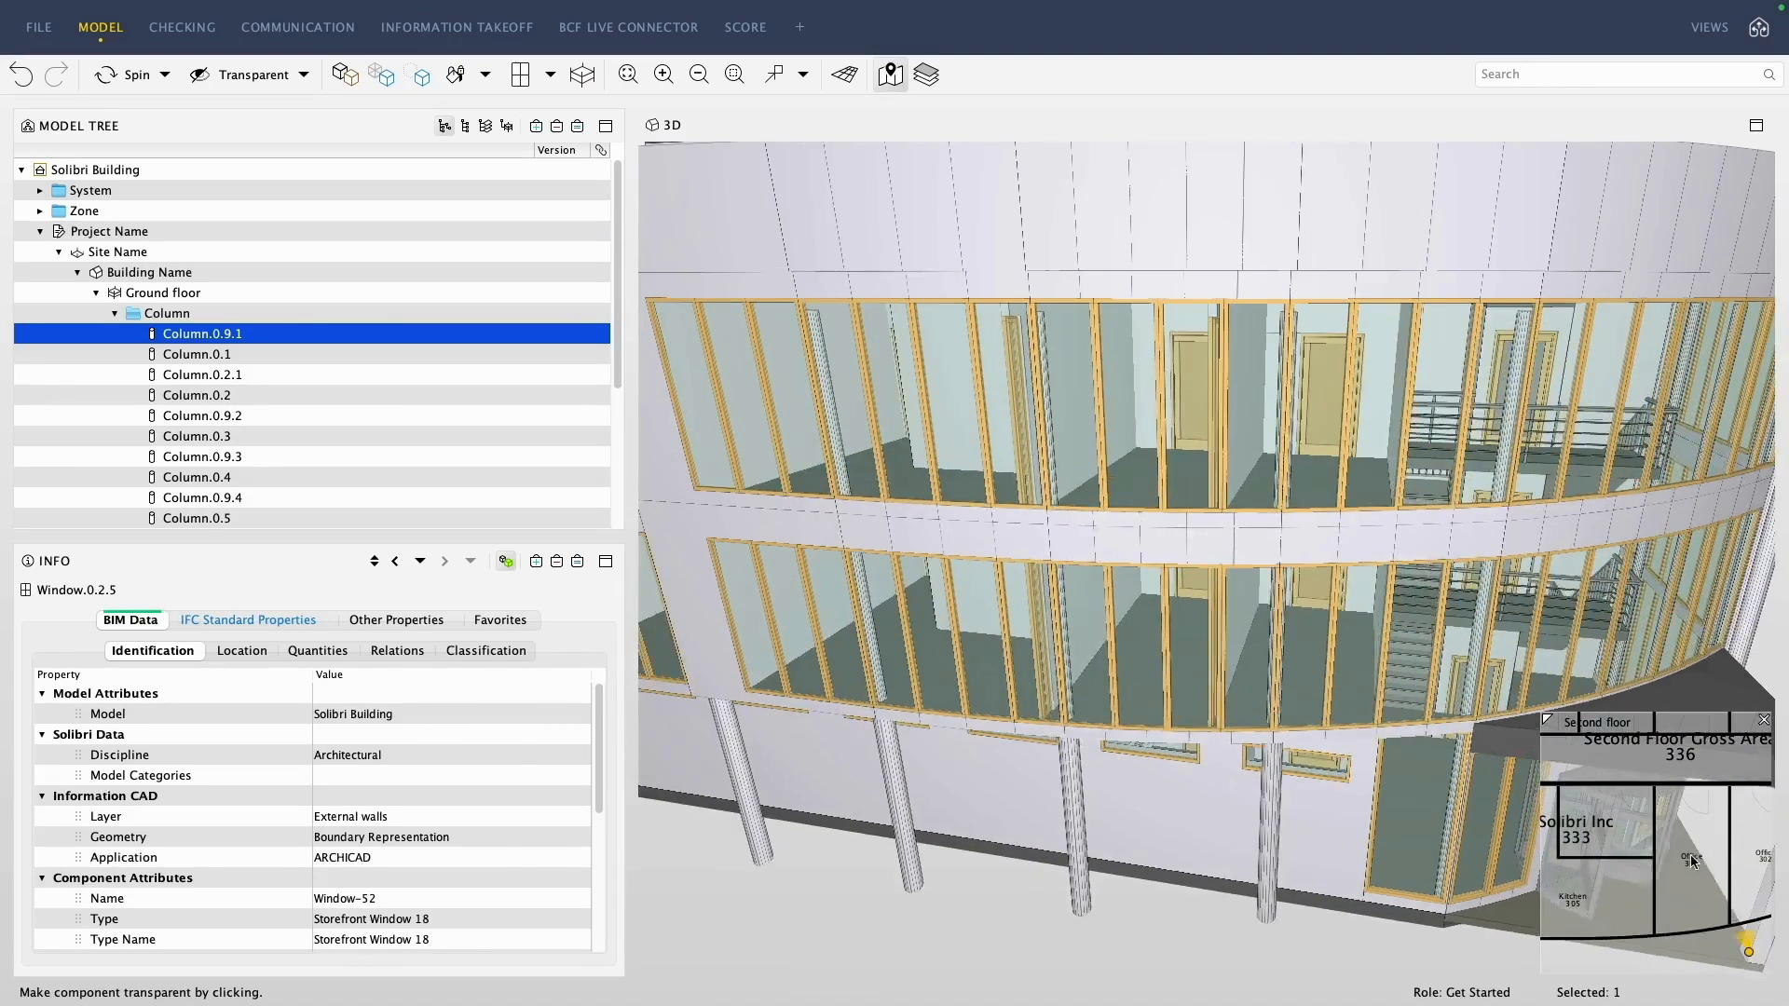
left_click(1573, 897)
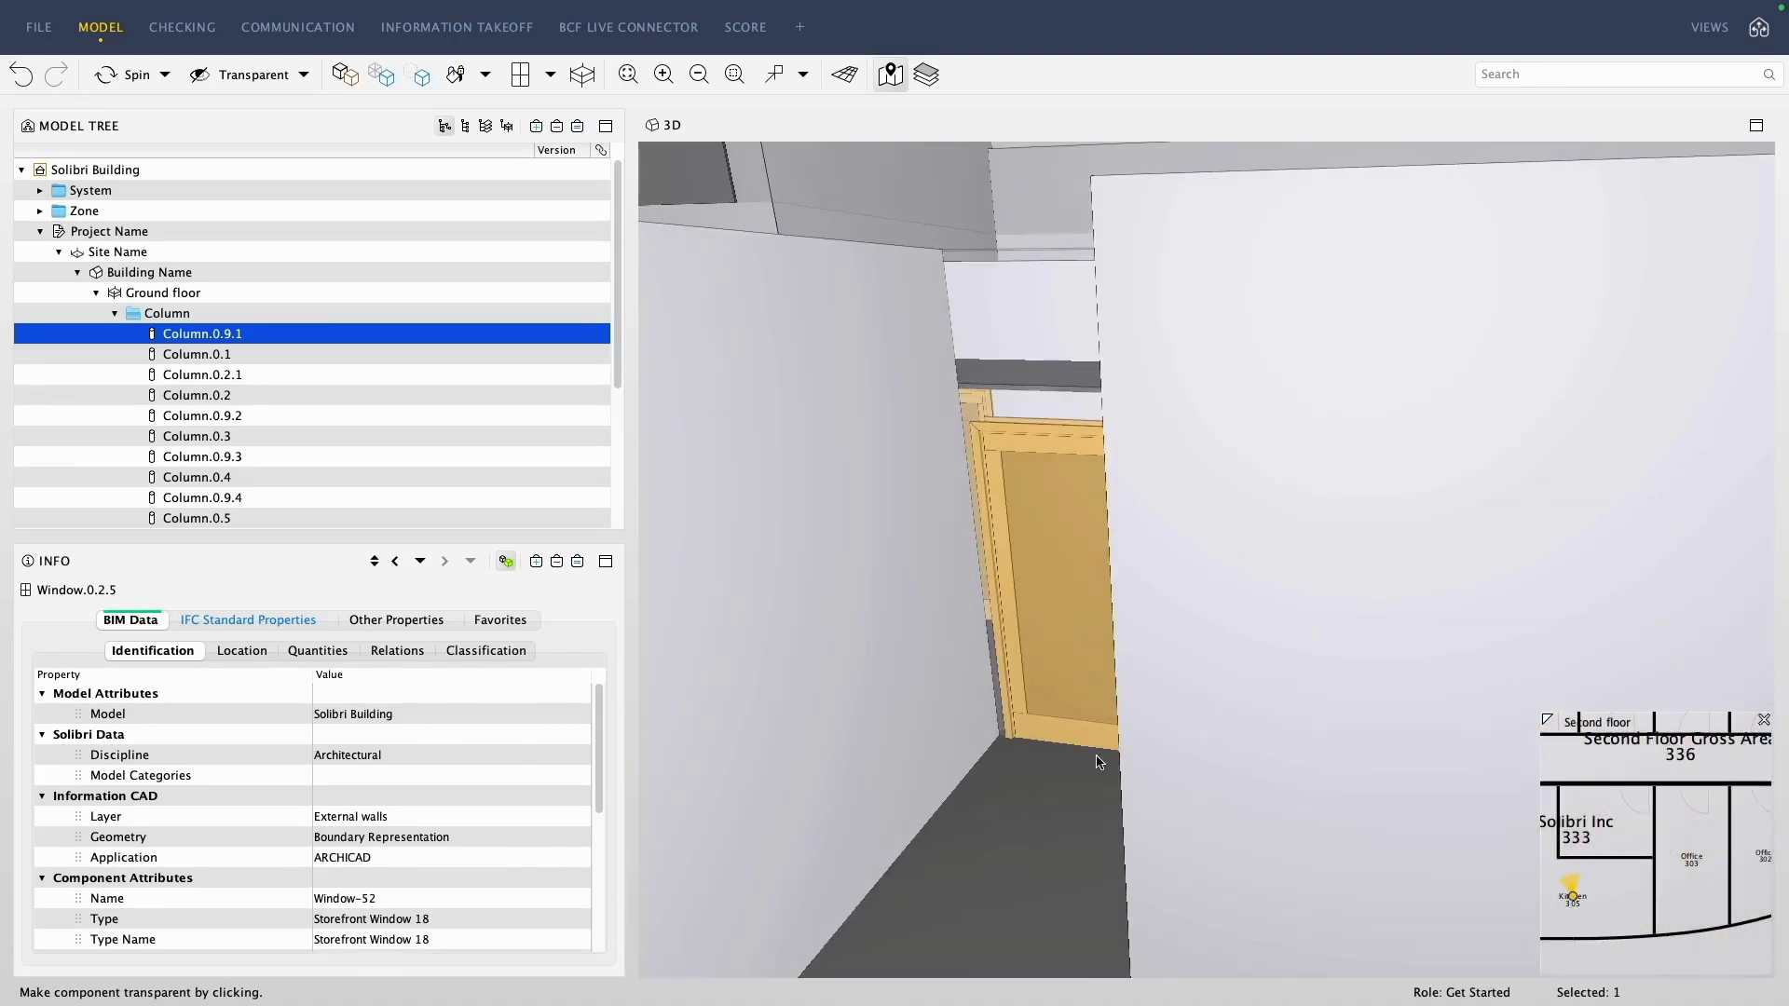
Fit the whole building back in the 3D view and turn on the floor plan overlay with its gridlines.
left_click(624, 75)
left_click(423, 74)
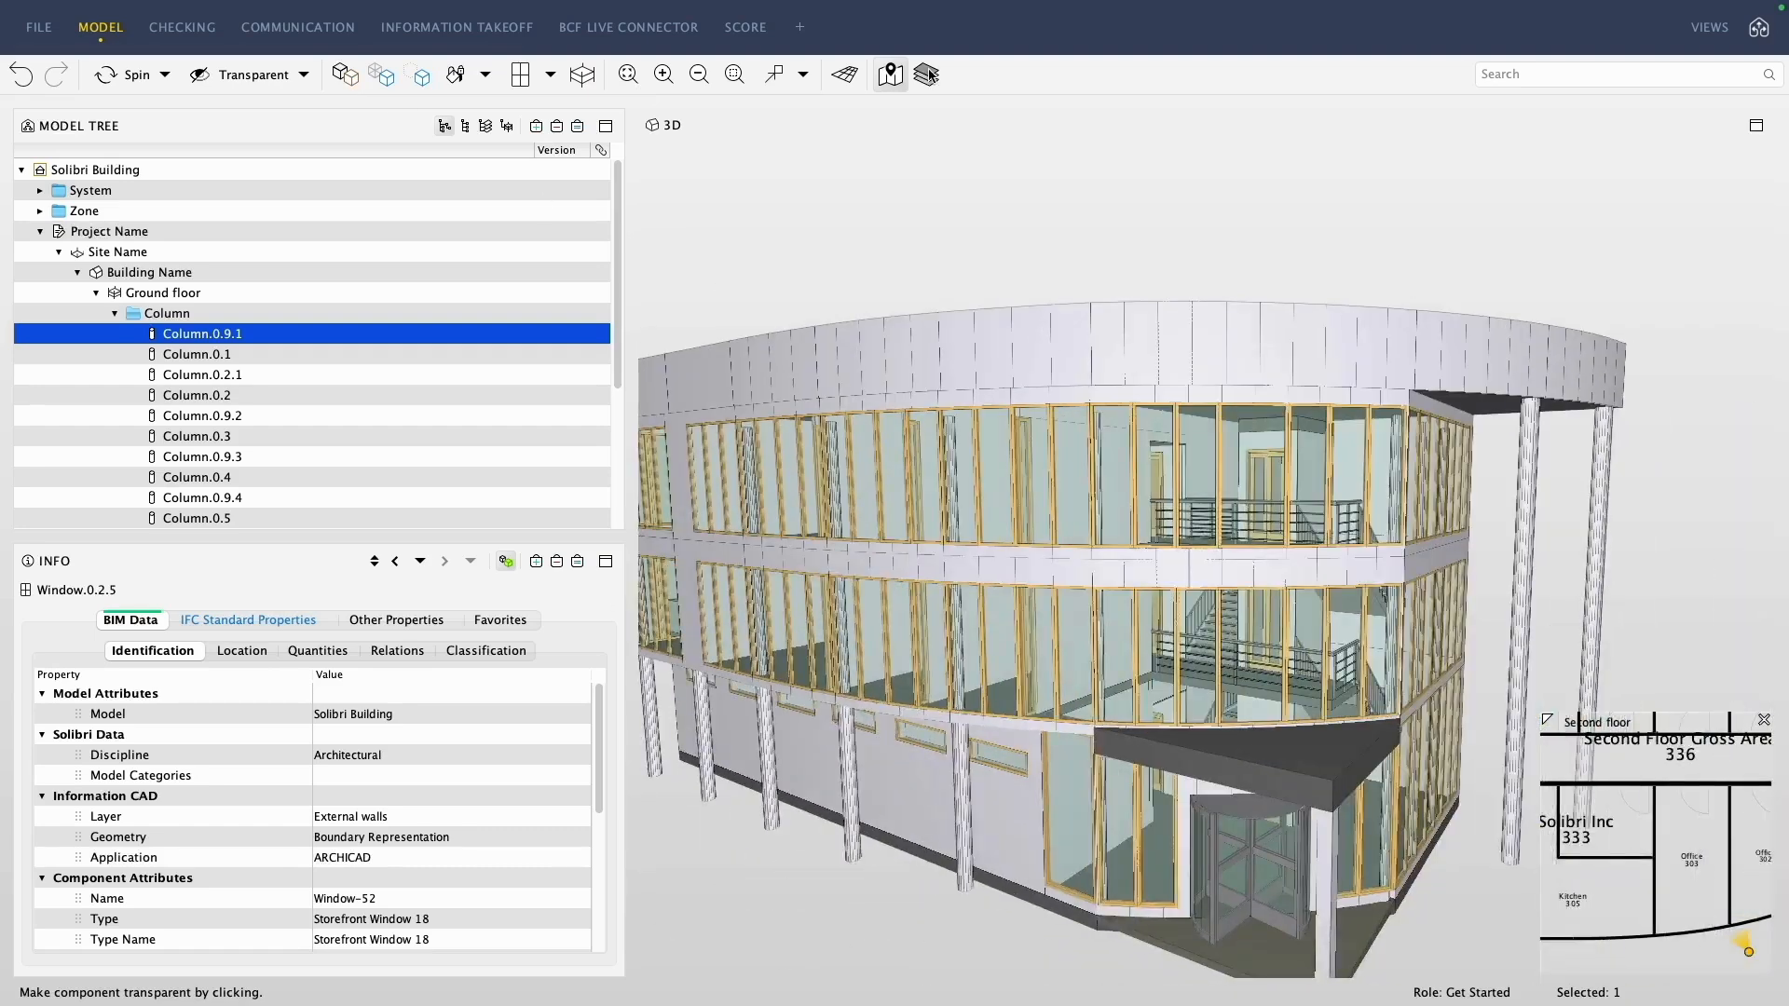
left_click(927, 75)
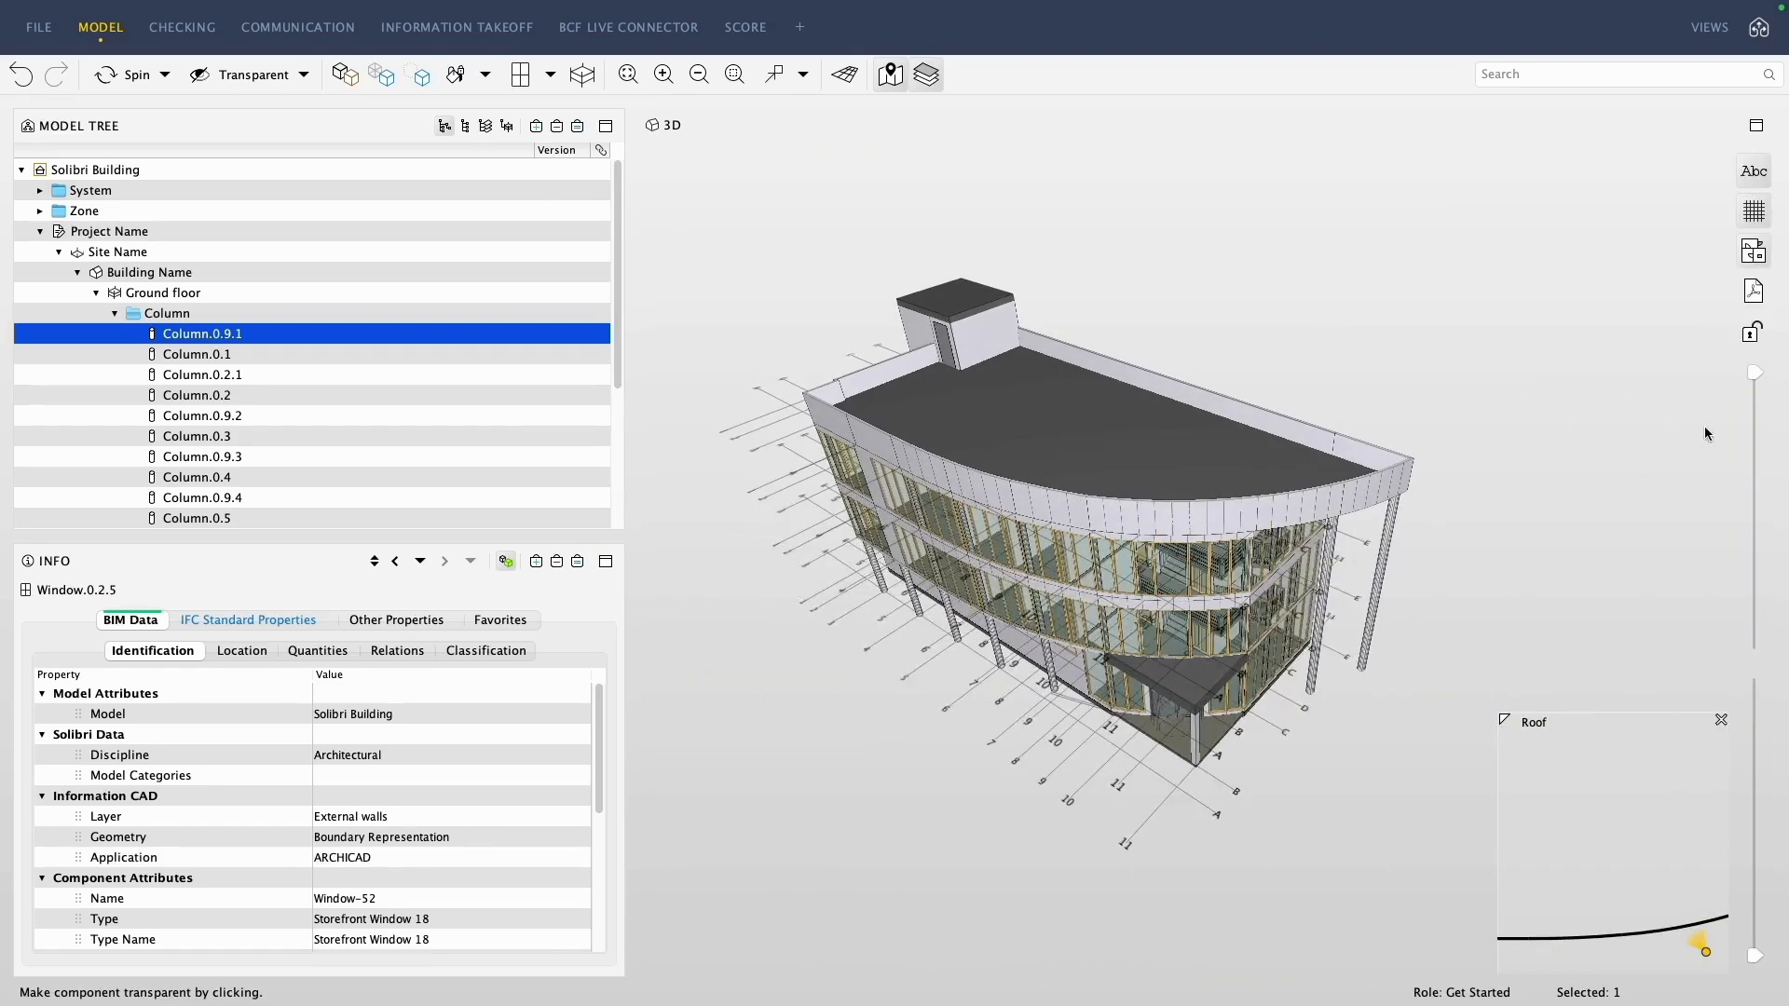